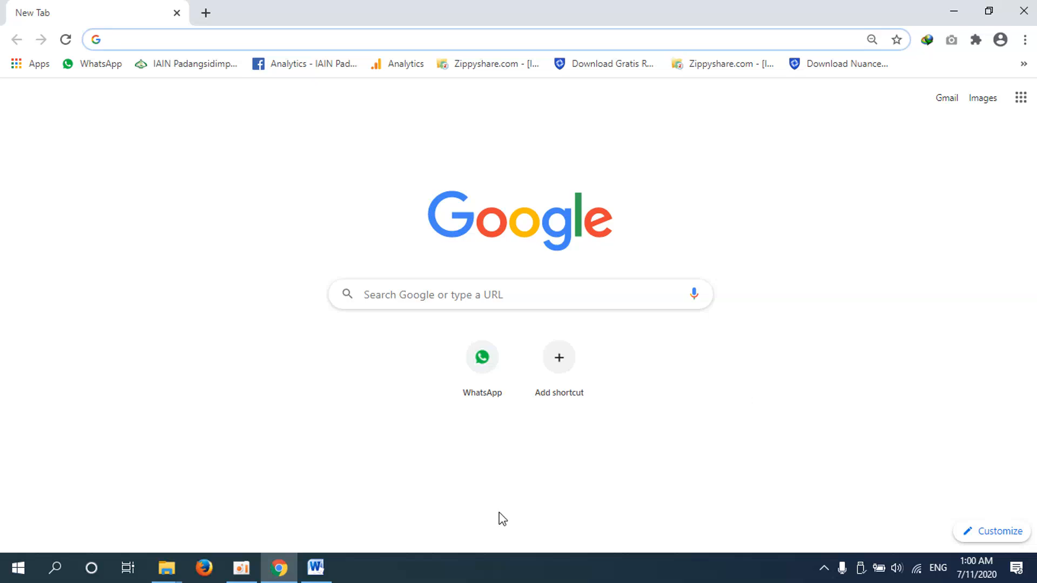
Switch to the Word document and look over the article title "Pemerintah Desa Parulian Baru Bantu Warga Miskin".
{"action": "left_click", "coordinate": [317, 577]}
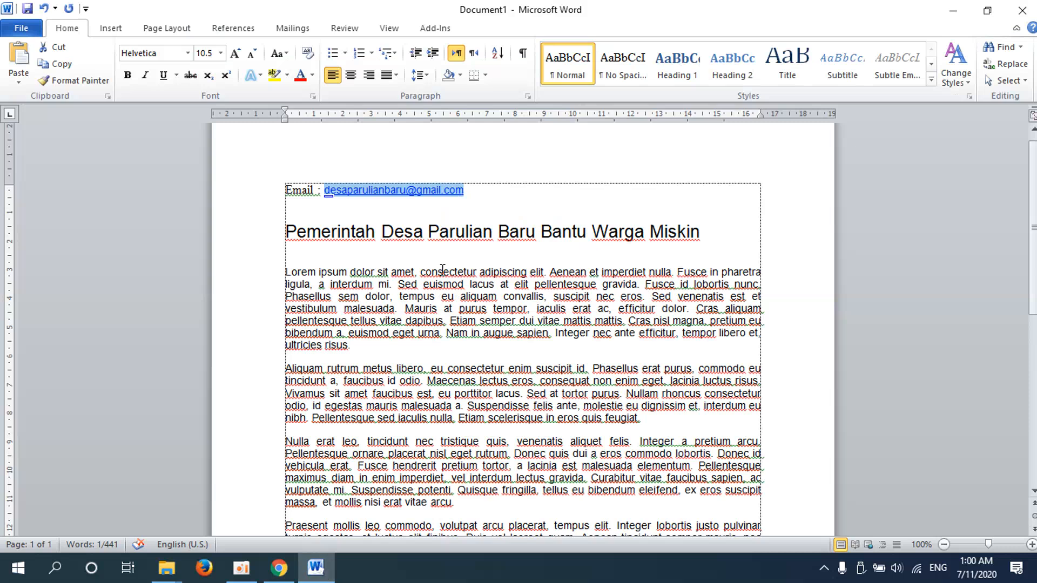
{"action": "left_click_drag", "start_coordinate": [285, 234], "coordinate": [700, 237]}
{"action": "left_click", "coordinate": [699, 238]}
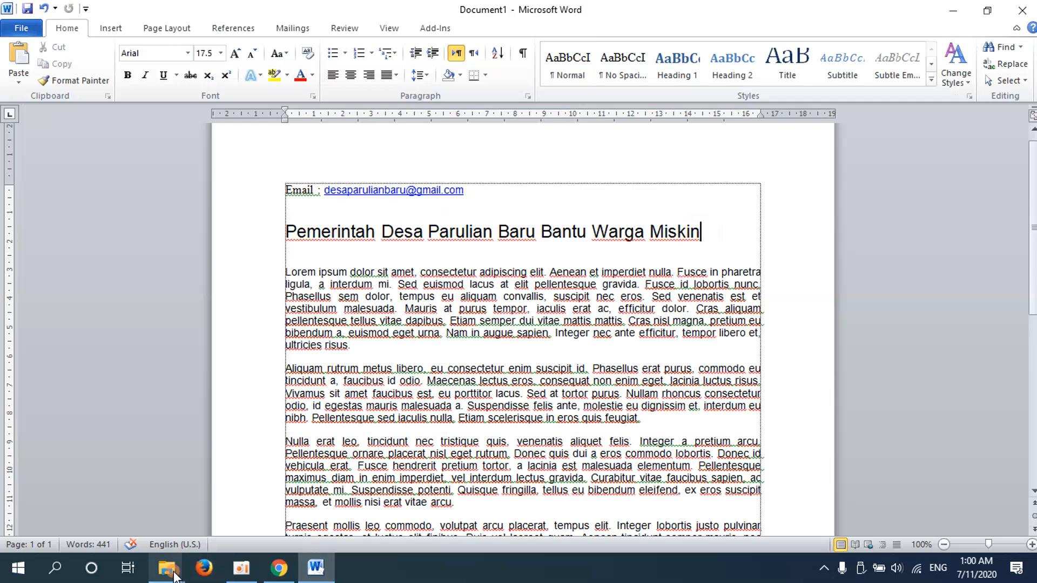
View Image 1.jpg, Image 2.jpg and Image 3.jpg in the Videos folder in File Explorer, and return to Chrome.
{"action": "left_click", "coordinate": [167, 568]}
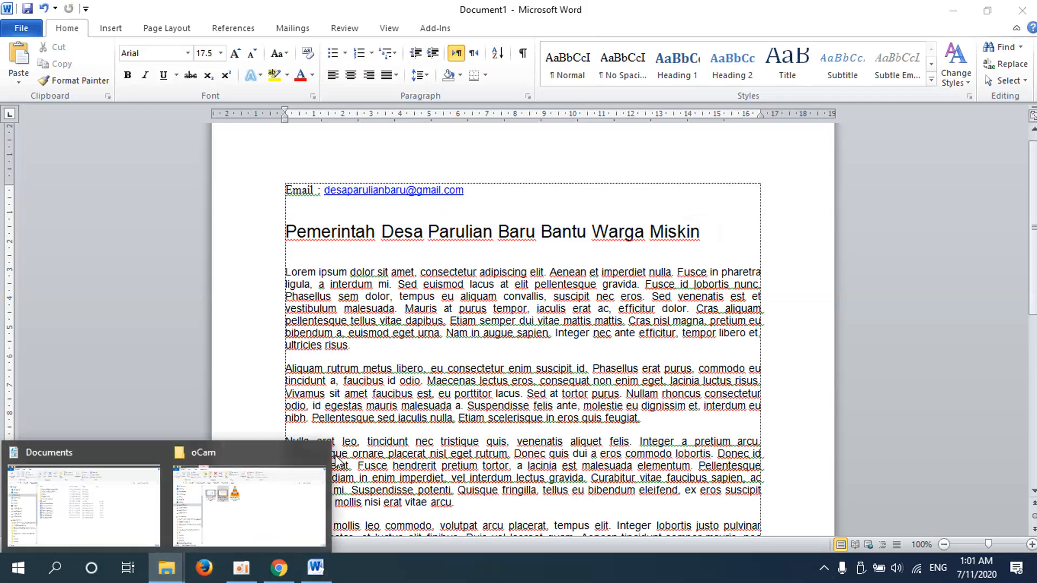
{"action": "left_click", "coordinate": [319, 452]}
{"action": "left_click", "coordinate": [136, 522]}
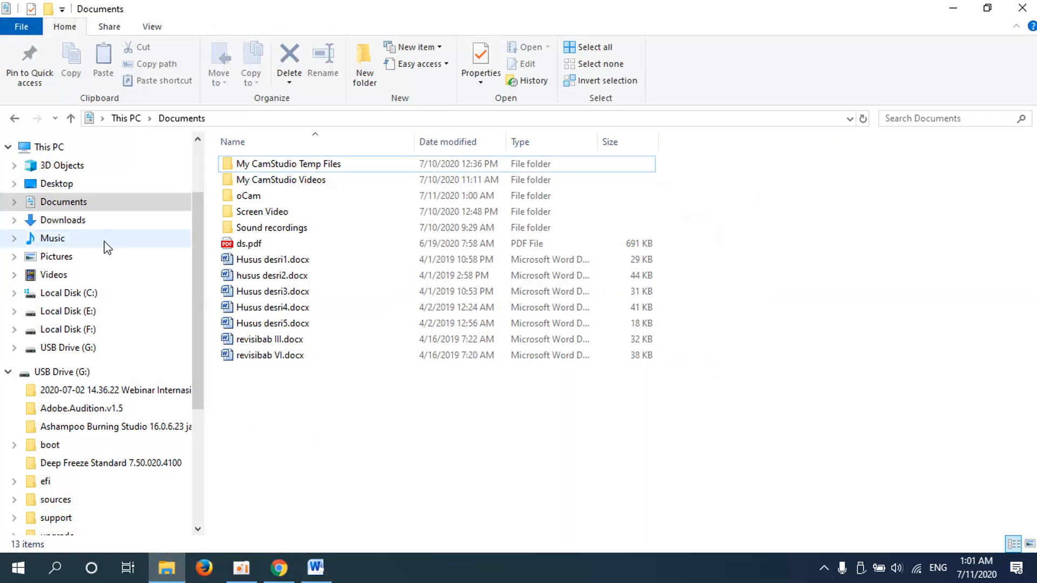
{"action": "left_click", "coordinate": [89, 274]}
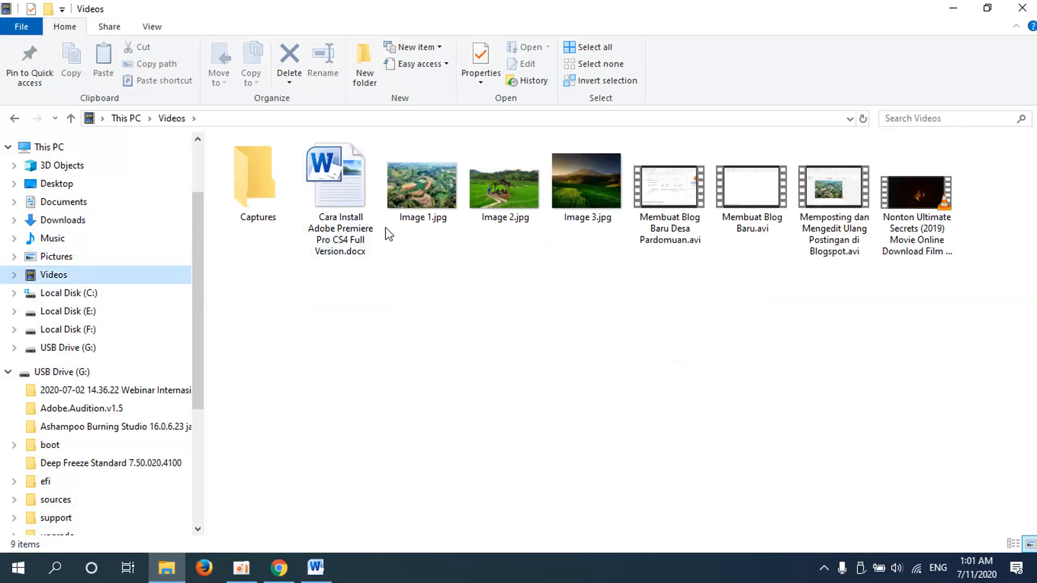
{"action": "left_click_drag", "start_coordinate": [591, 250], "coordinate": [425, 219]}
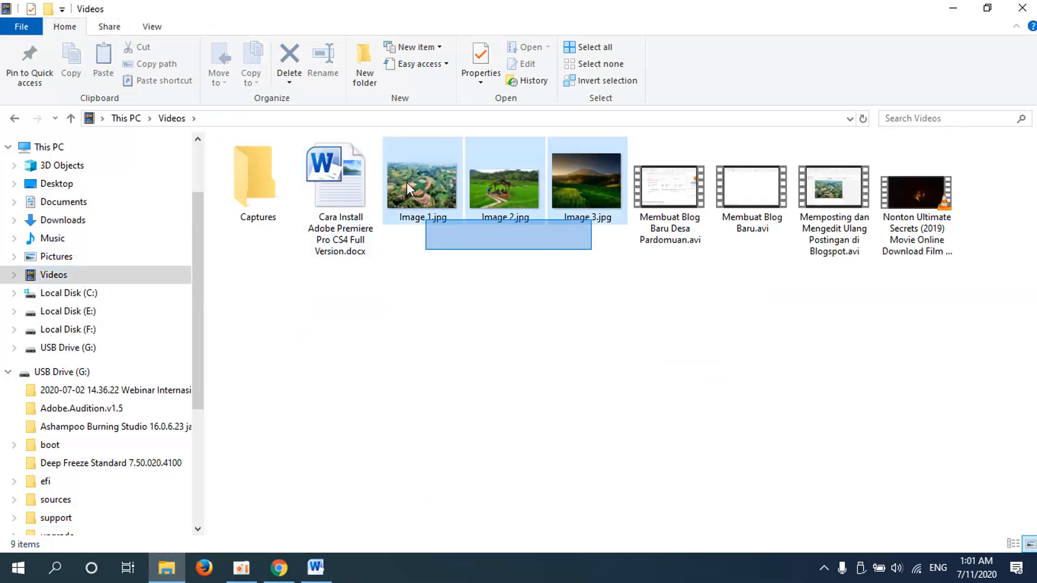
{"action": "left_click", "coordinate": [956, 7]}
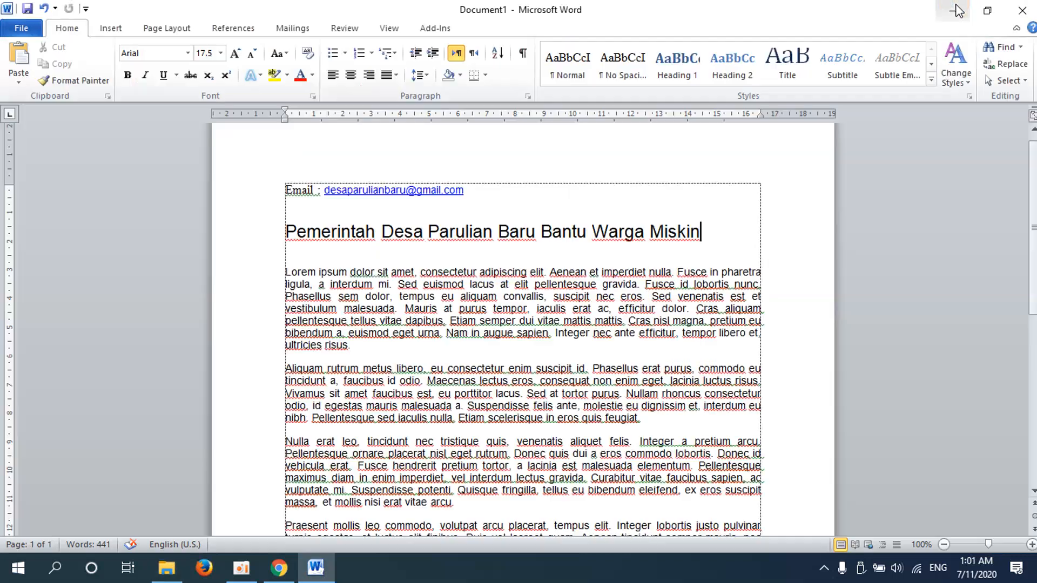
{"action": "left_click", "coordinate": [951, 10]}
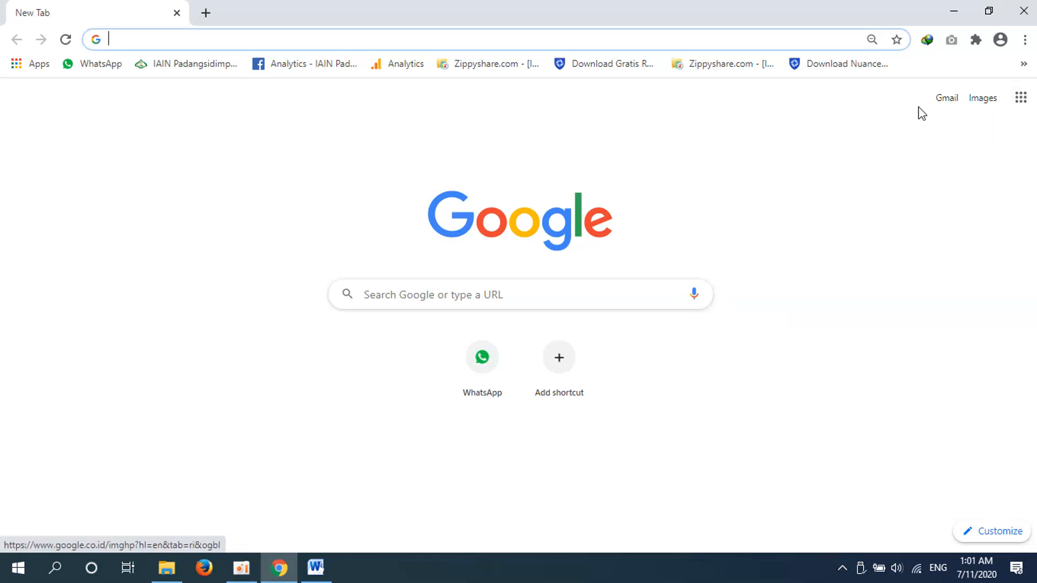
Sign in to Gmail with the remembered village account, submitting its prefilled e-mail address and account password.
{"action": "left_click", "coordinate": [944, 105]}
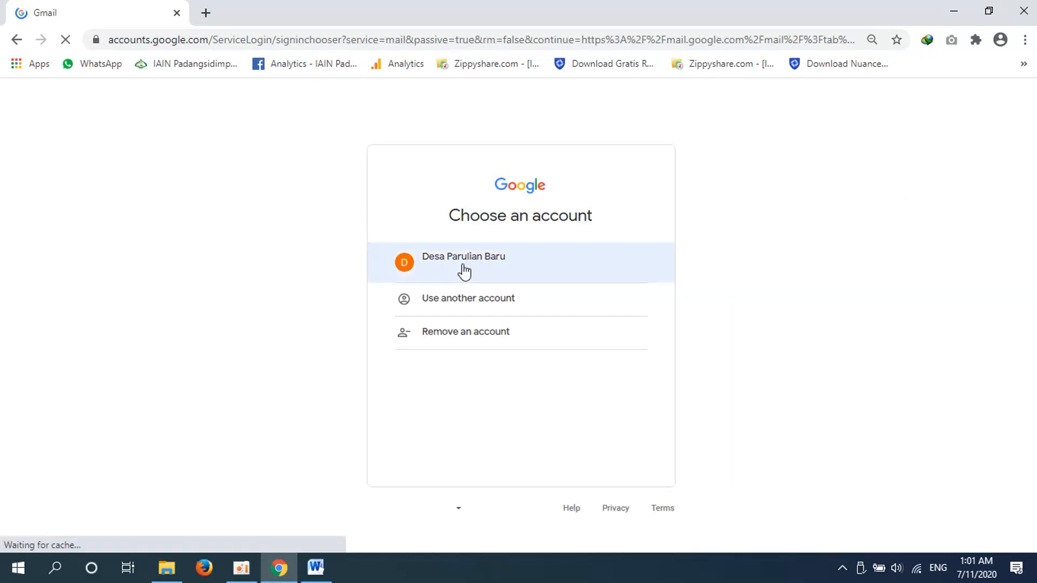
{"action": "left_click", "coordinate": [482, 270]}
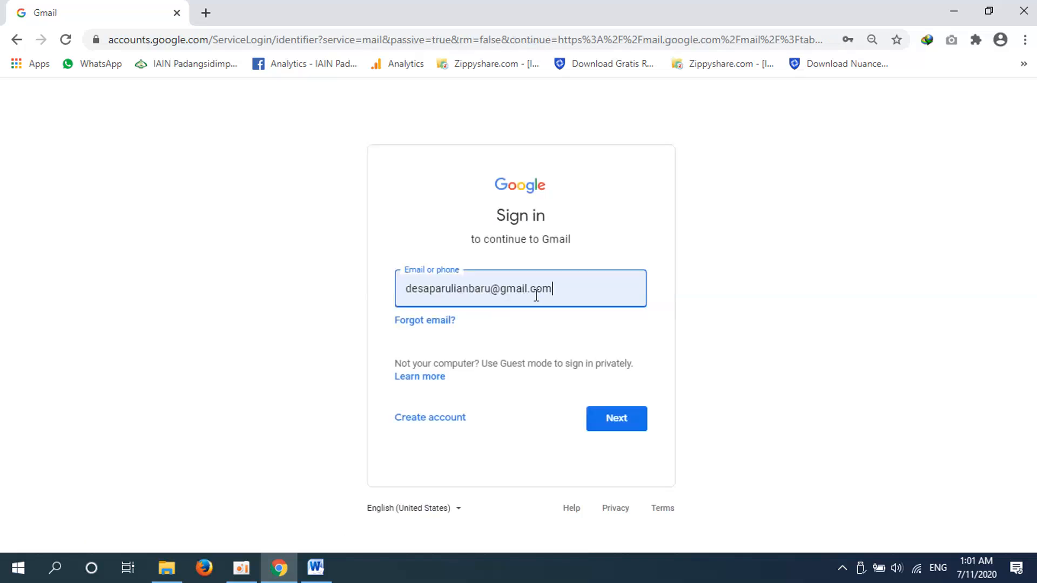
{"action": "left_click", "coordinate": [563, 294]}
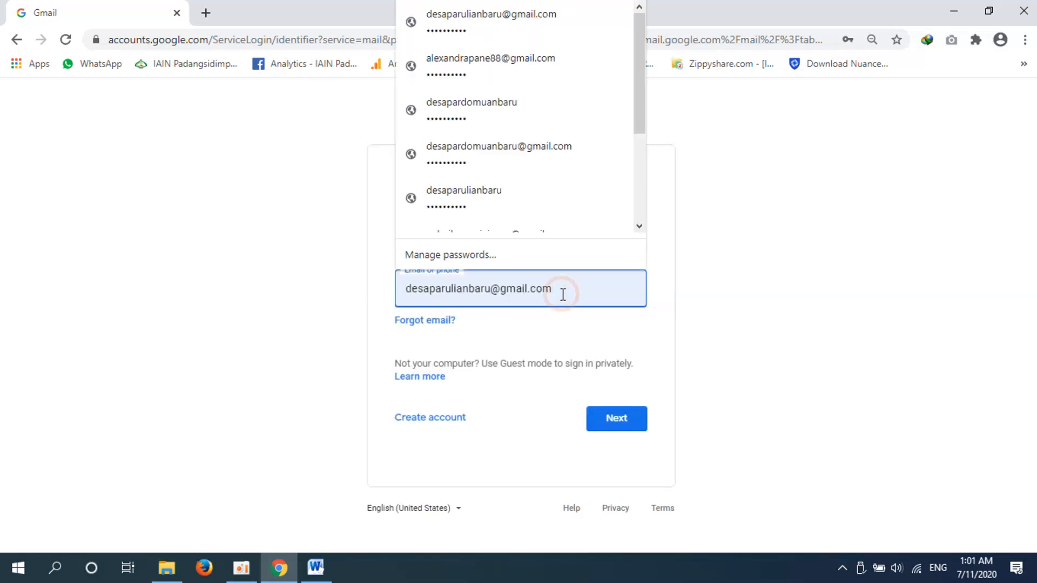
{"action": "left_click", "coordinate": [621, 420]}
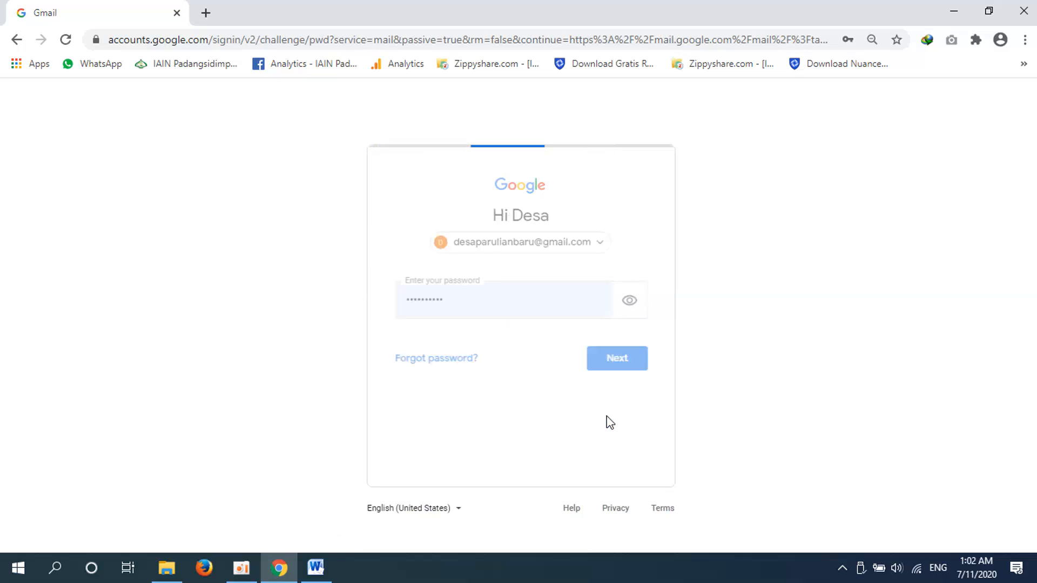
{"action": "left_click", "coordinate": [539, 297]}
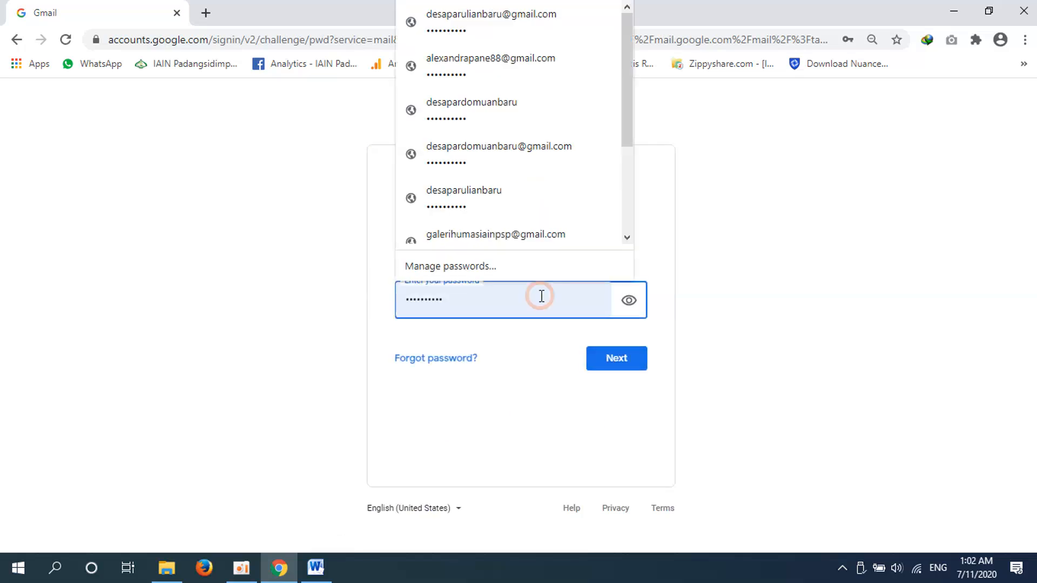
{"action": "left_click", "coordinate": [613, 354]}
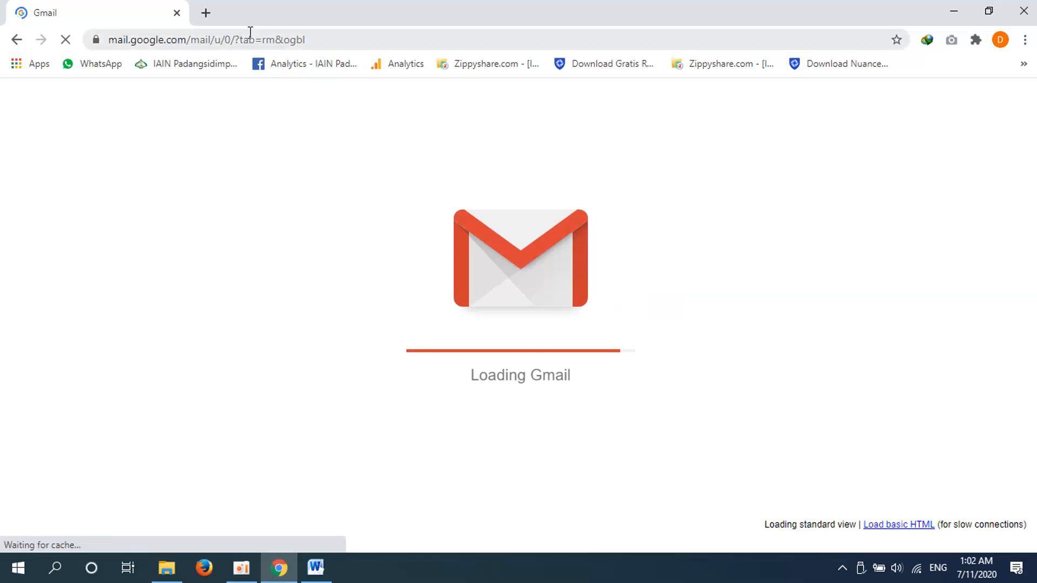
Search for "blogger" in a new browser tab and open the Blogger.com result.
{"action": "left_click", "coordinate": [206, 13]}
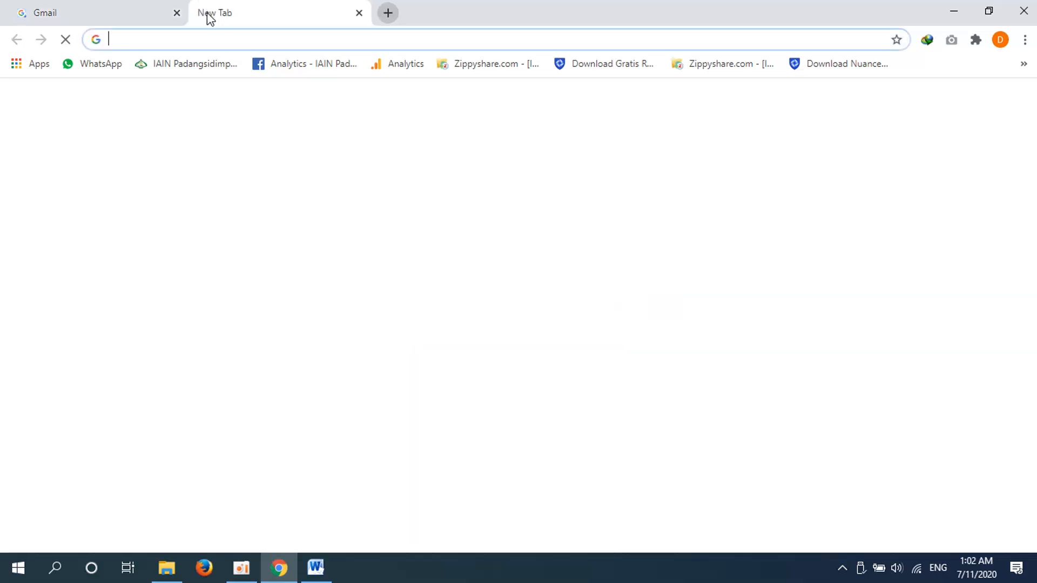
{"action": "type", "text": "bl"}
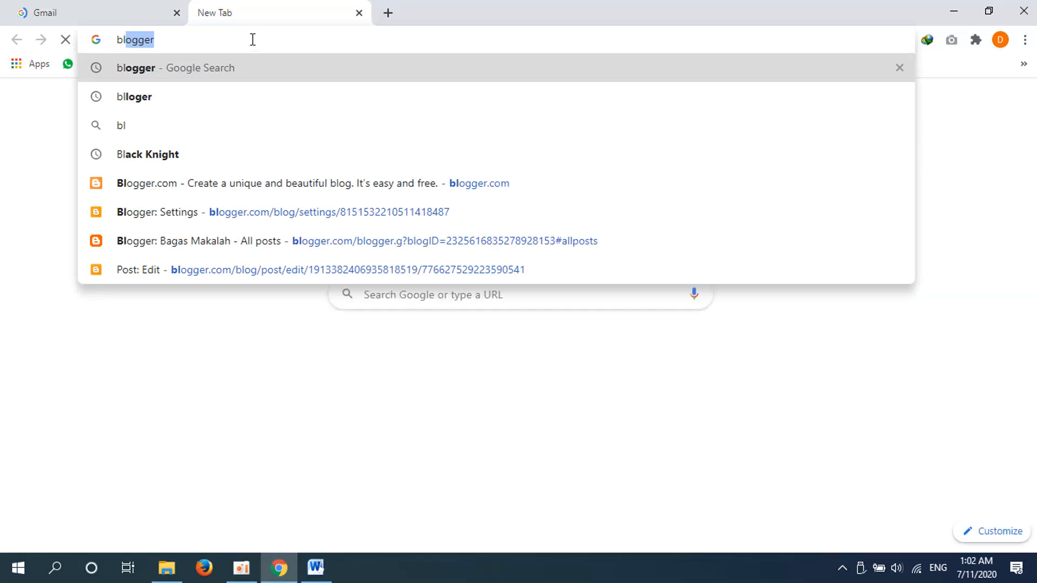
{"action": "key", "text": "Return"}
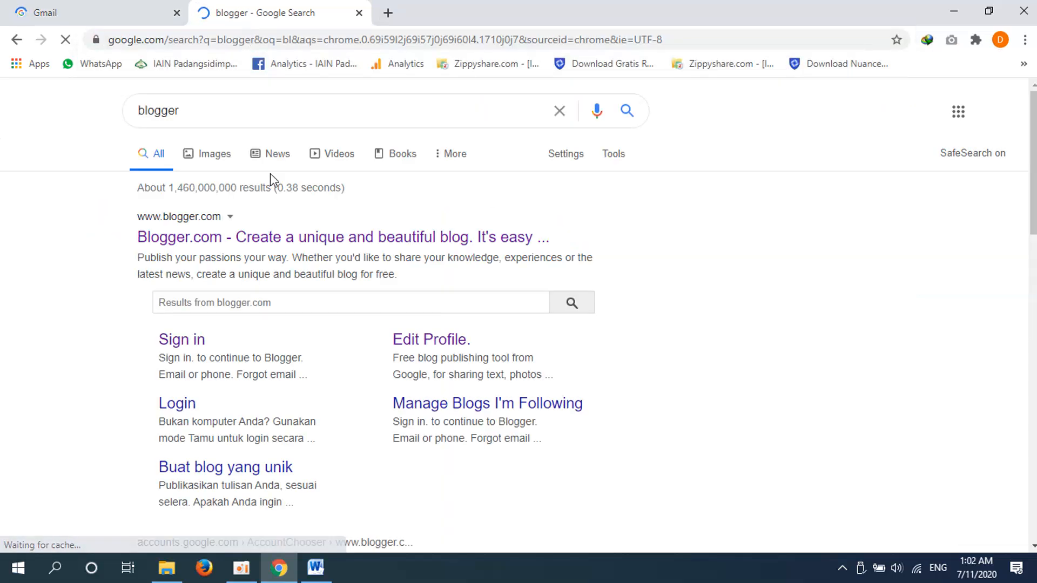
{"action": "left_click", "coordinate": [291, 245]}
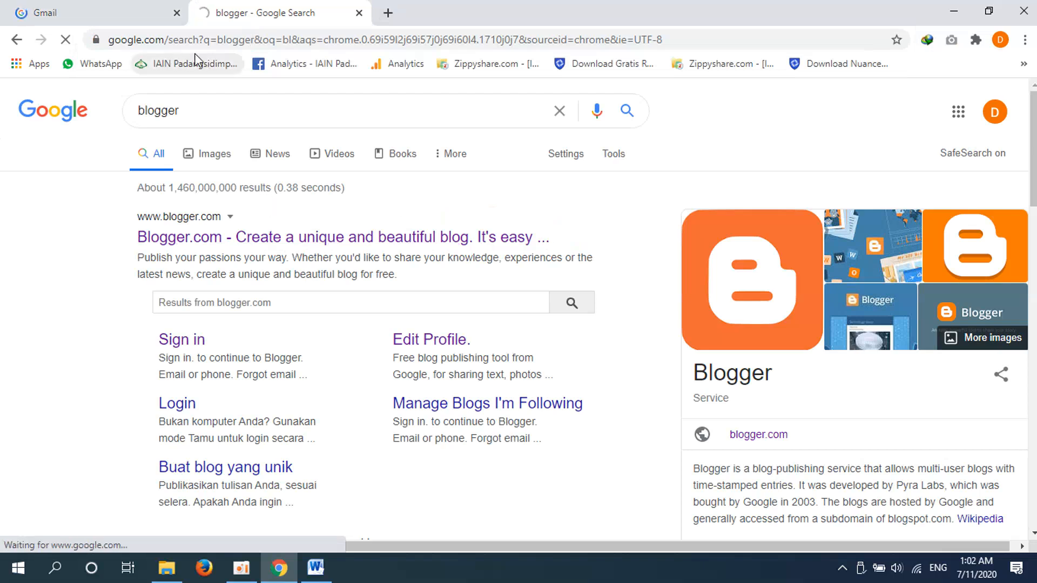
Open the comment subscription request e-mail in the Gmail inbox and check on the Blogger page while it loads.
{"action": "left_click", "coordinate": [141, 12]}
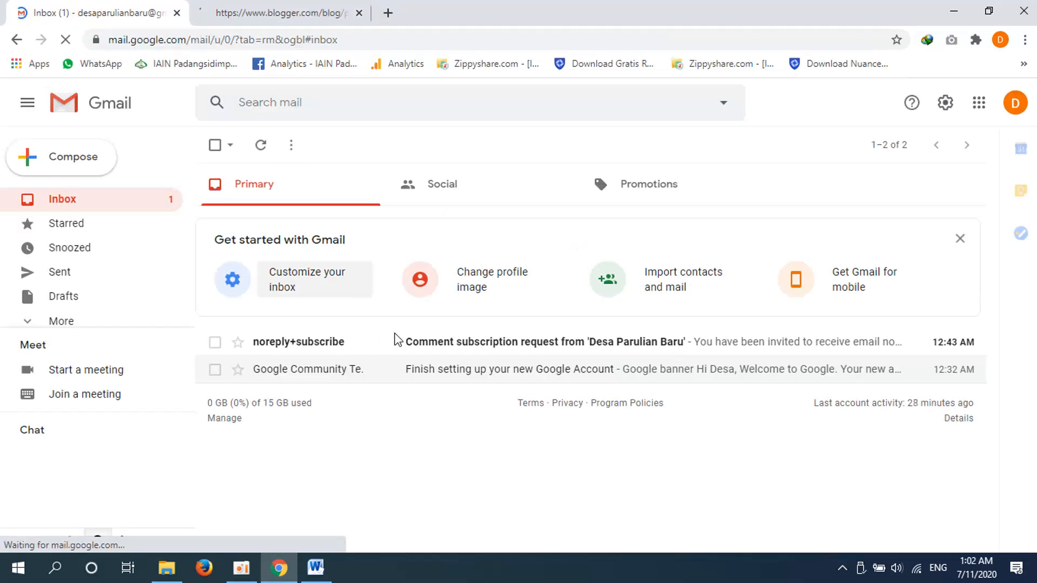
{"action": "left_click", "coordinate": [434, 345]}
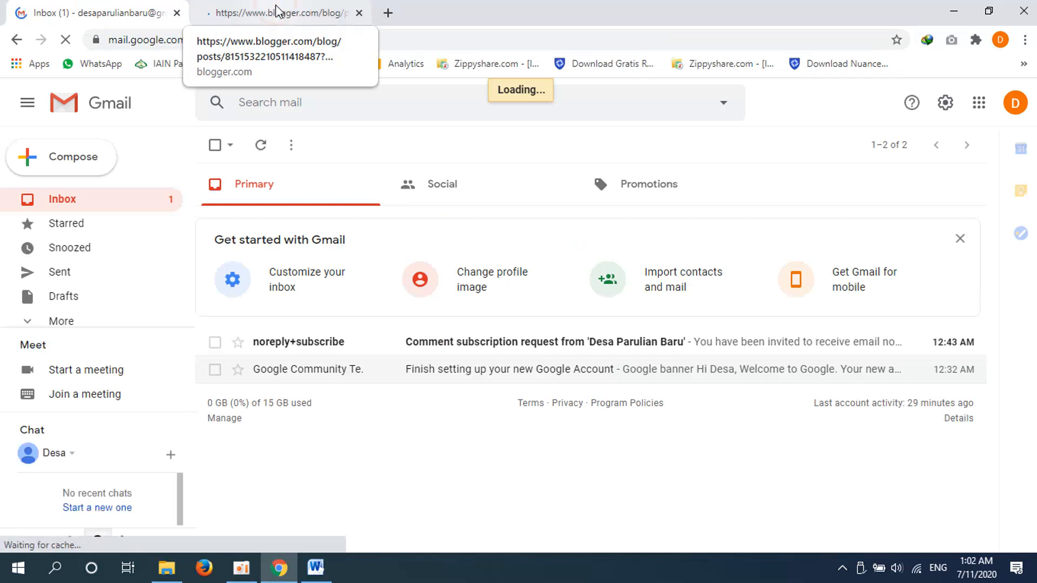
{"action": "left_click", "coordinate": [276, 11]}
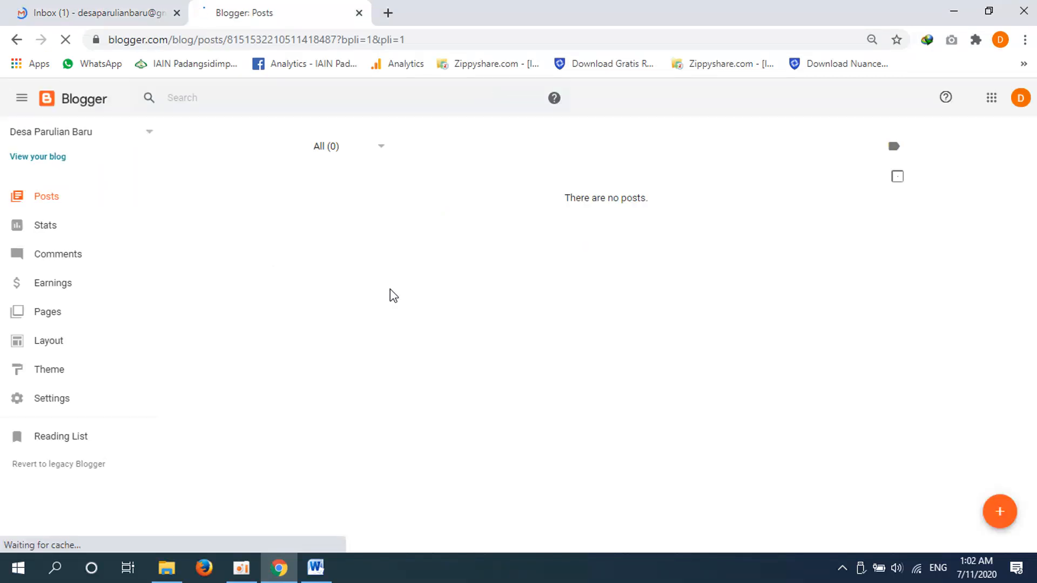
{"action": "left_click", "coordinate": [115, 7]}
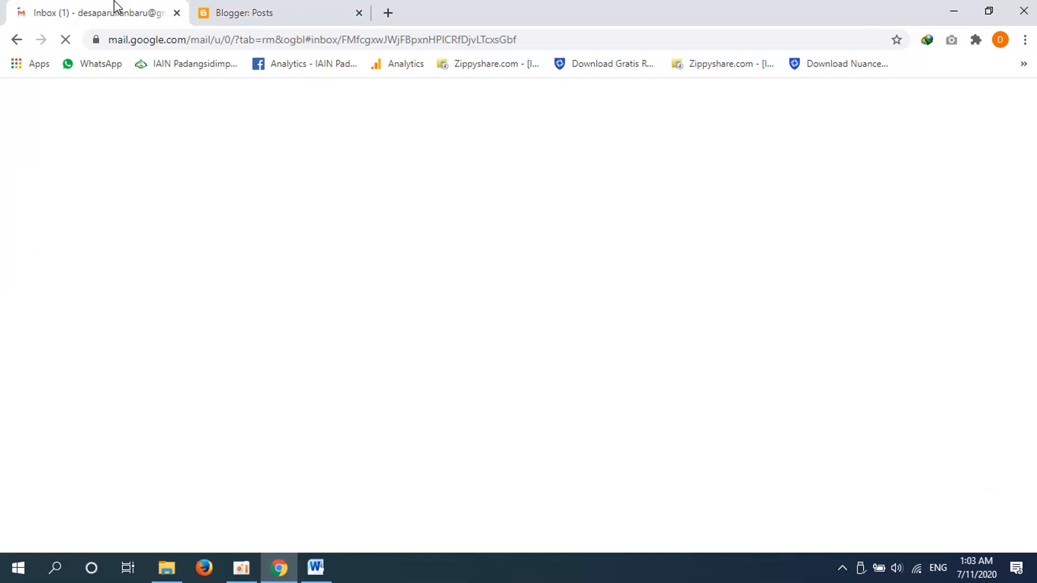
{"action": "left_click", "coordinate": [284, 11]}
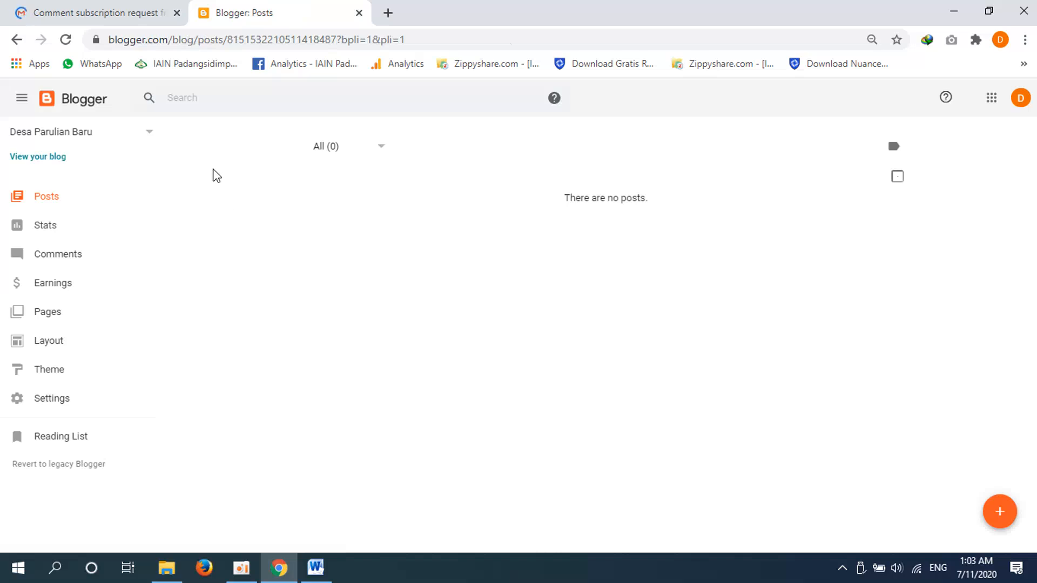
{"action": "left_click", "coordinate": [123, 5]}
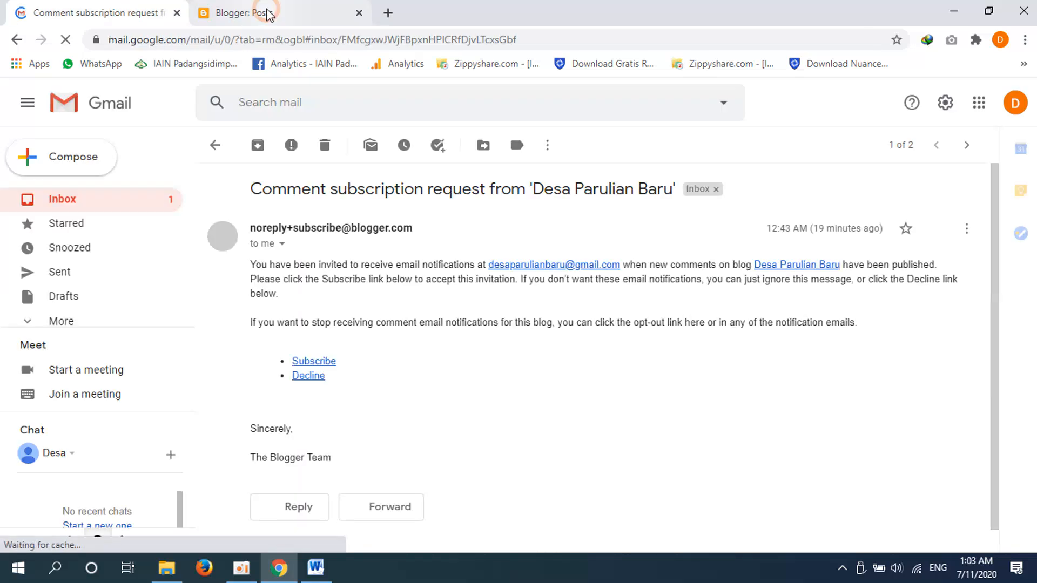
Return to the blog's post list in Blogger and create a new post.
{"action": "left_click", "coordinate": [263, 12]}
{"action": "left_click", "coordinate": [446, 331]}
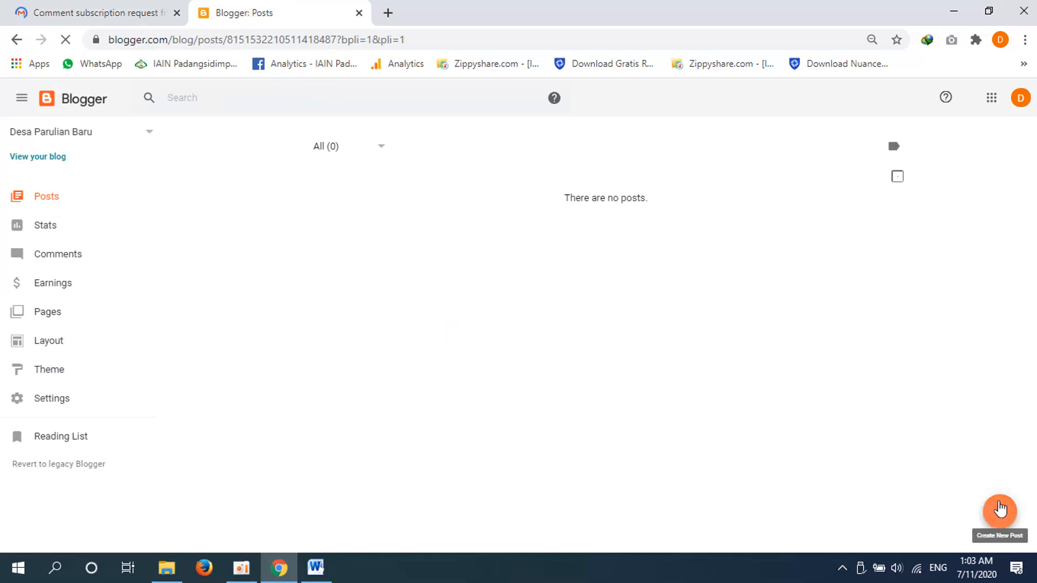
{"action": "left_click", "coordinate": [997, 514]}
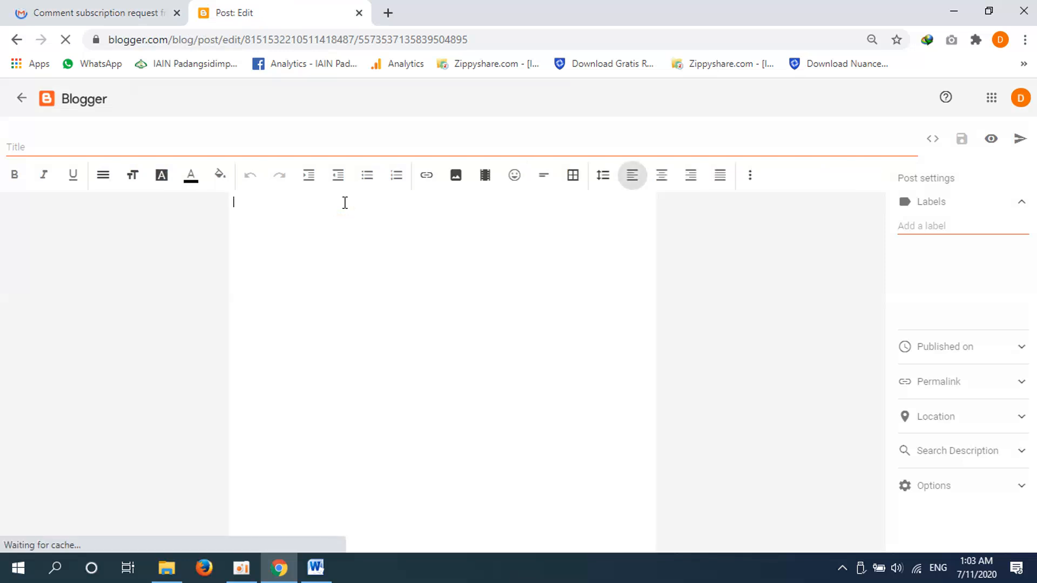
Examine the new post's title and body fields and its label, search description and publishing date settings.
{"action": "left_click", "coordinate": [384, 230]}
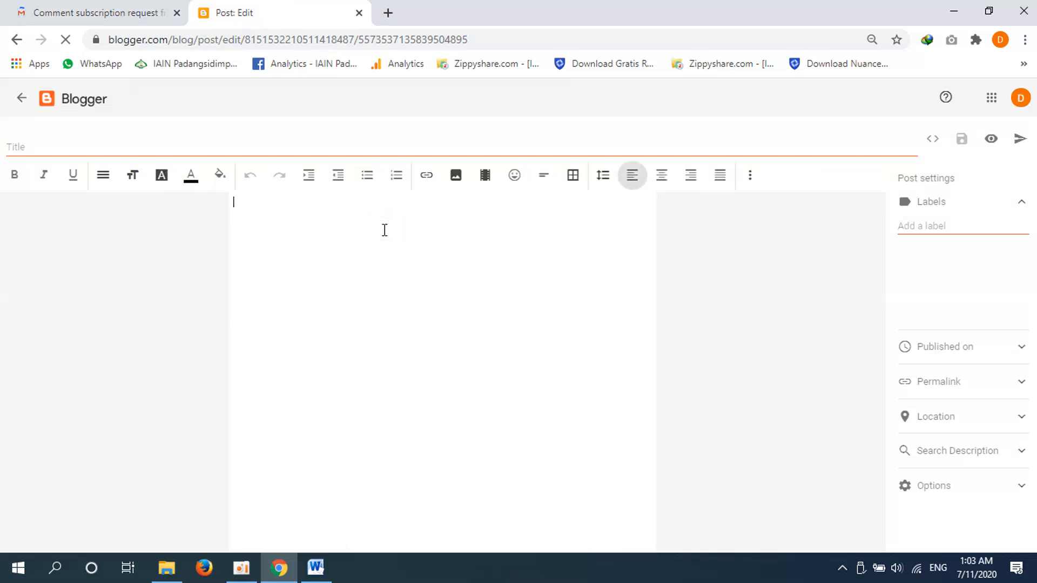
{"action": "left_click", "coordinate": [348, 219]}
{"action": "left_click", "coordinate": [137, 150]}
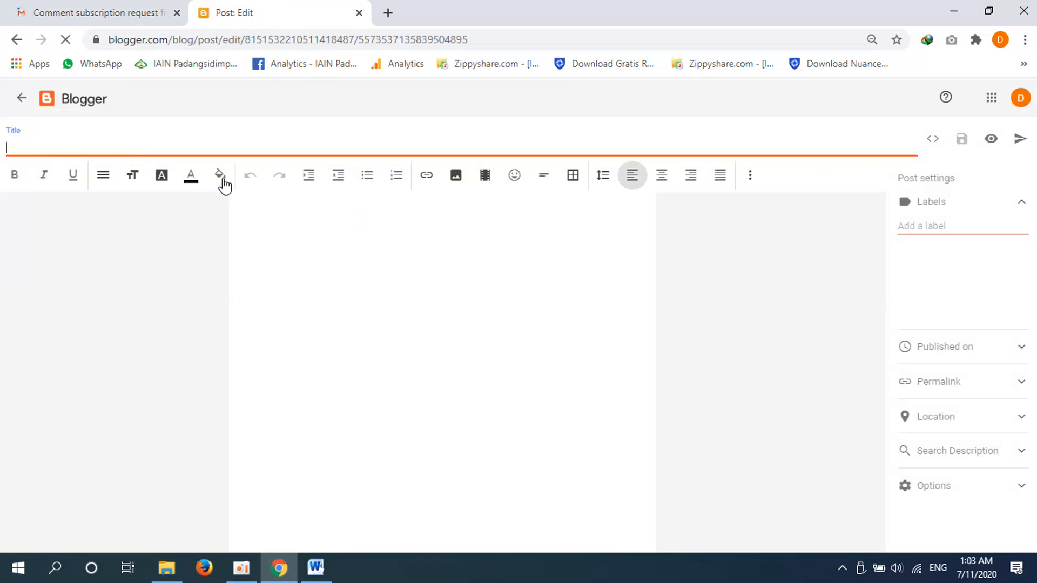
{"action": "left_click", "coordinate": [294, 224]}
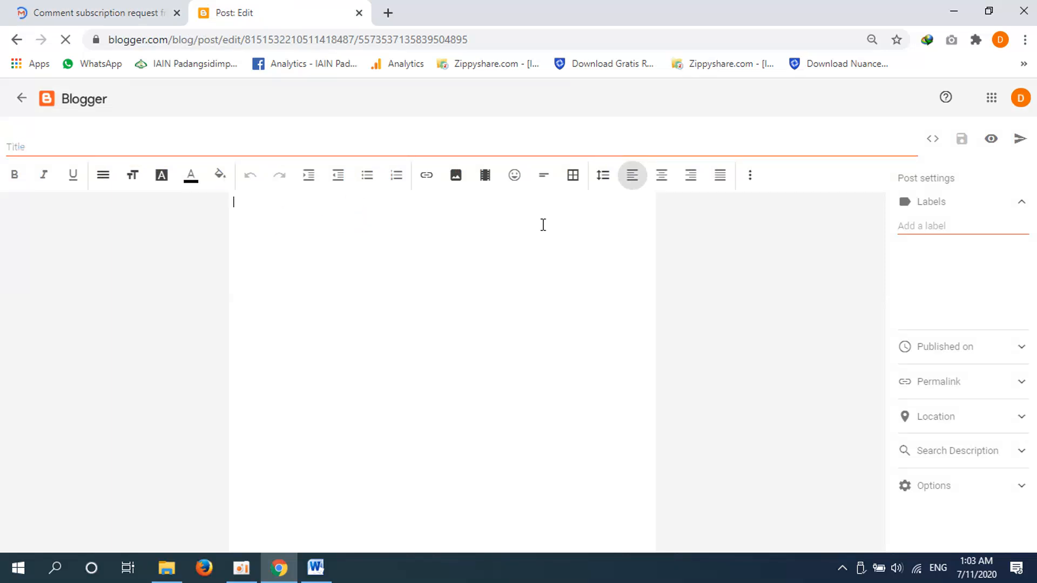
{"action": "left_click", "coordinate": [901, 226]}
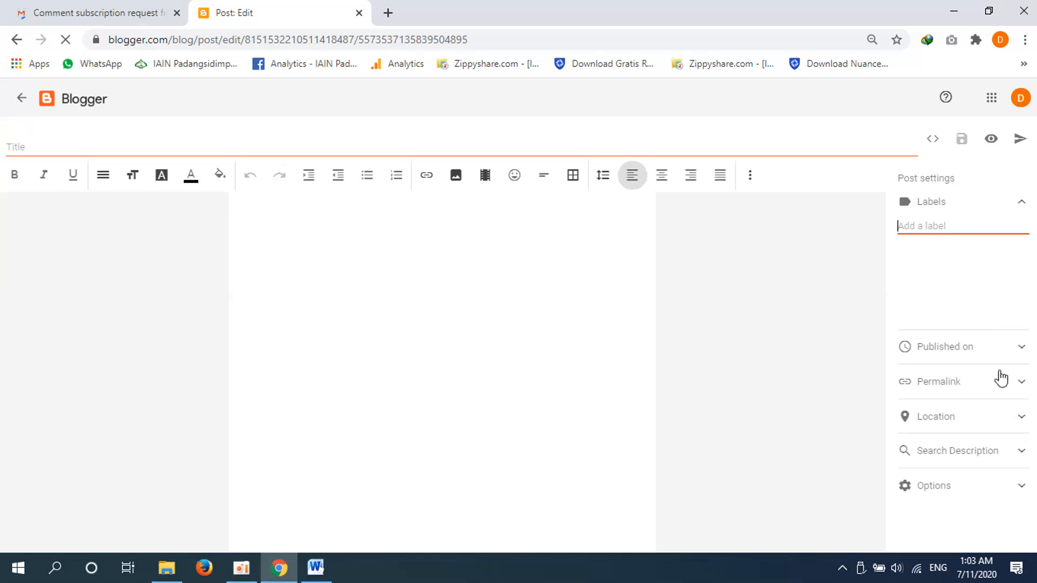
{"action": "left_click", "coordinate": [988, 452]}
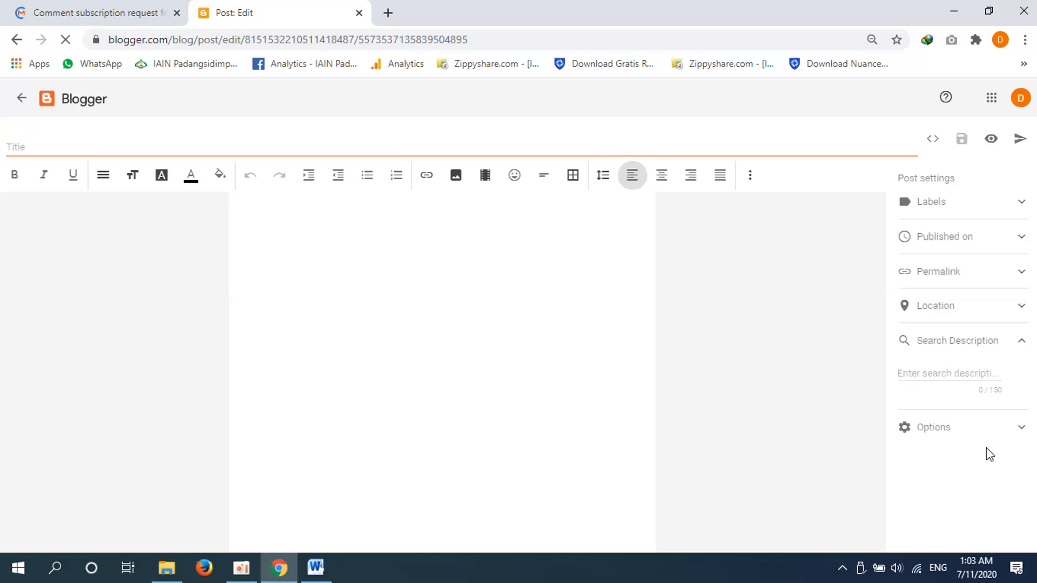
{"action": "left_click", "coordinate": [1001, 243]}
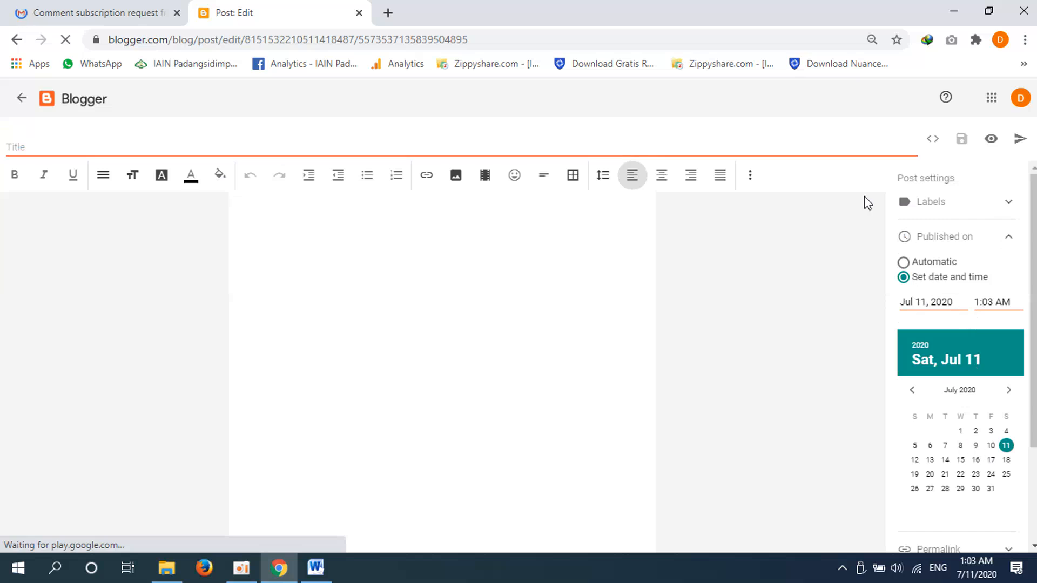
{"action": "left_click", "coordinate": [810, 246]}
{"action": "left_click", "coordinate": [511, 229]}
Copy the article title "Pemerintah Desa Parulian Baru Bantu Warga Miskin" from the Word document.
{"action": "left_click", "coordinate": [326, 567]}
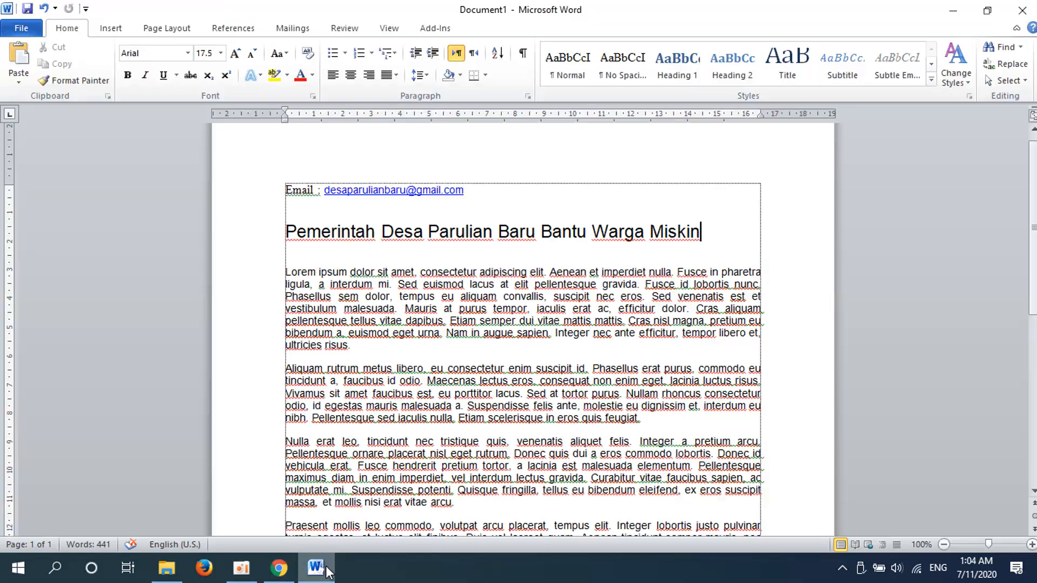
{"action": "left_click", "coordinate": [289, 232]}
{"action": "left_click_drag", "start_coordinate": [288, 232], "coordinate": [661, 230]}
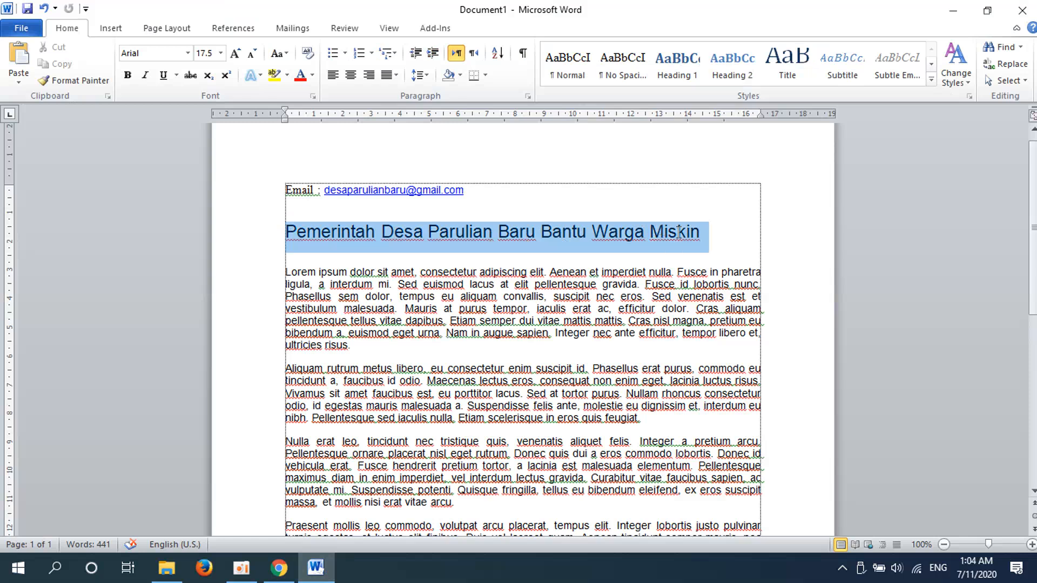
{"action": "right_click", "coordinate": [678, 234]}
{"action": "left_click", "coordinate": [714, 258]}
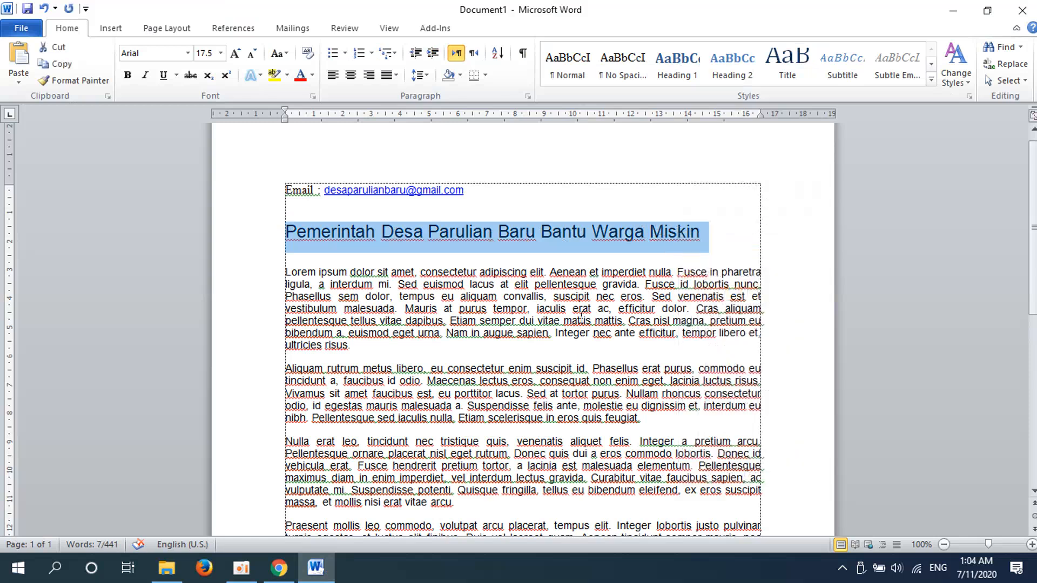
Switch to the Blogger editor in Chrome and paste the copied article title into the post's title field.
{"action": "left_click", "coordinate": [277, 568]}
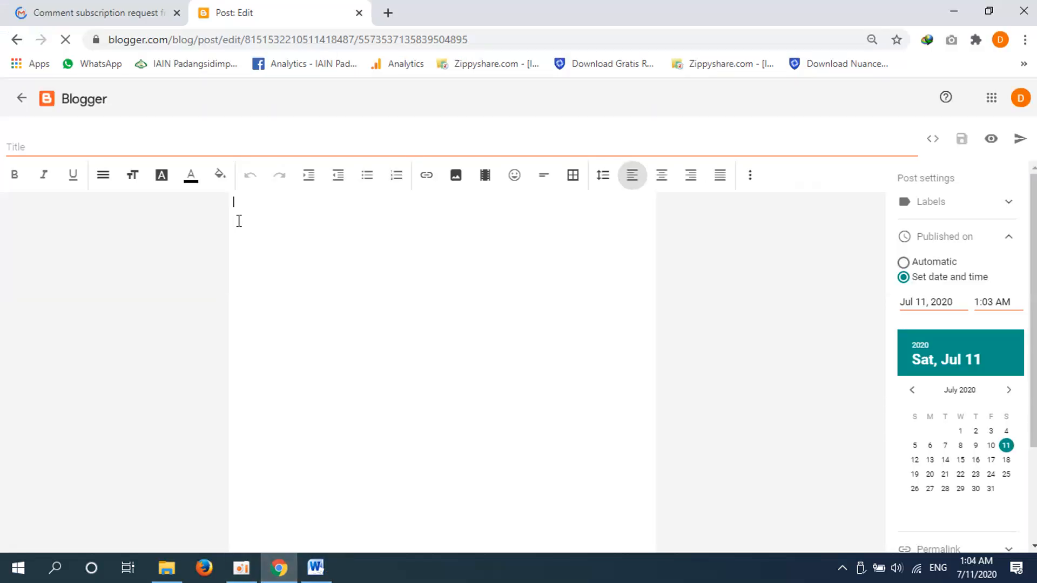
{"action": "left_click", "coordinate": [186, 149]}
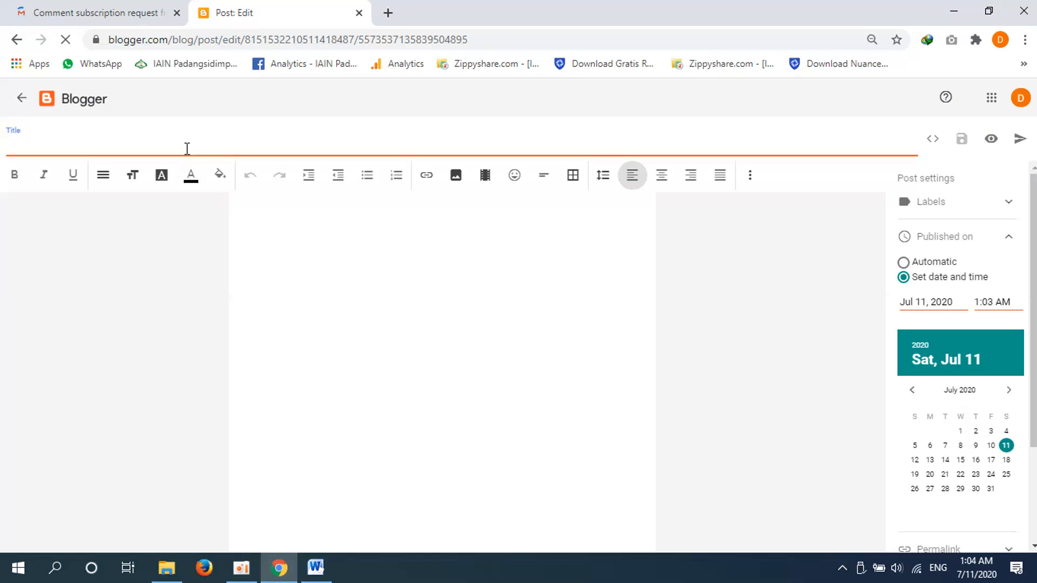
{"action": "key", "text": "ctrl+v"}
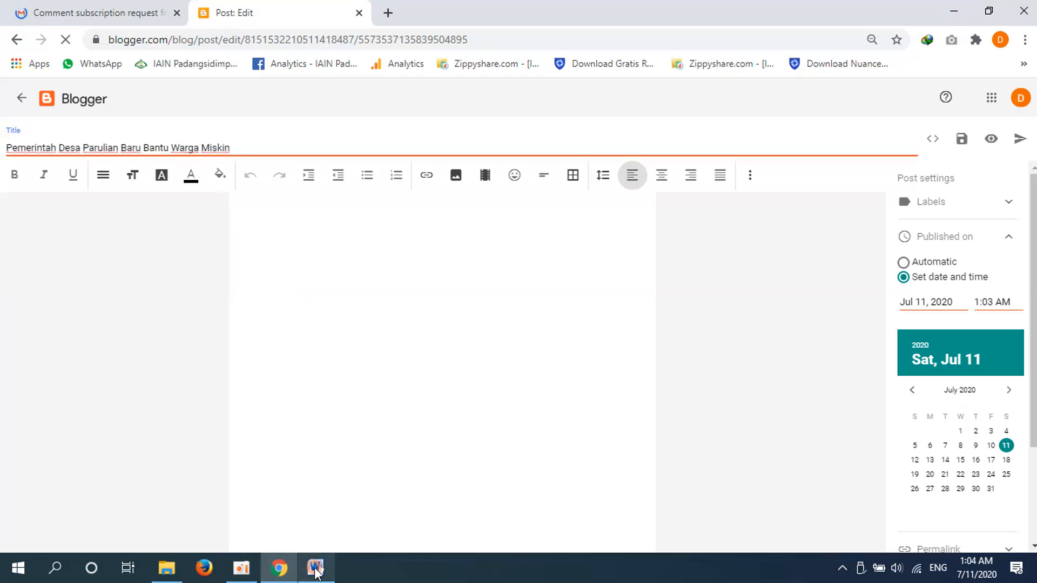
Switch to the Word document and copy all the article's body paragraphs below the title.
{"action": "left_click", "coordinate": [315, 567]}
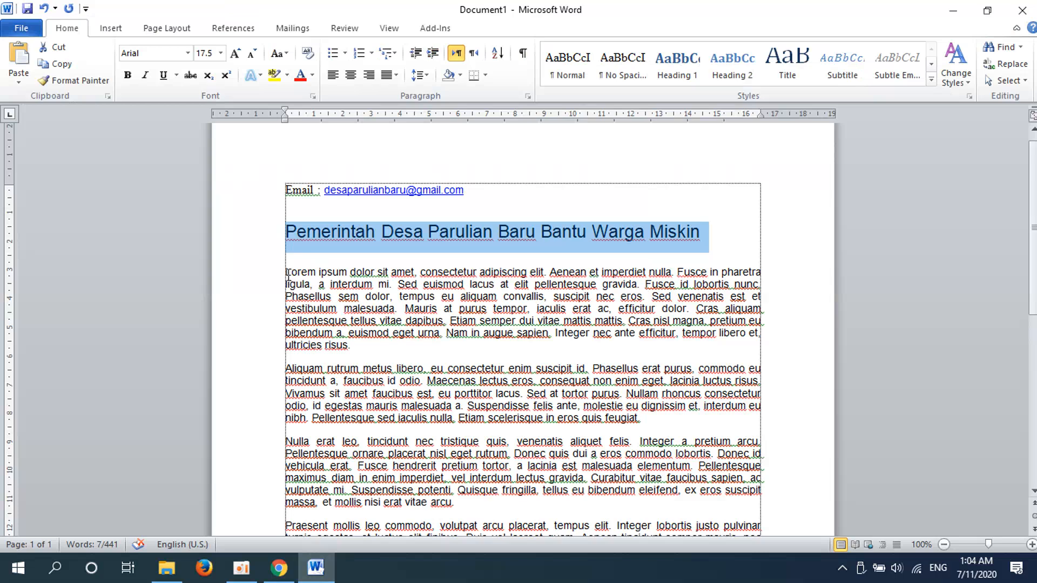
{"action": "left_click_drag", "start_coordinate": [286, 273], "coordinate": [462, 454]}
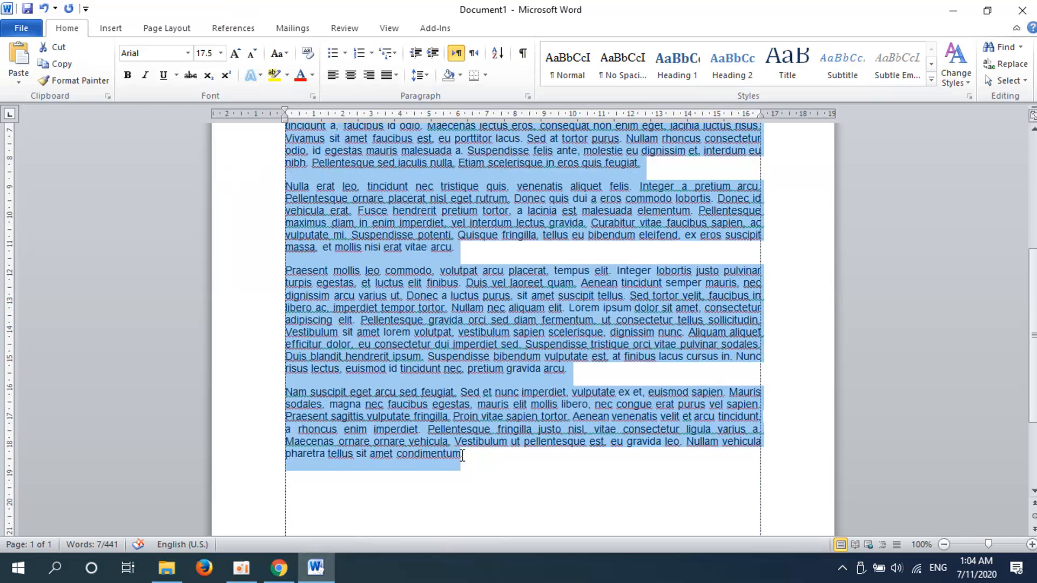
{"action": "right_click", "coordinate": [420, 409]}
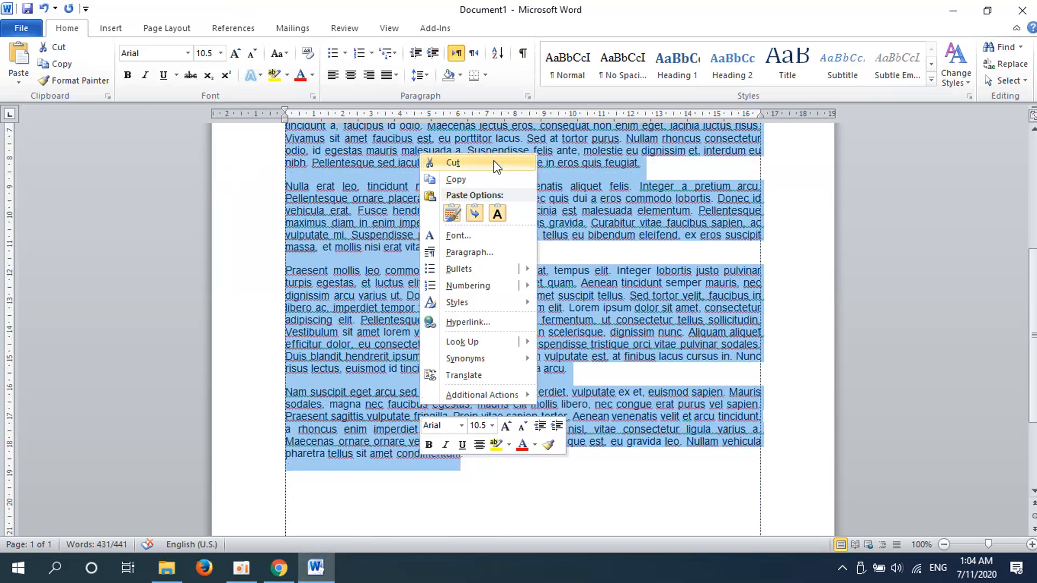
{"action": "left_click", "coordinate": [494, 178]}
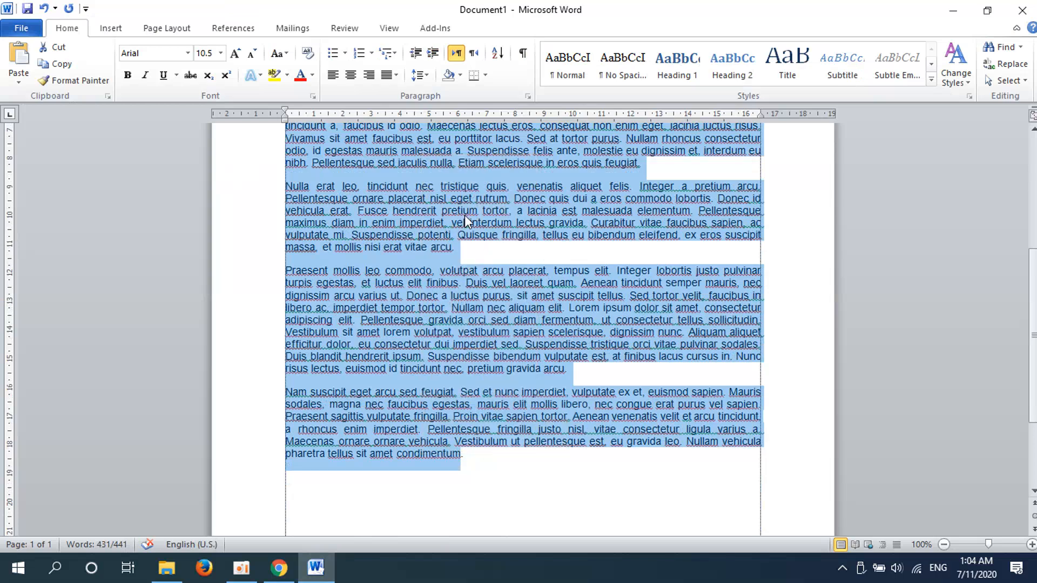
Switch to the Blogger editor, paste the copied paragraphs into the post body and end the last sentence with a period.
{"action": "left_click", "coordinate": [279, 568]}
{"action": "left_click", "coordinate": [337, 253]}
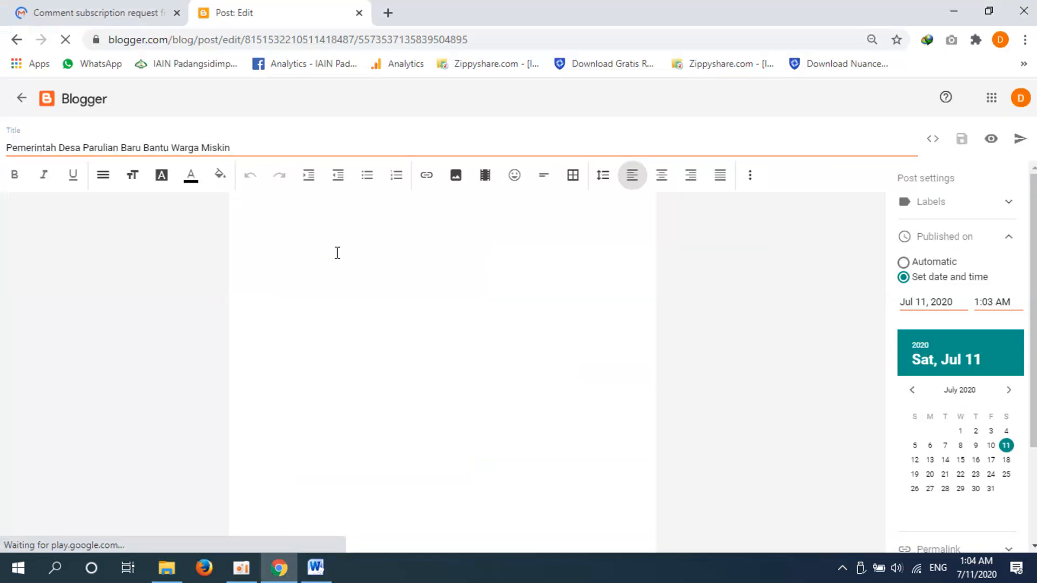
{"action": "key", "text": "ctrl+v"}
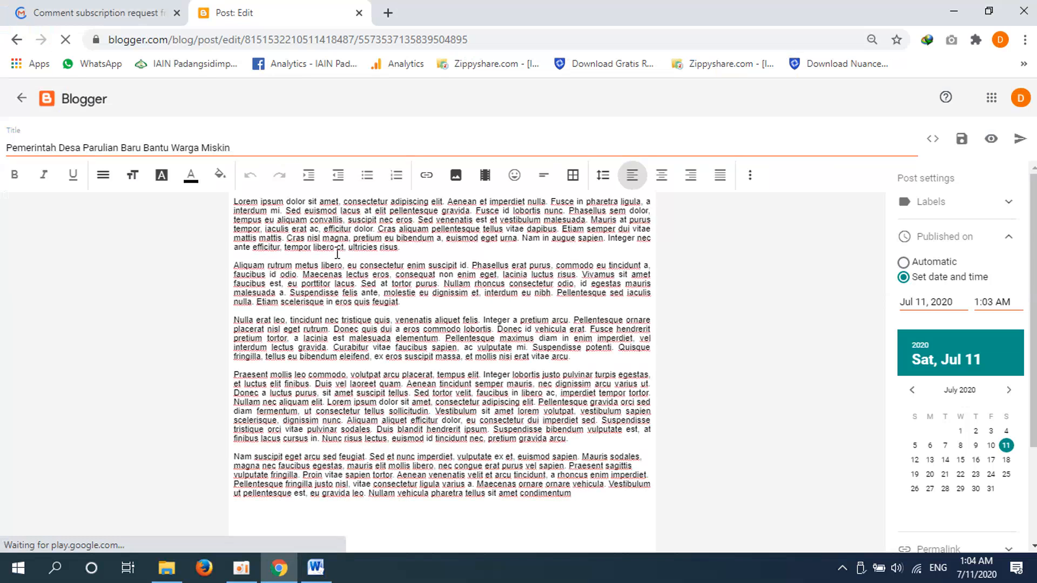
{"action": "type", "text": "."}
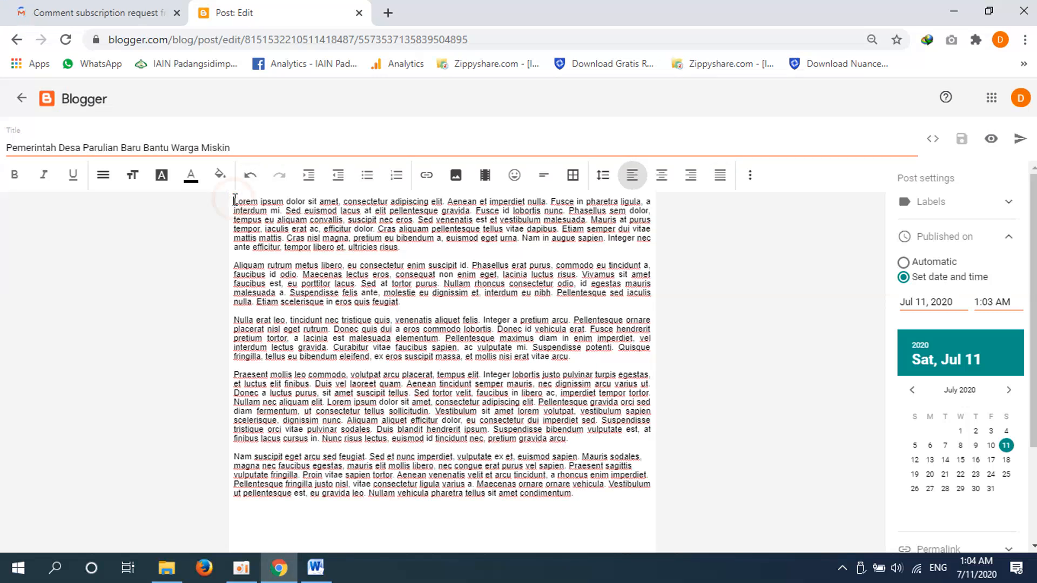
Set the post text's alignment to justified and add an empty line above the first paragraph.
{"action": "key", "text": "ctrl+shift+j"}
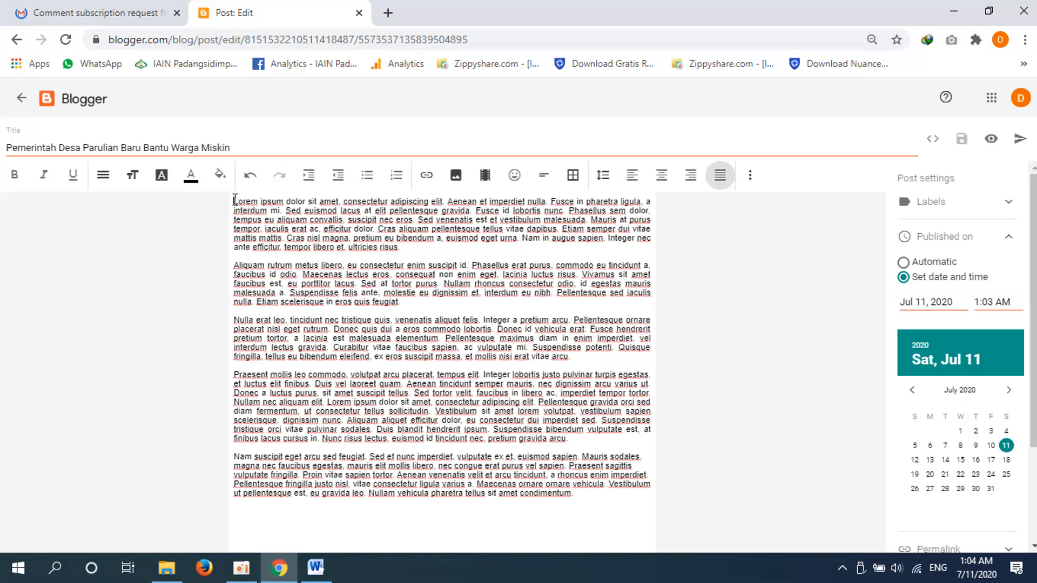
{"action": "left_click", "coordinate": [235, 200]}
{"action": "key", "text": "Return"}
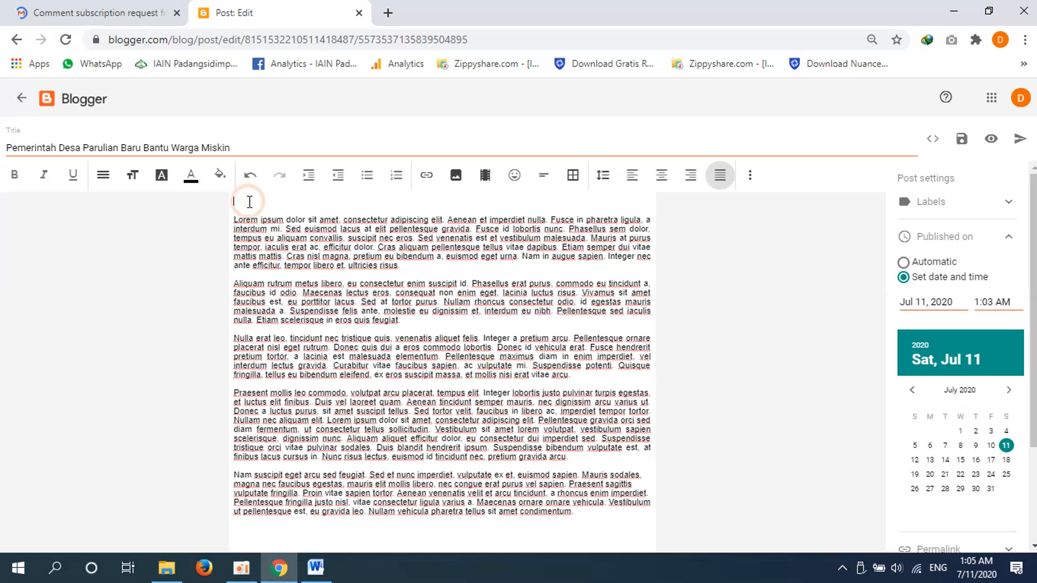
Upload Image 1.jpg from the computer's Videos folder and insert it above the first paragraph of the post.
{"action": "left_click", "coordinate": [451, 183]}
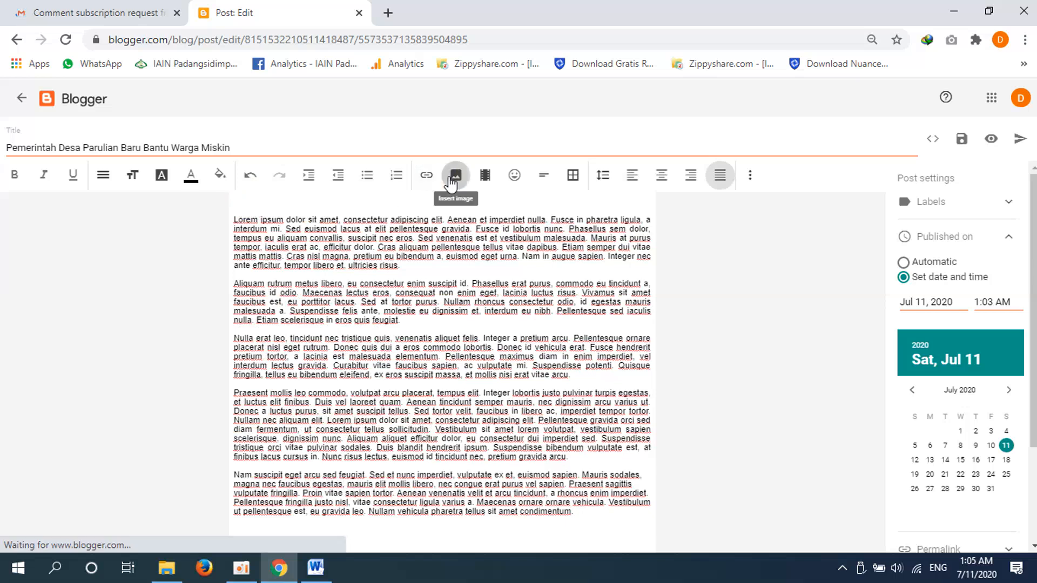
{"action": "left_click", "coordinate": [345, 201]}
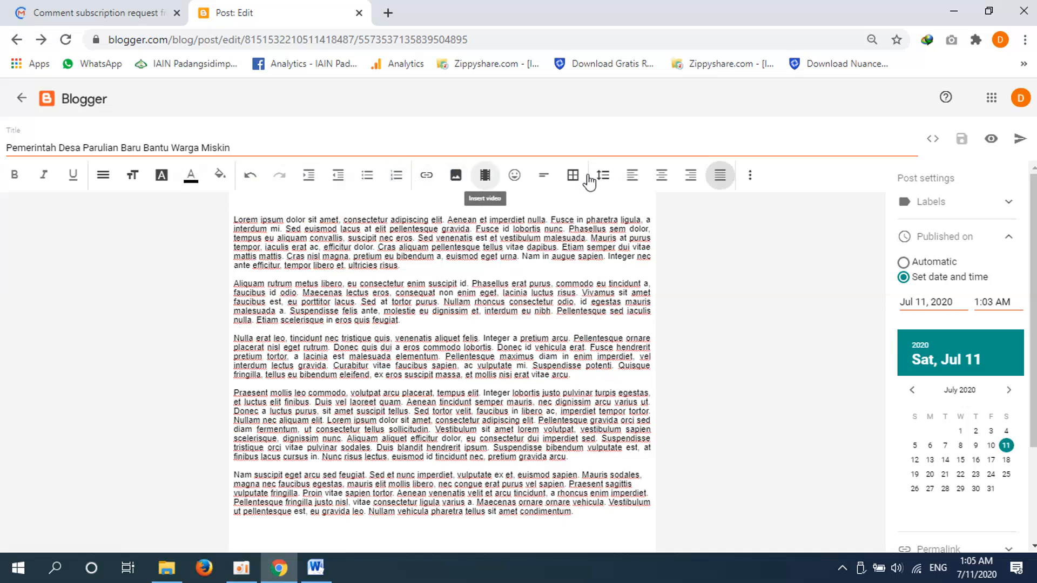
{"action": "left_click", "coordinate": [455, 174]}
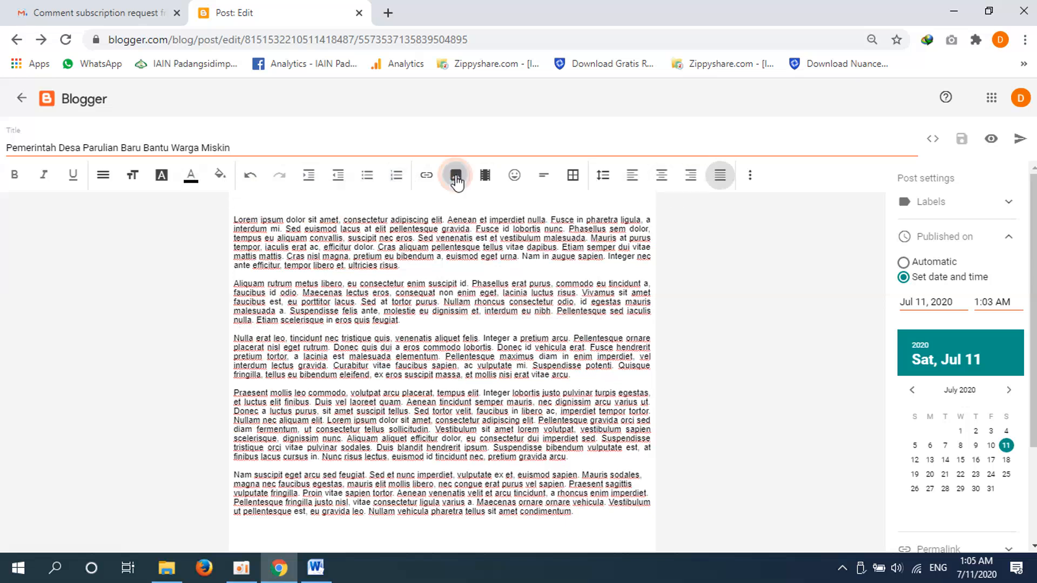
{"action": "left_click", "coordinate": [484, 212]}
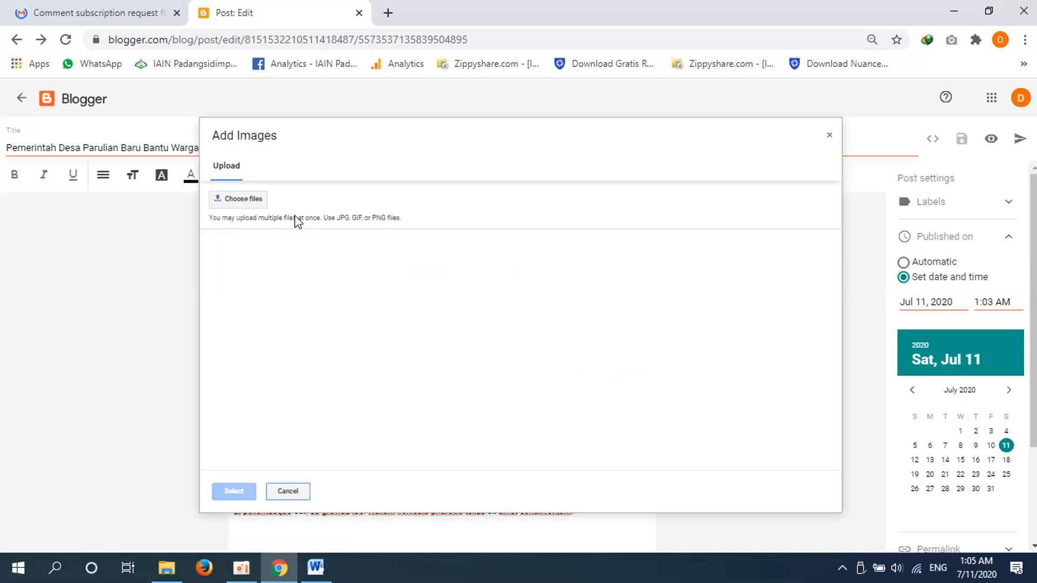
{"action": "left_click", "coordinate": [242, 206]}
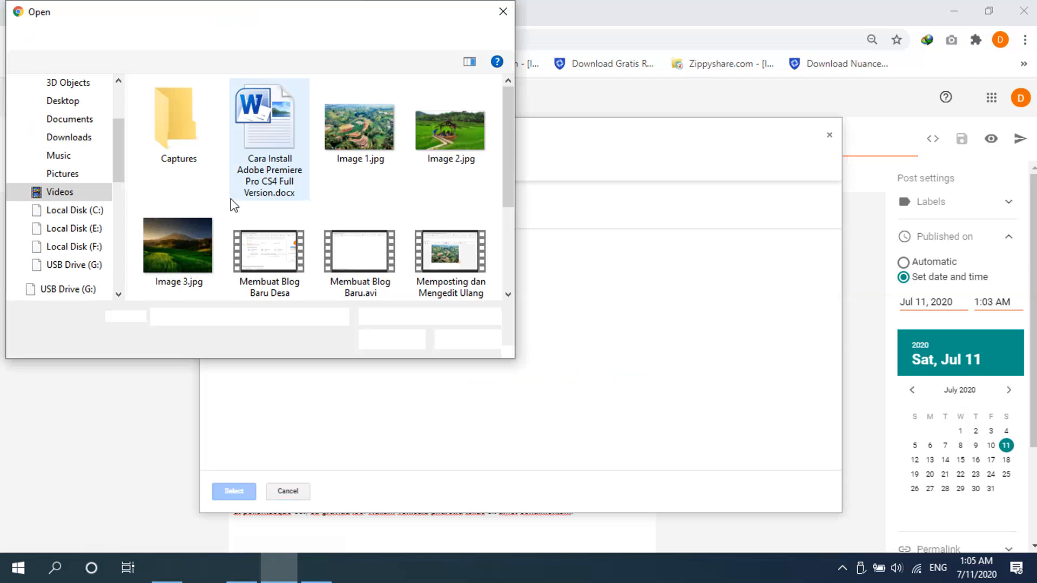
{"action": "left_click", "coordinate": [376, 137]}
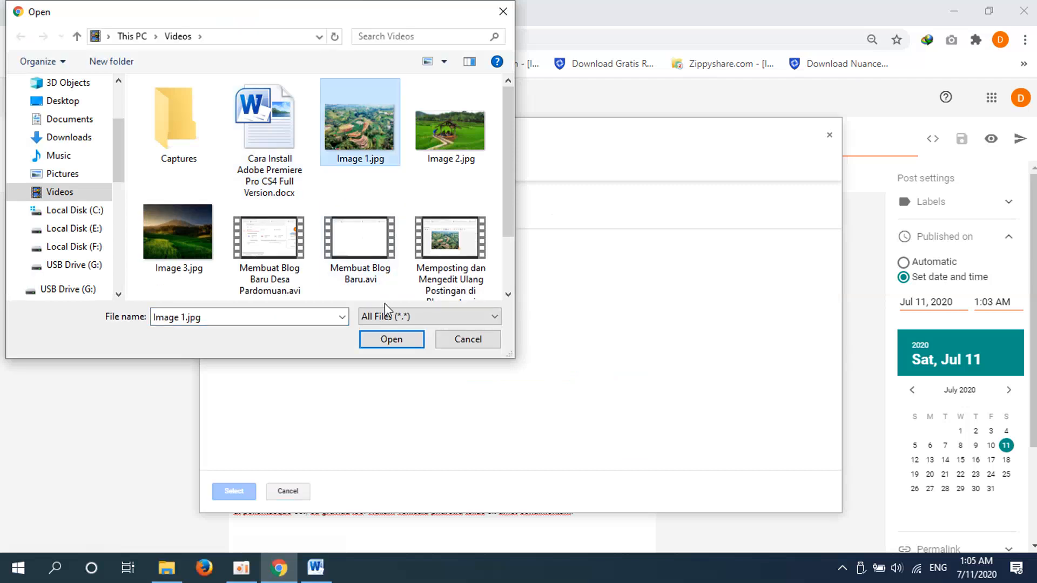
{"action": "left_click", "coordinate": [391, 340]}
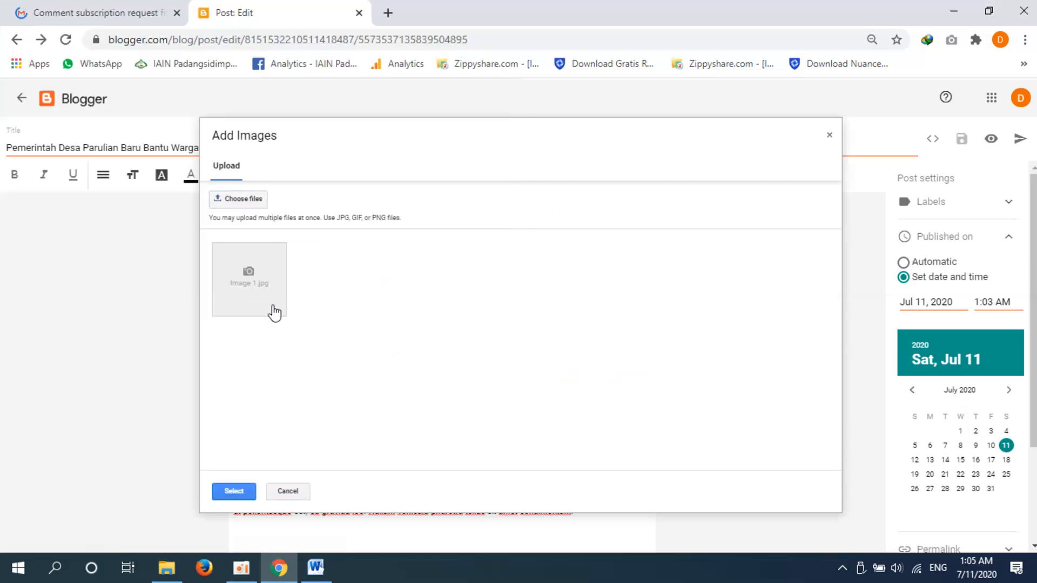
{"action": "left_click", "coordinate": [274, 312]}
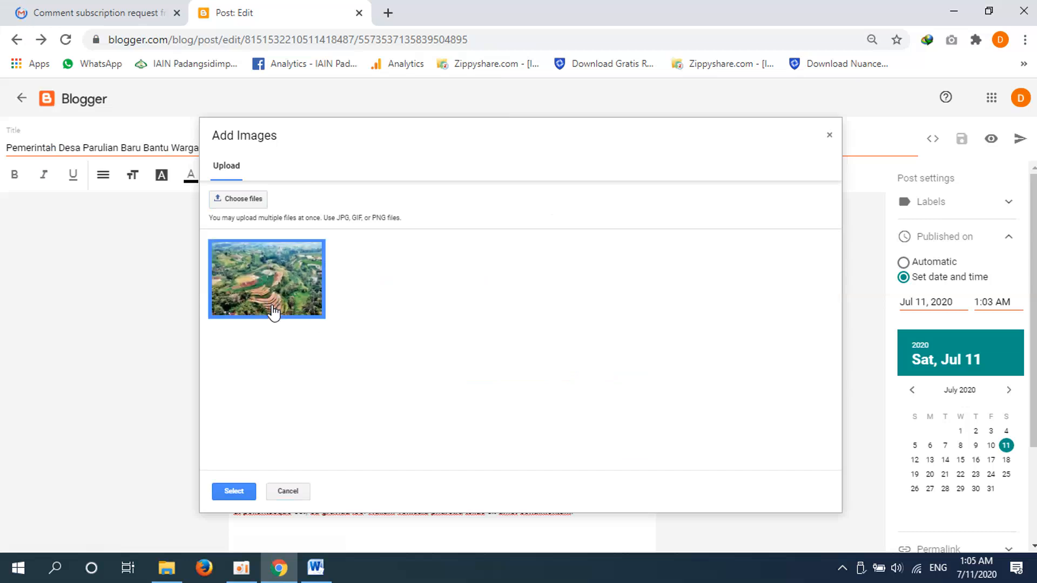
{"action": "left_click", "coordinate": [234, 491]}
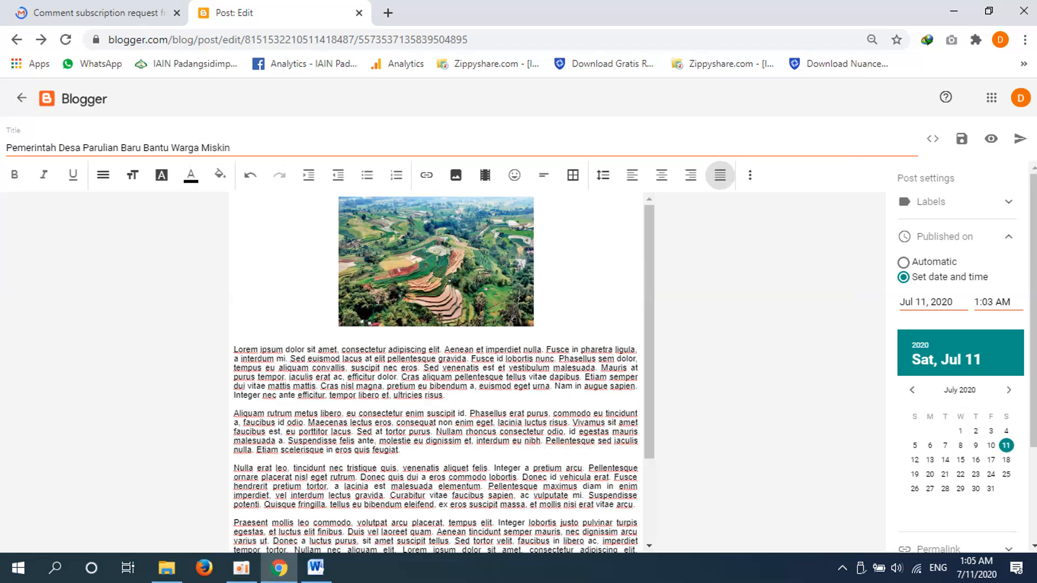
Set the inserted image's size to X-Large.
{"action": "left_click", "coordinate": [406, 282]}
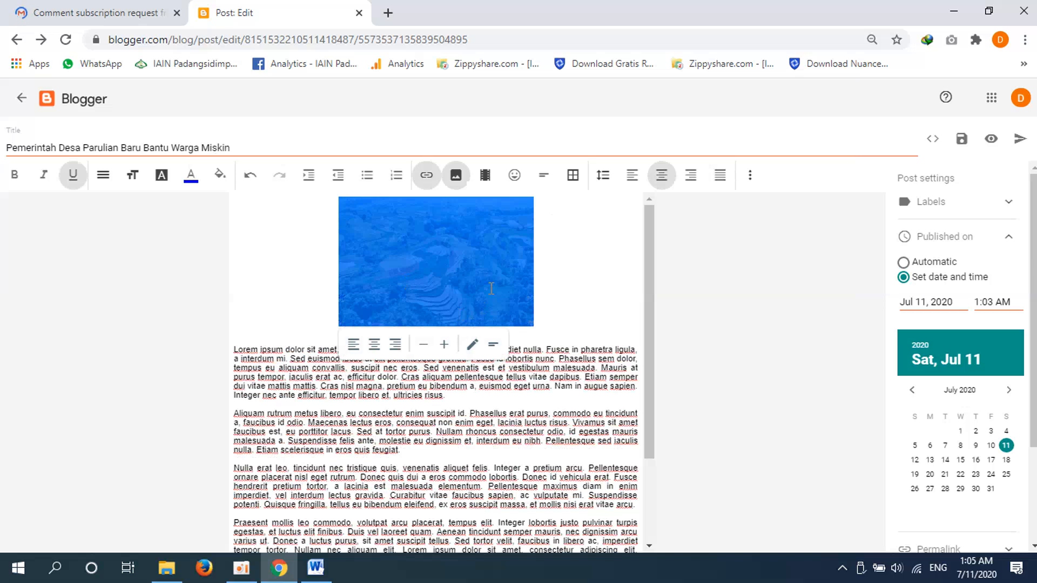
{"action": "left_click", "coordinate": [474, 347]}
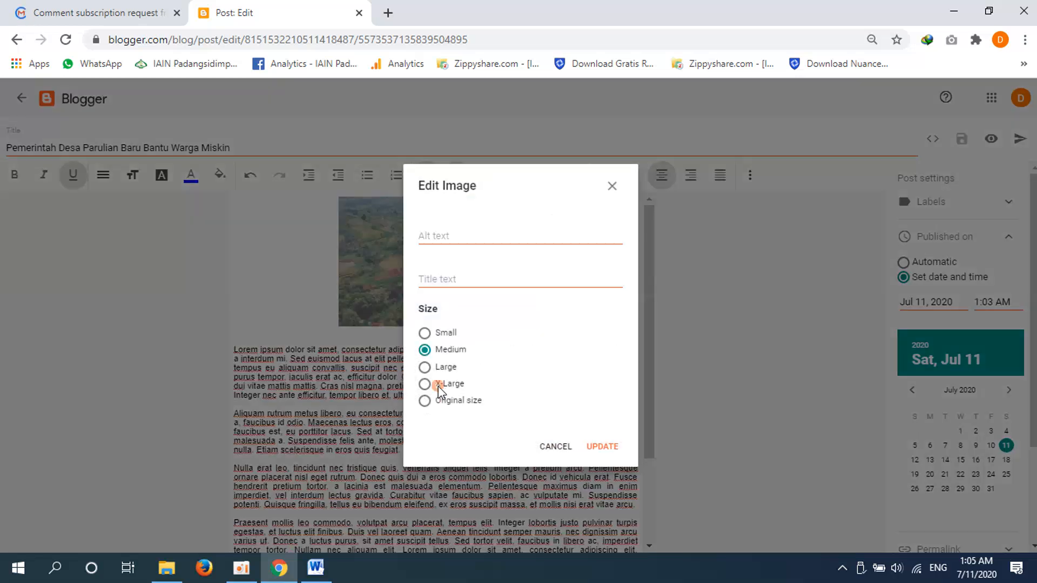
{"action": "left_click", "coordinate": [429, 384]}
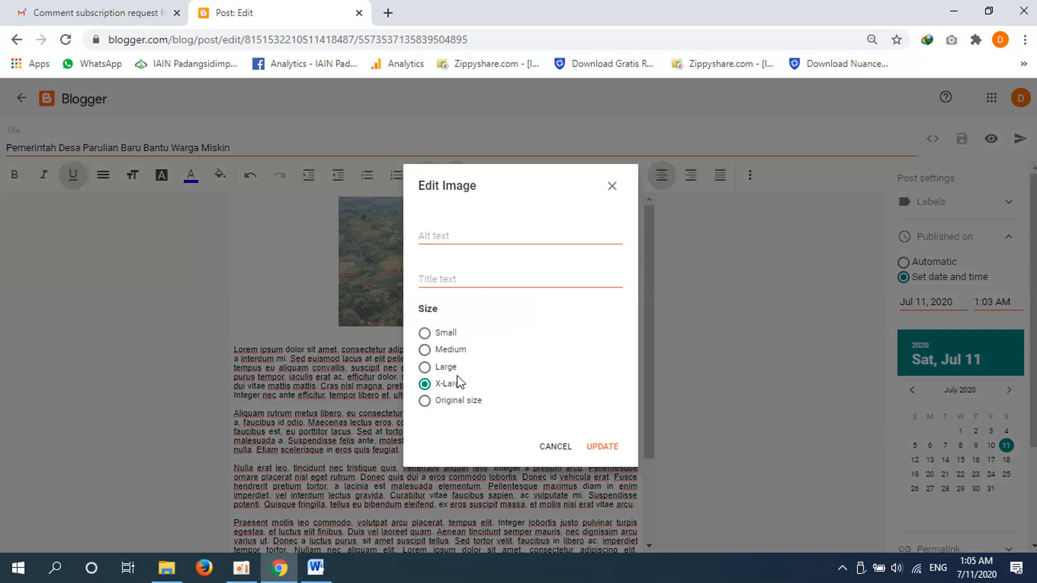
{"action": "left_click", "coordinate": [602, 447]}
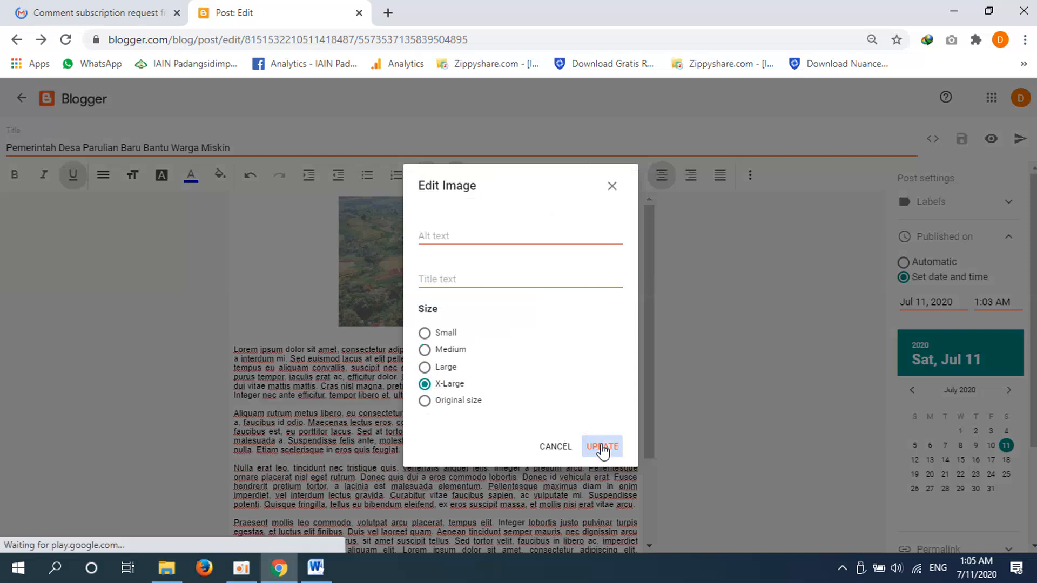
{"action": "left_click", "coordinate": [559, 467]}
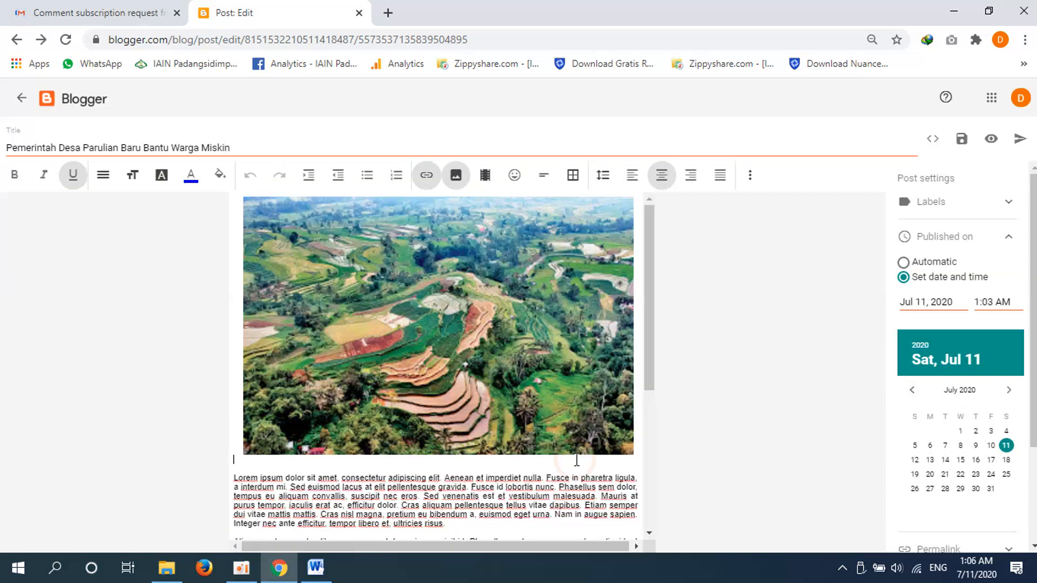
Add a caption to the image and replace its placeholder text with "Foto: Suasana Desa Parulian Baru dari Drone".
{"action": "left_click", "coordinate": [562, 424]}
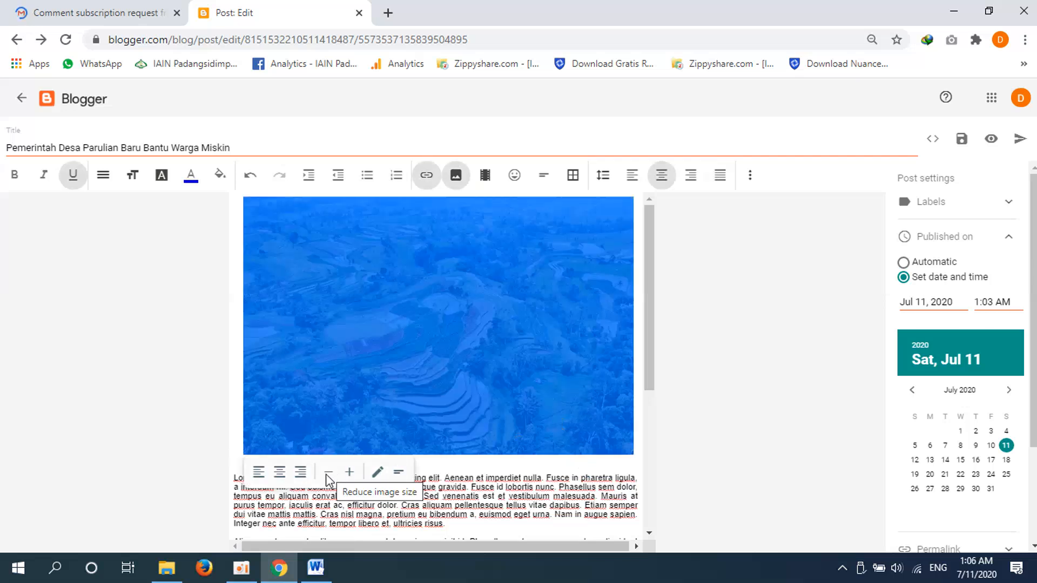
{"action": "left_click", "coordinate": [400, 474]}
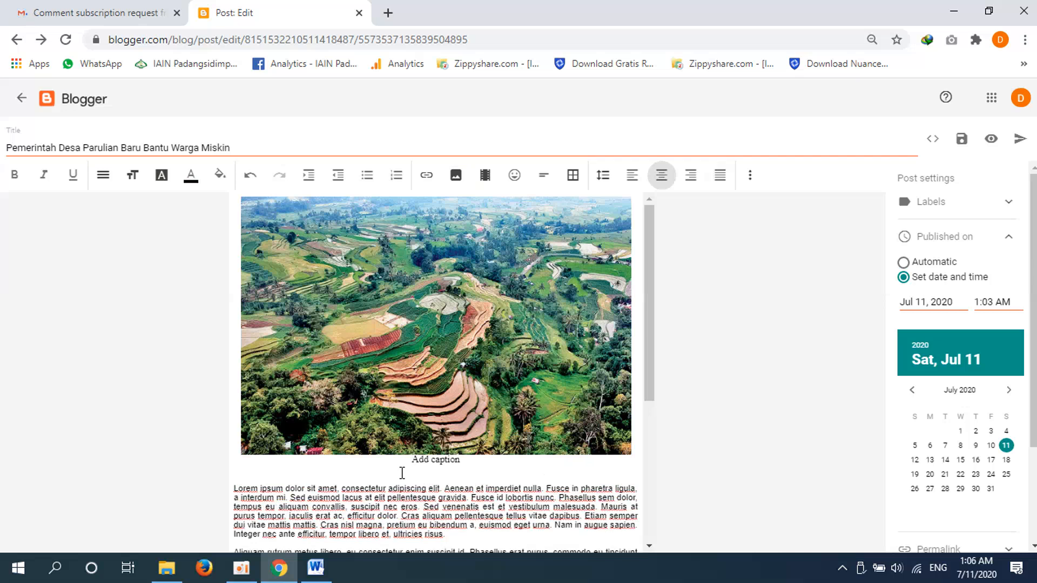
{"action": "key", "text": "BackSpace"}
{"action": "key", "text": "BackSpace"}
{"action": "key", "text": "BackSpace"}
{"action": "key", "text": "BackSpace"}
{"action": "key", "text": "BackSpace"}
{"action": "key", "text": "BackSpace"}
{"action": "key", "text": "BackSpace"}
{"action": "key", "text": "BackSpace"}
{"action": "key", "text": "BackSpace"}
{"action": "key", "text": "BackSpace"}
{"action": "key", "text": "BackSpace"}
{"action": "type", "text": "Foto: Suasan "}
{"action": "type", "text": "De"}
{"action": "key", "text": "BackSpace"}
{"action": "key", "text": "BackSpace"}
{"action": "key", "text": "BackSpace"}
{"action": "key", "text": "BackSpace"}
{"action": "type", "text": "na Desa Parulian"}
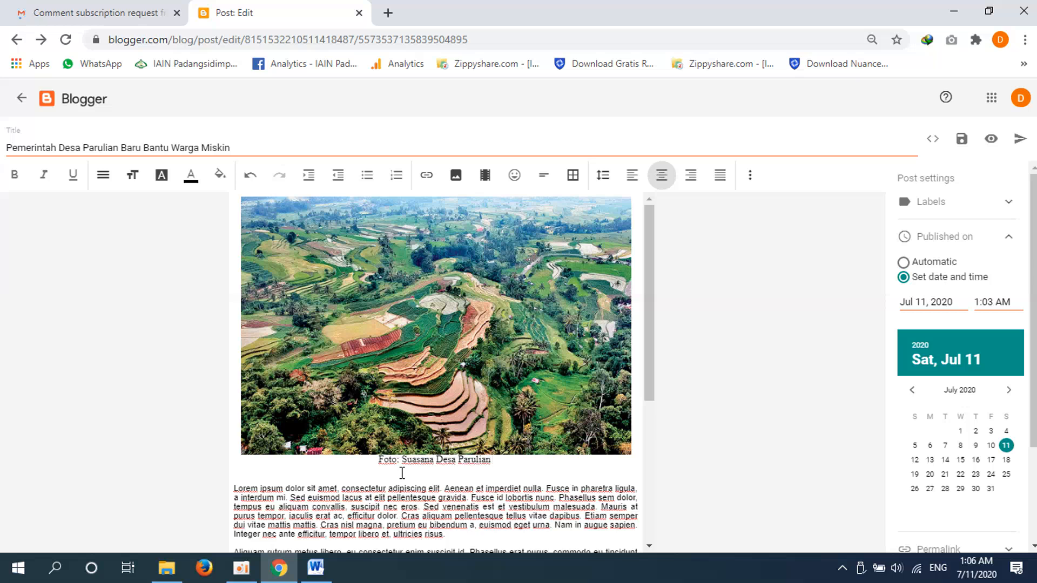
{"action": "type", "text": " Ba"}
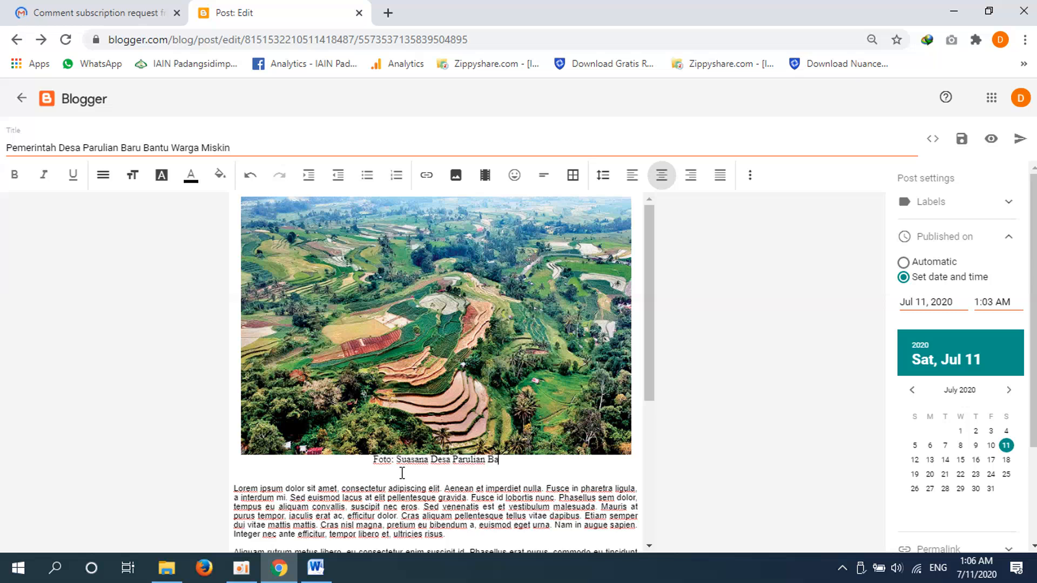
{"action": "type", "text": "ru dari Dri"}
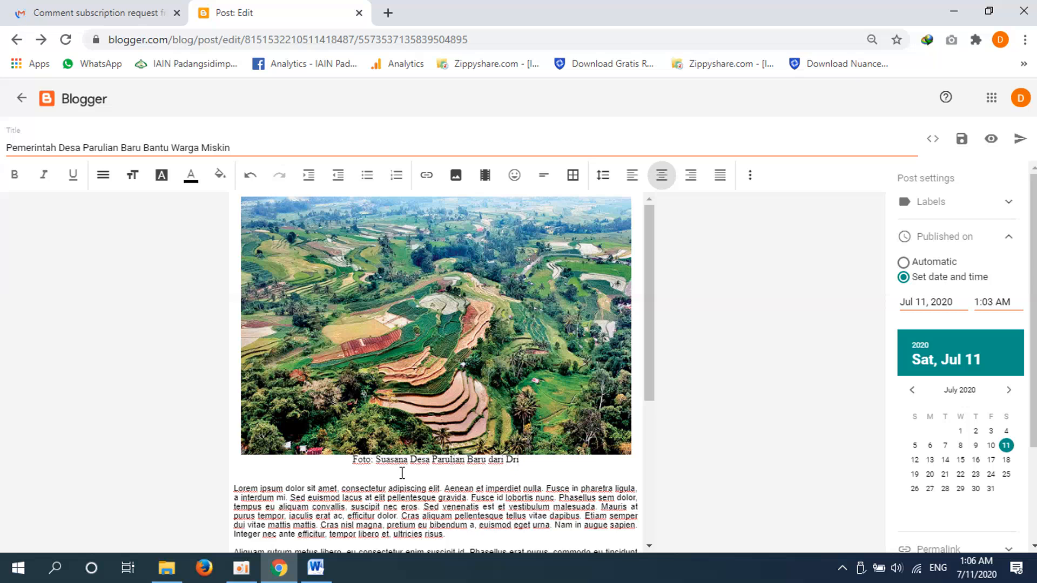
{"action": "key", "text": "BackSpace"}
{"action": "type", "text": "one"}
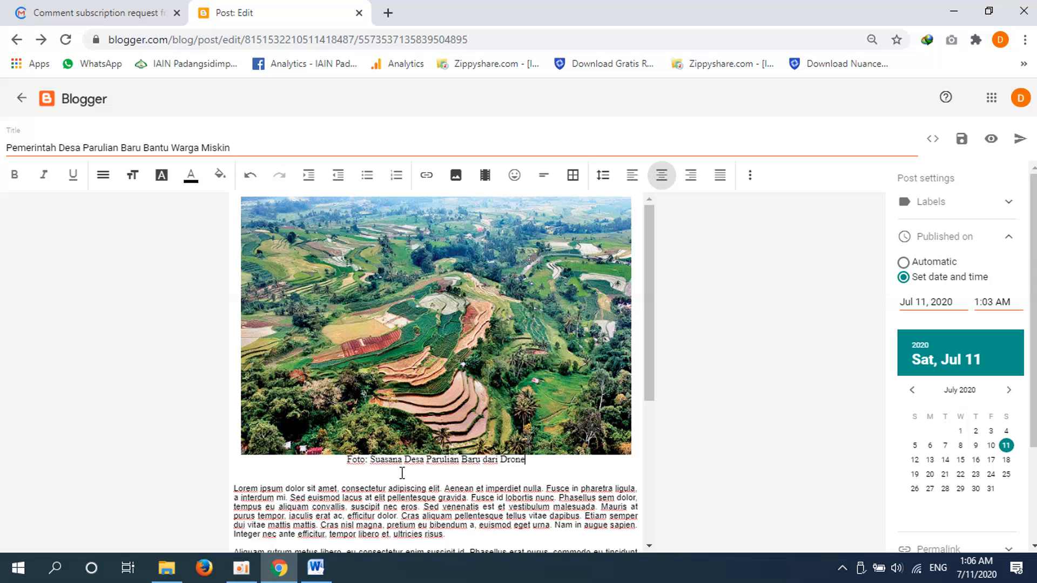
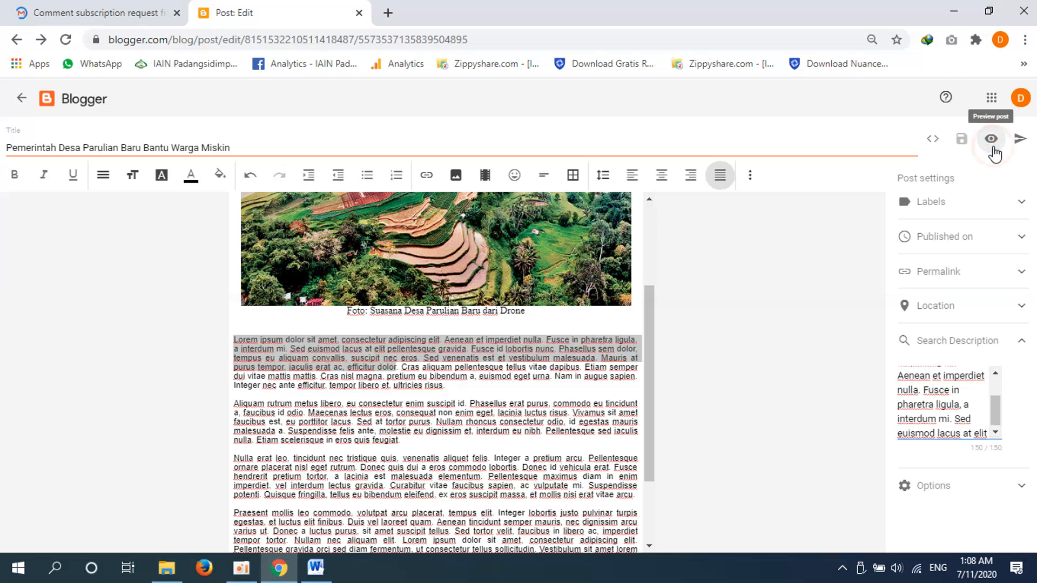
Preview the post and examine its title, image and caption.
{"action": "left_click", "coordinate": [993, 150]}
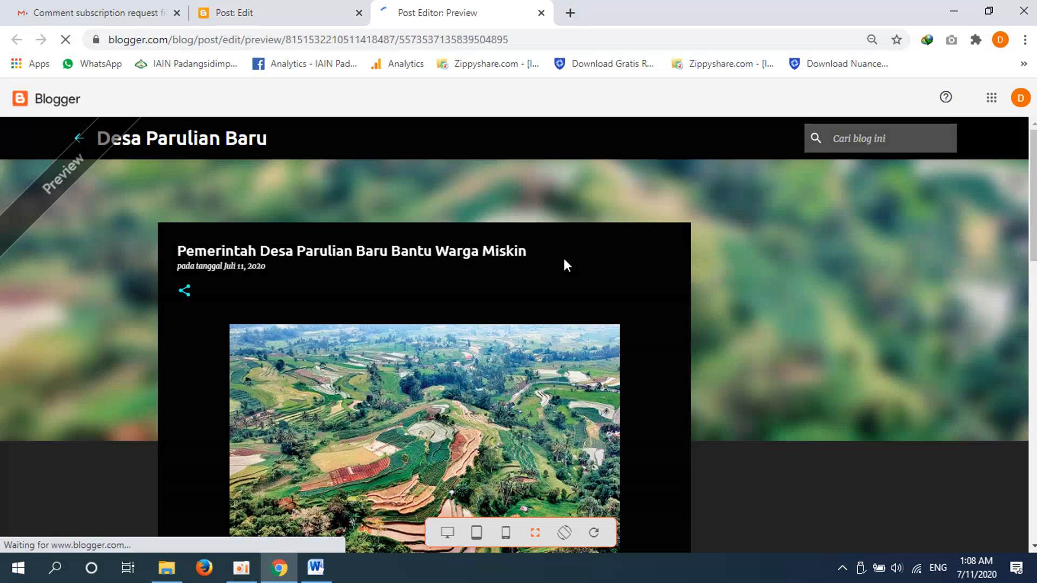
{"action": "left_click_drag", "start_coordinate": [1035, 189], "coordinate": [1003, 242]}
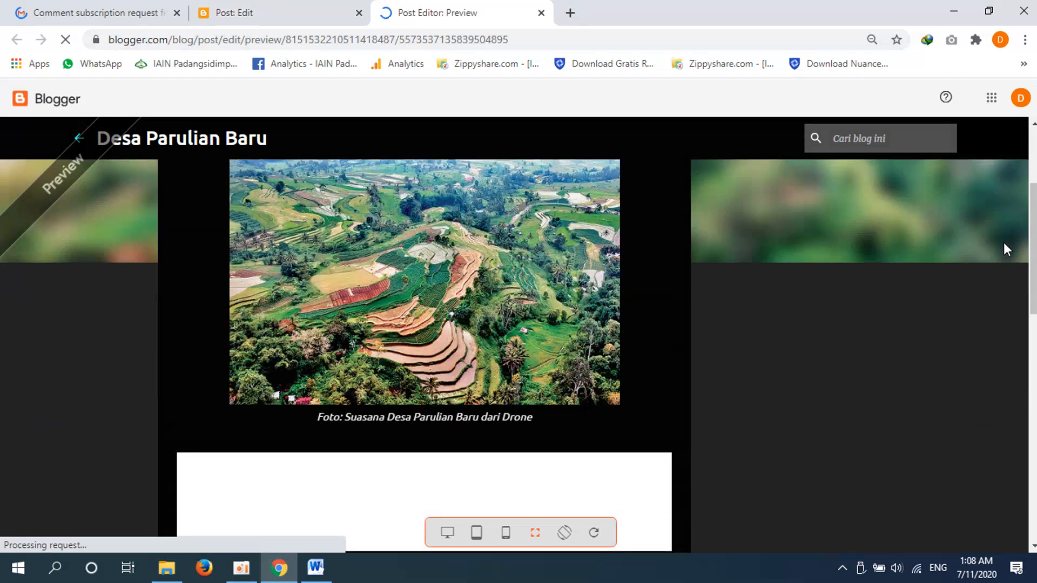
Close the preview and publish the post "Pemerintah Desa Parulian Baru Bantu Warga Miskin" to the blog.
{"action": "left_click", "coordinate": [541, 13]}
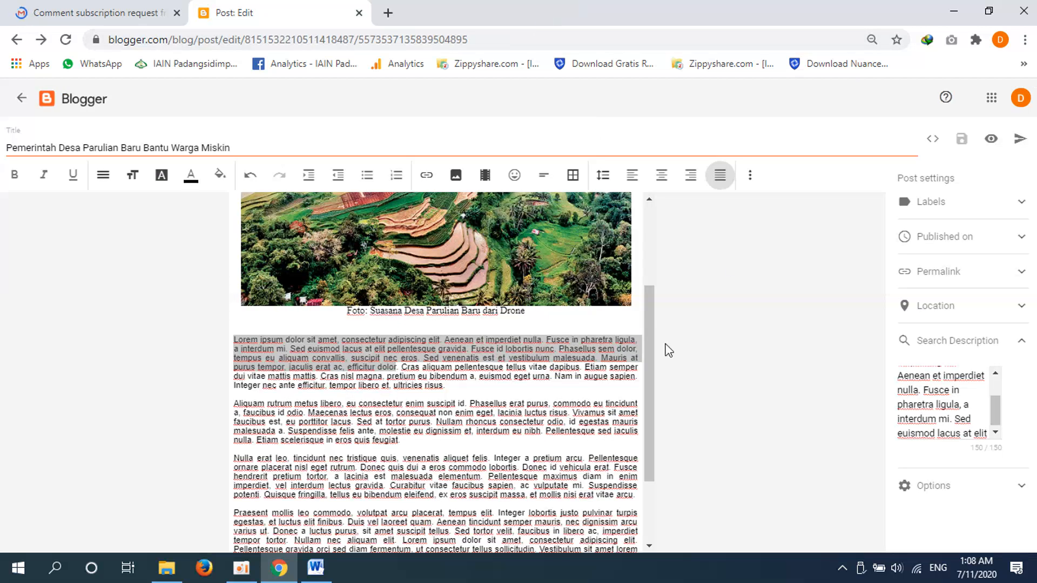
{"action": "left_click", "coordinate": [619, 385]}
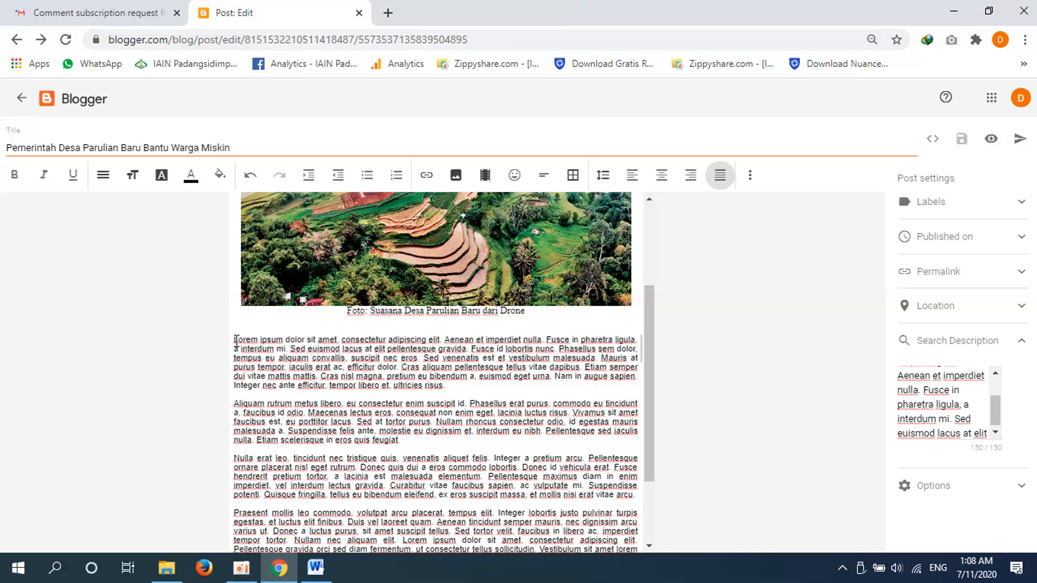
{"action": "left_click", "coordinate": [1020, 143]}
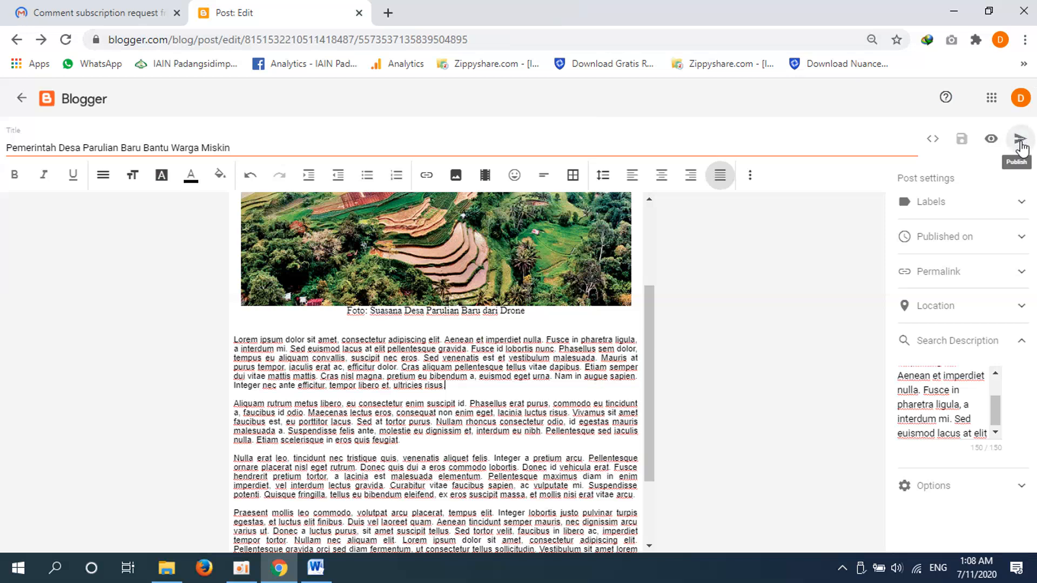
{"action": "left_click", "coordinate": [1020, 145]}
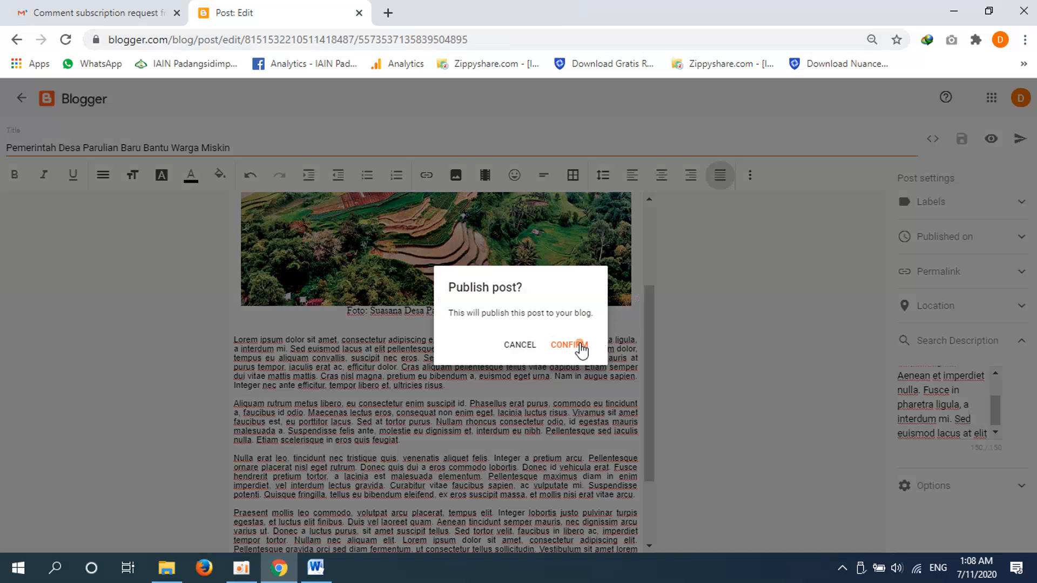
{"action": "left_click", "coordinate": [579, 345]}
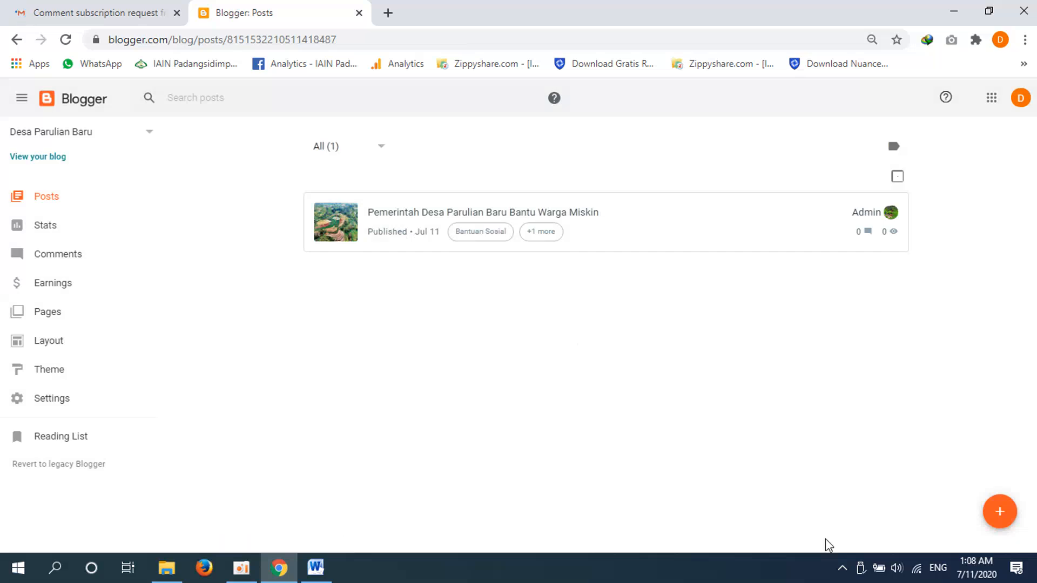
Create a new post titled "Masyarakat Desa Parulian Baru Tuai Hasil Panen Melimpah".
{"action": "left_click", "coordinate": [996, 517]}
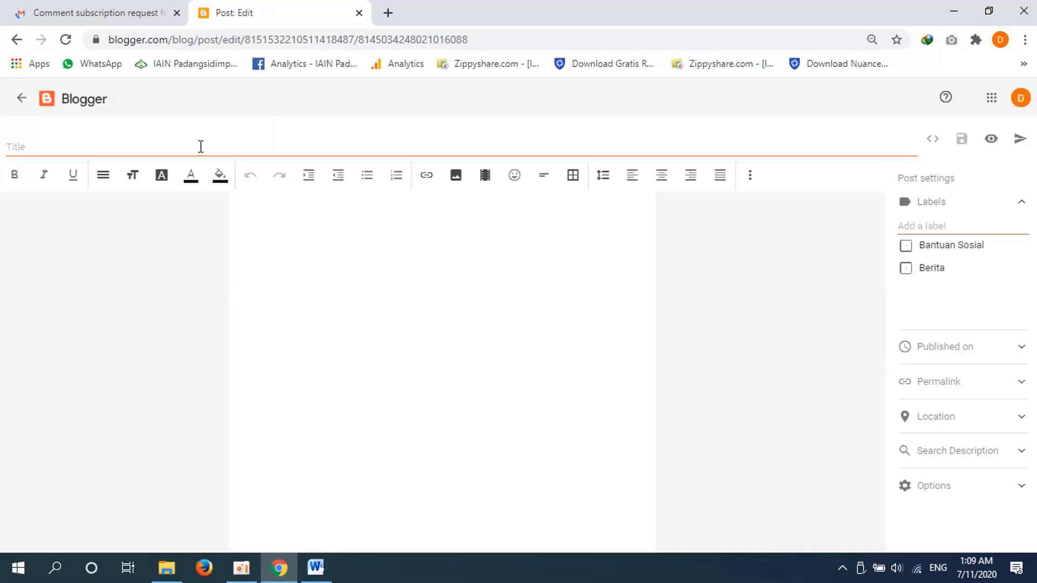
{"action": "left_click", "coordinate": [193, 147]}
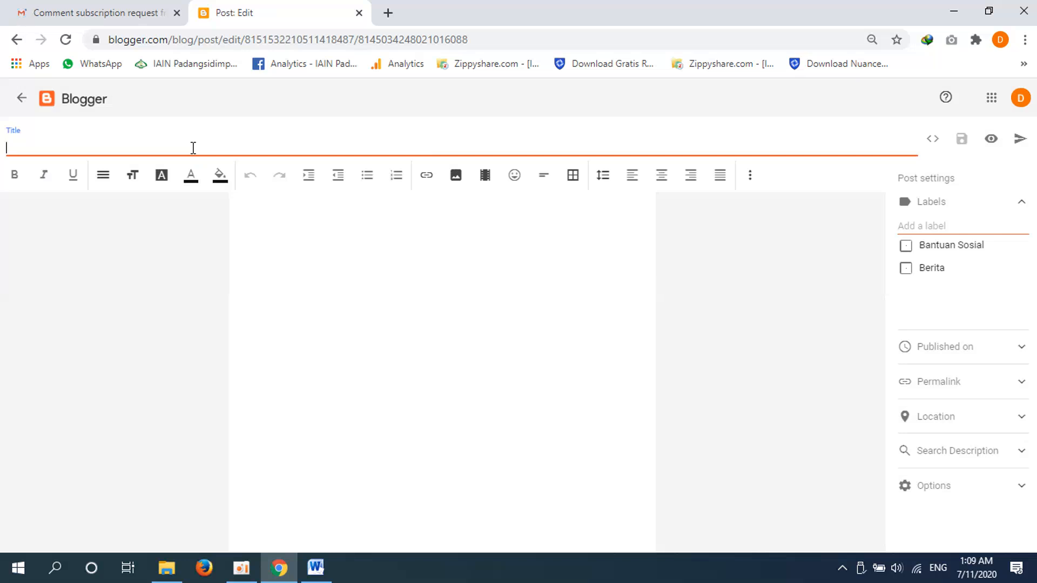
{"action": "type", "text": "Desa Parulian"}
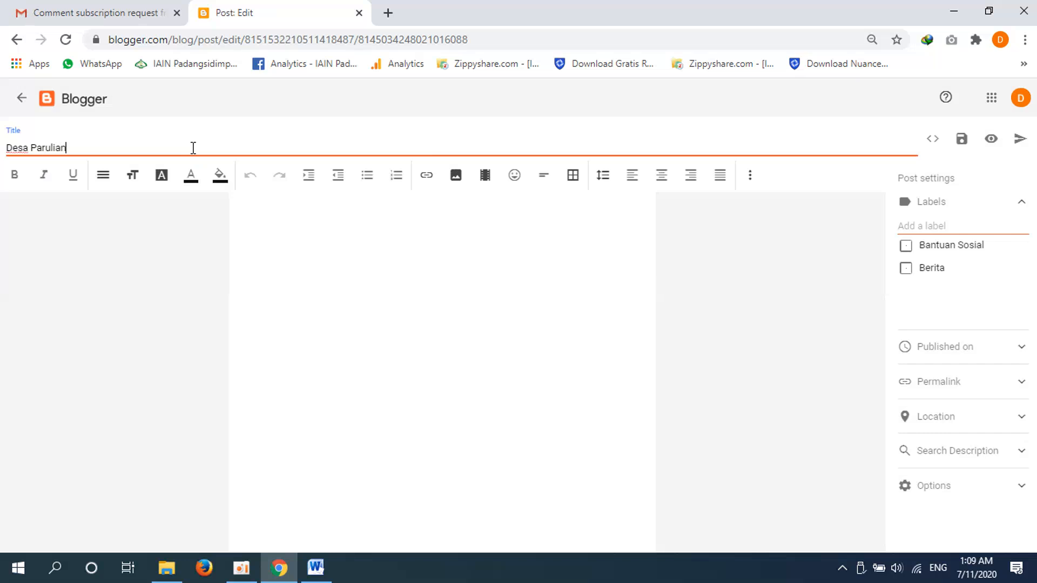
{"action": "type", "text": " Ba"}
{"action": "type", "text": "Masy"}
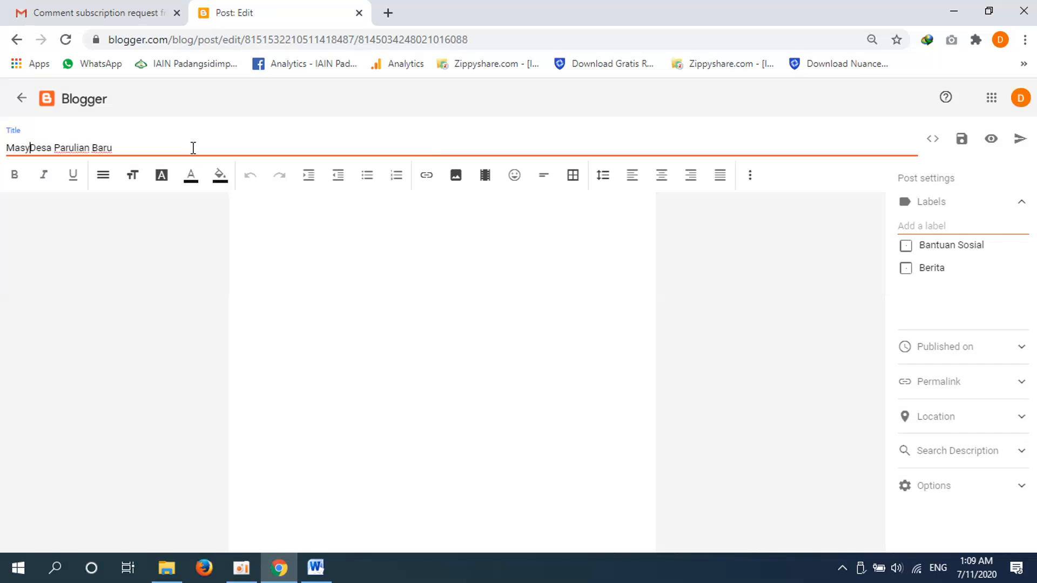
{"action": "type", "text": "arakat"}
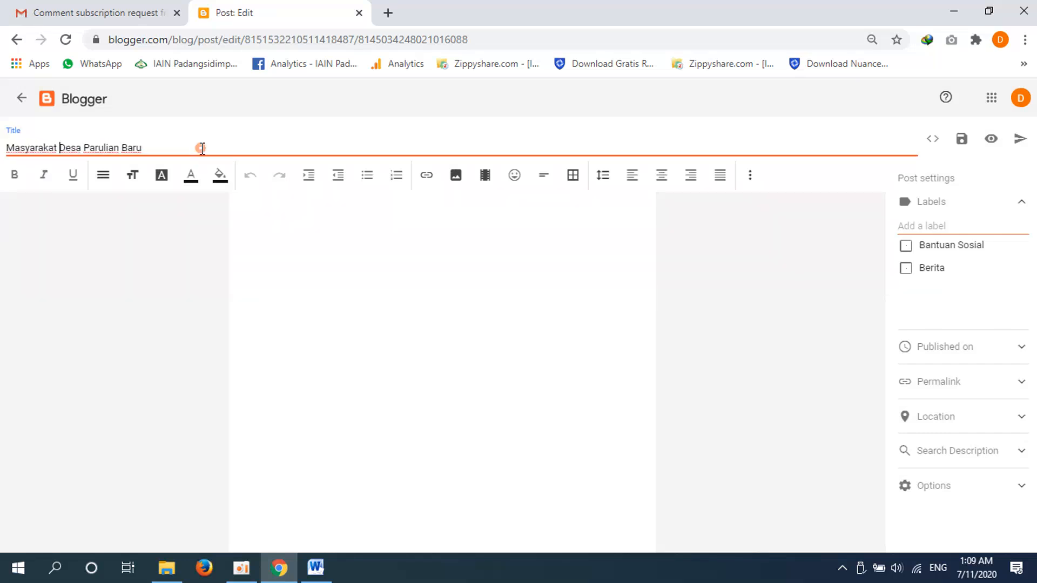
{"action": "left_click", "coordinate": [202, 149]}
{"action": "type", "text": "Tuai Hasil Panen Melimp"}
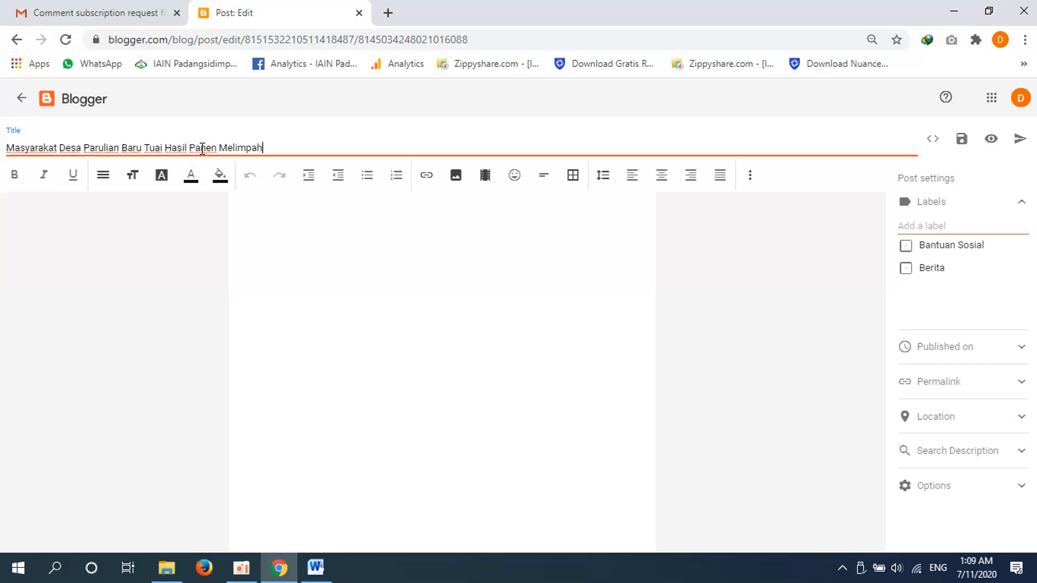
{"action": "type", "text": "ah"}
Upload Image 2.jpg from the computer's Videos folder and insert it into the empty post body.
{"action": "left_click", "coordinate": [266, 220]}
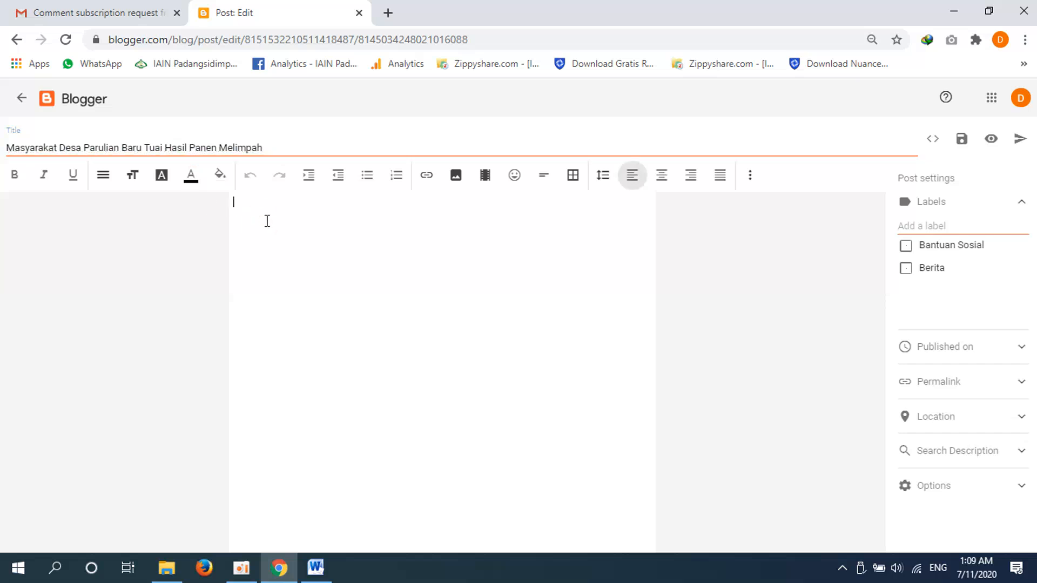
{"action": "left_click", "coordinate": [456, 175]}
{"action": "left_click", "coordinate": [475, 215]}
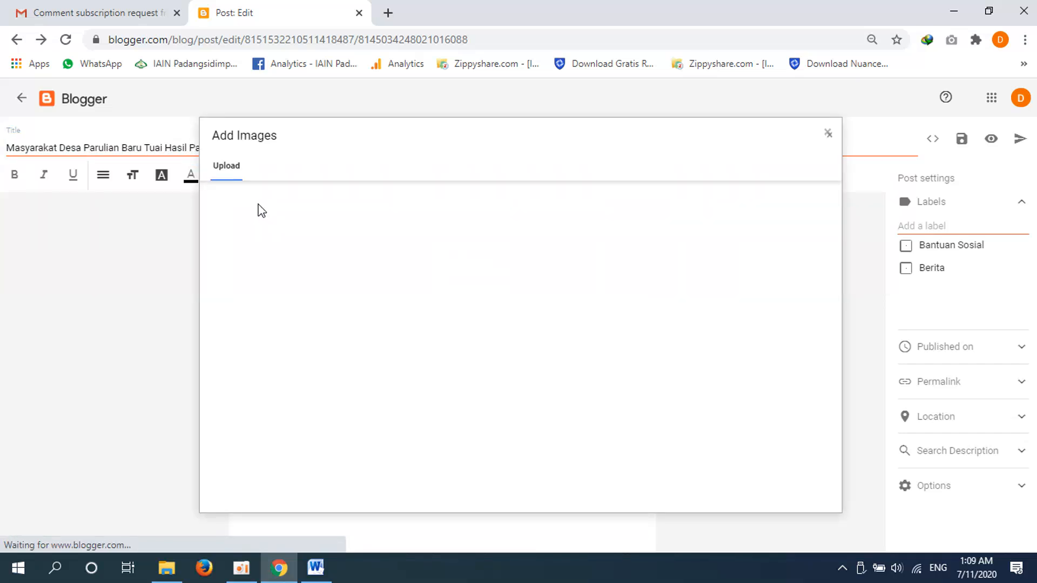
{"action": "left_click", "coordinate": [244, 195]}
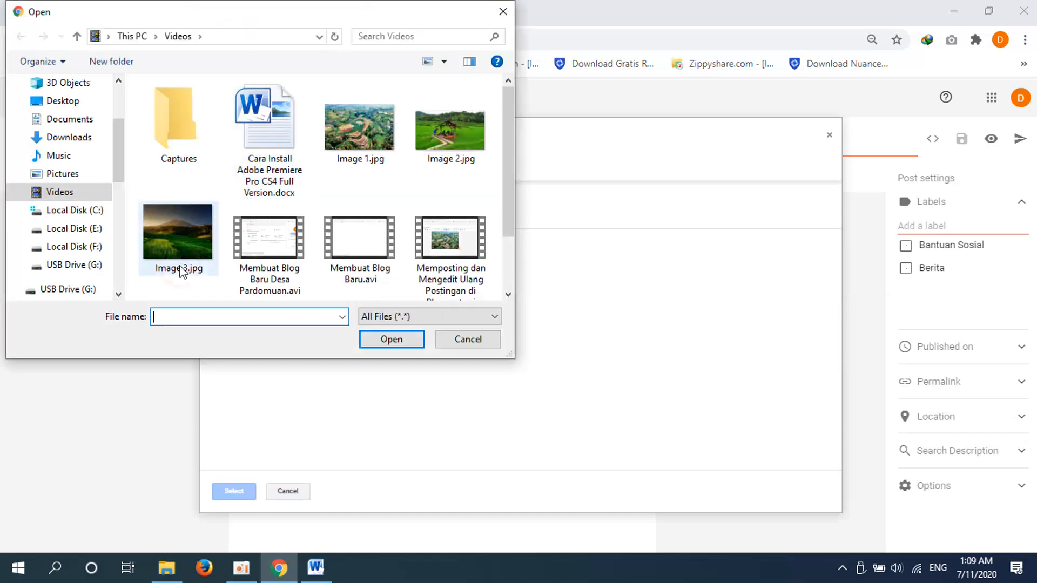
{"action": "left_click", "coordinate": [180, 267]}
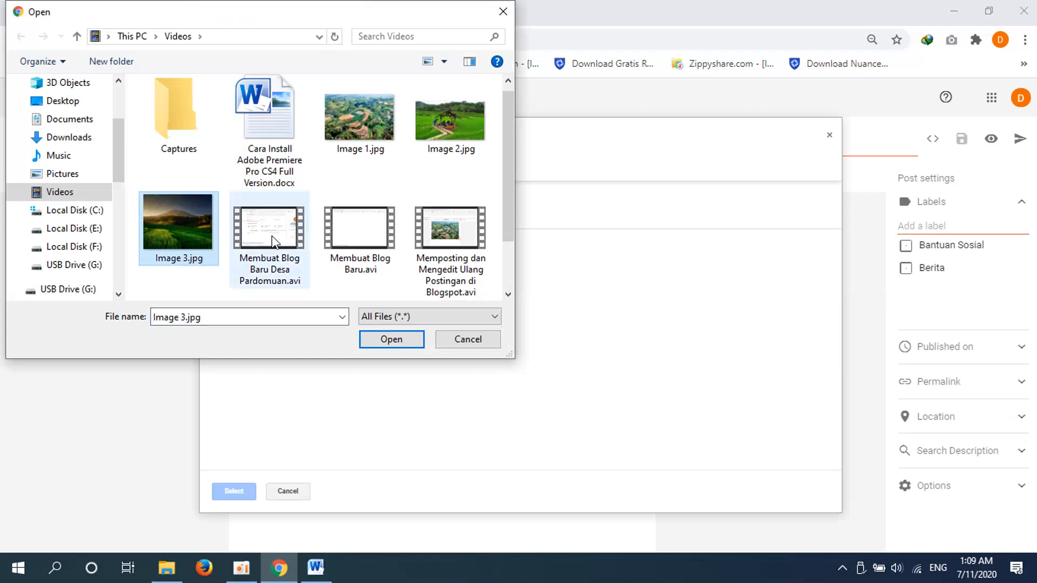
{"action": "left_click", "coordinate": [442, 131]}
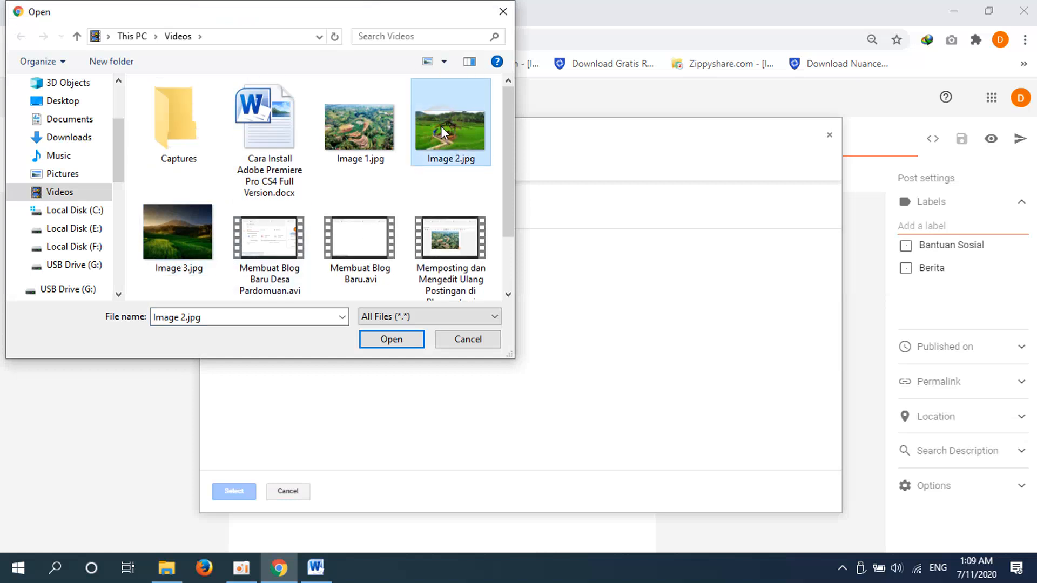
{"action": "left_click", "coordinate": [388, 340]}
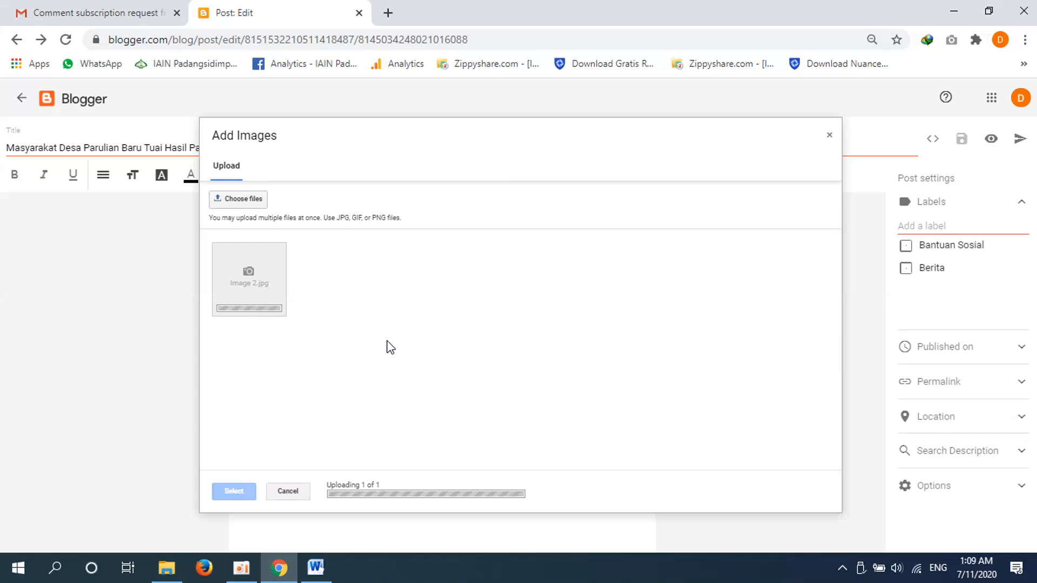
{"action": "left_click", "coordinate": [317, 309]}
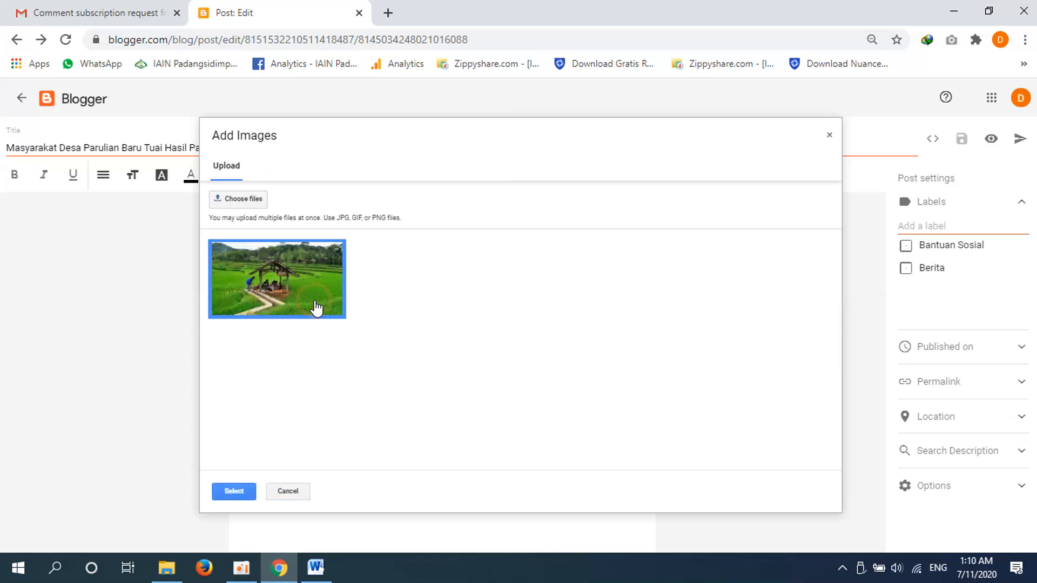
{"action": "left_click", "coordinate": [231, 494]}
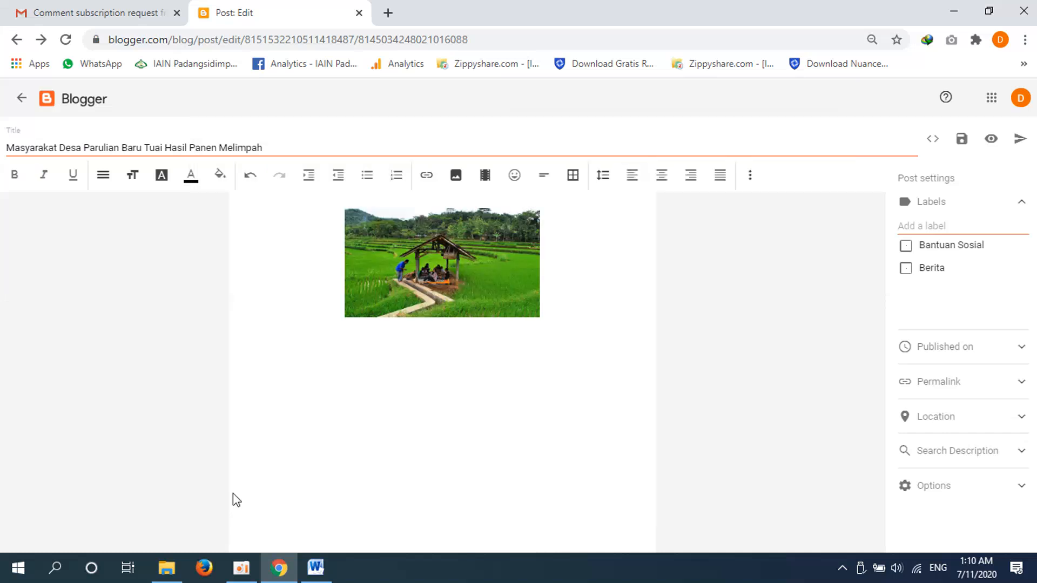
Set the size of the inserted rice field image to X-Large.
{"action": "left_click", "coordinate": [427, 281]}
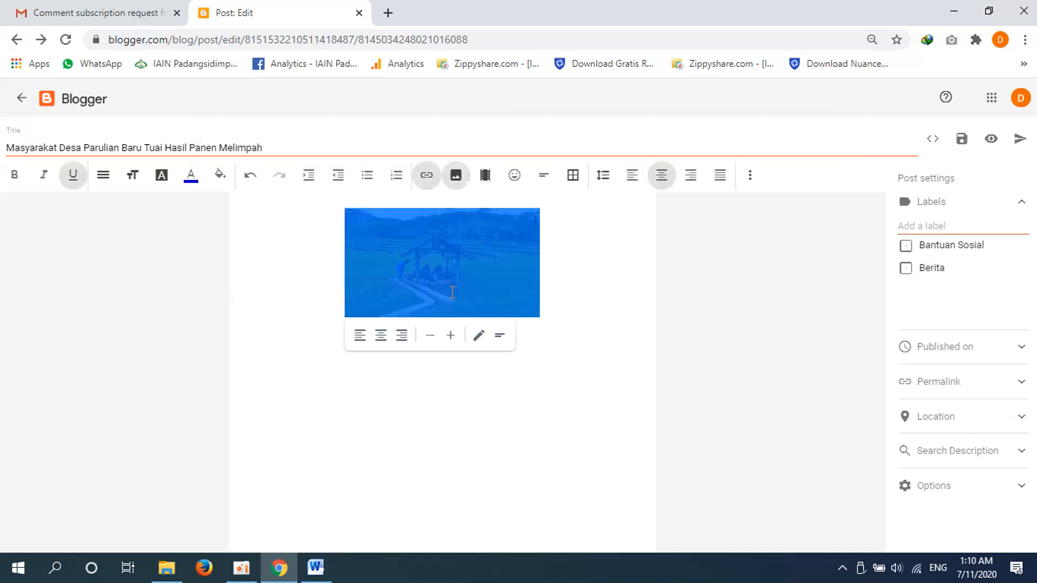
{"action": "left_click", "coordinate": [480, 337]}
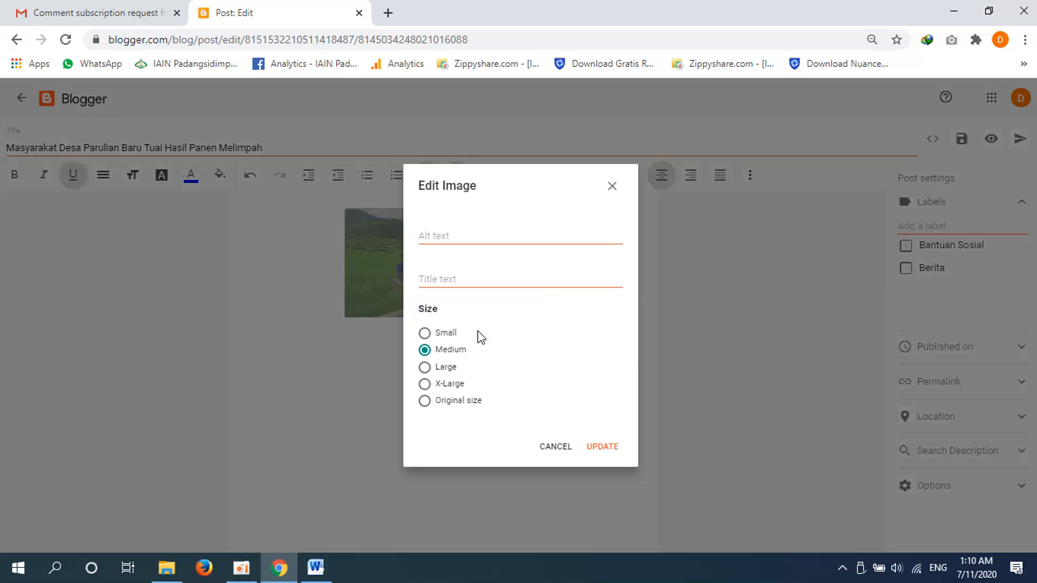
{"action": "left_click", "coordinate": [454, 383]}
{"action": "left_click", "coordinate": [600, 449]}
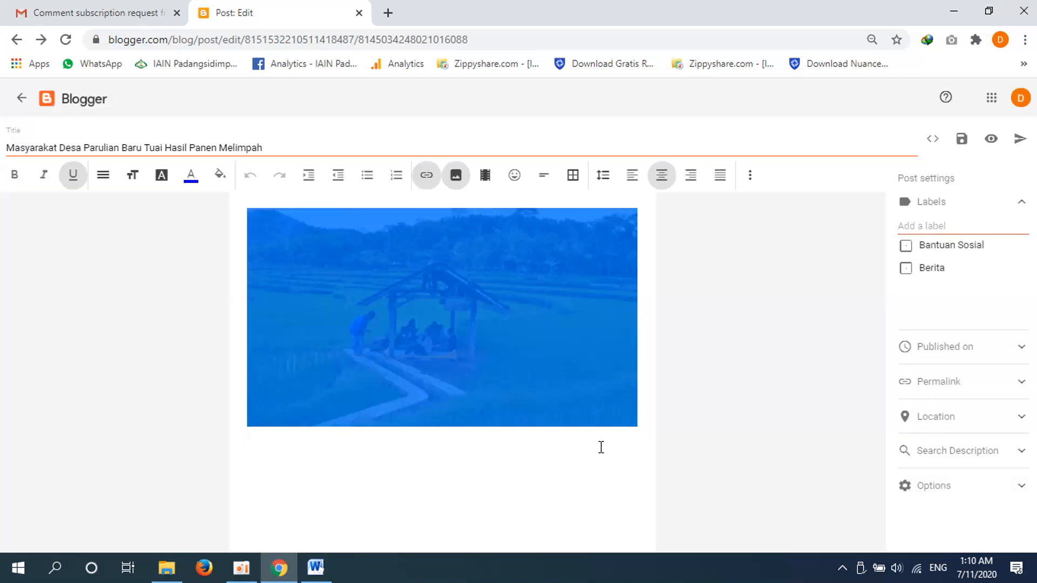
Add a caption to the rice field image and replace its placeholder text with "Foto: Suasana Desa Sedang Bertani".
{"action": "left_click", "coordinate": [636, 406]}
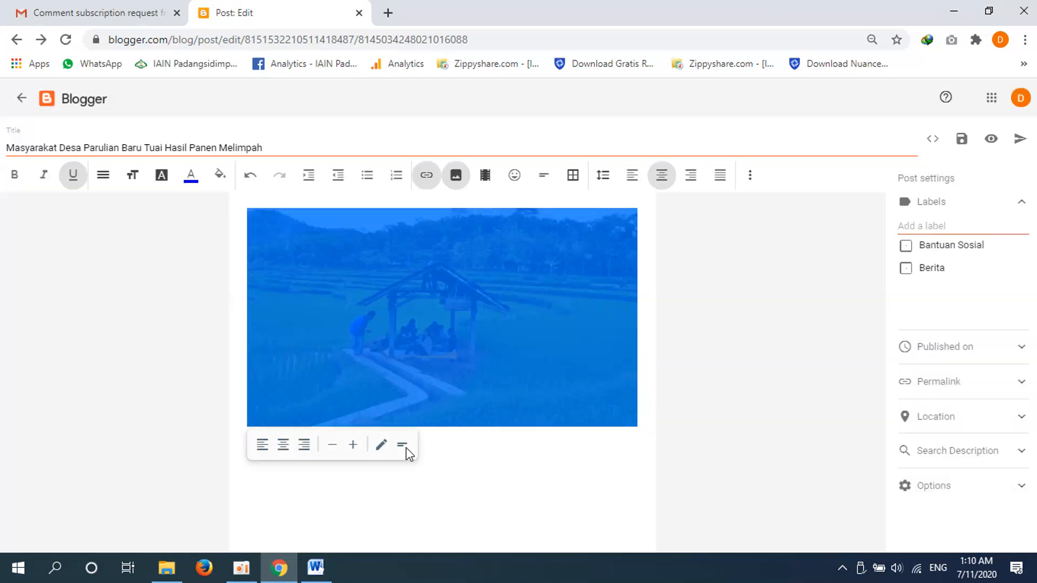
{"action": "left_click", "coordinate": [402, 445]}
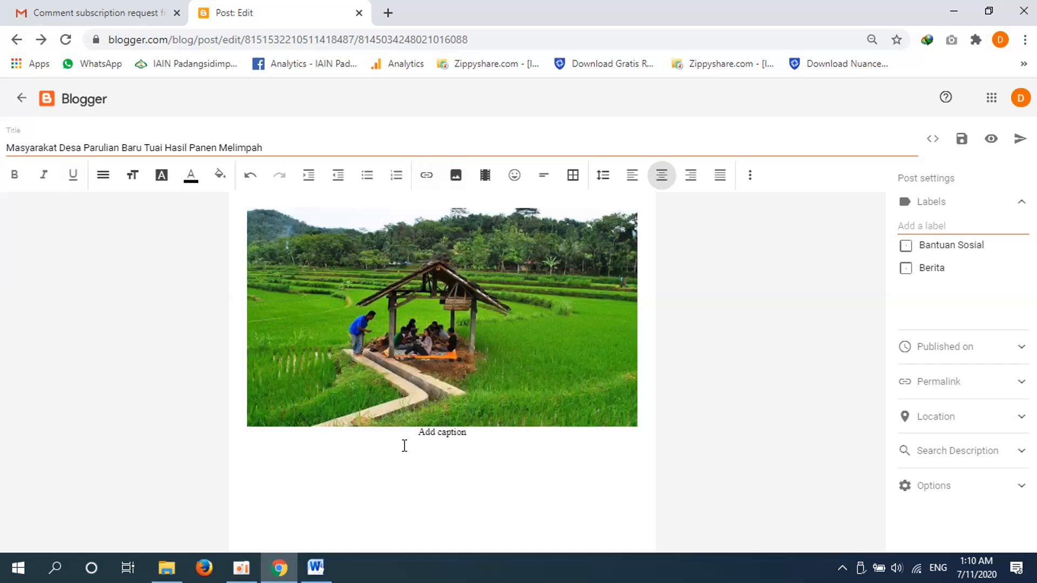
{"action": "key", "text": "Delete"}
{"action": "key", "text": "Delete"}
{"action": "key", "text": "Delete"}
{"action": "key", "text": "Delete"}
{"action": "key", "text": "Delete"}
{"action": "key", "text": "Delete"}
{"action": "key", "text": "Delete"}
{"action": "key", "text": "Delete"}
{"action": "key", "text": "Delete"}
{"action": "type", "text": "Foto: Suasana Desa Sedang Bertani"}
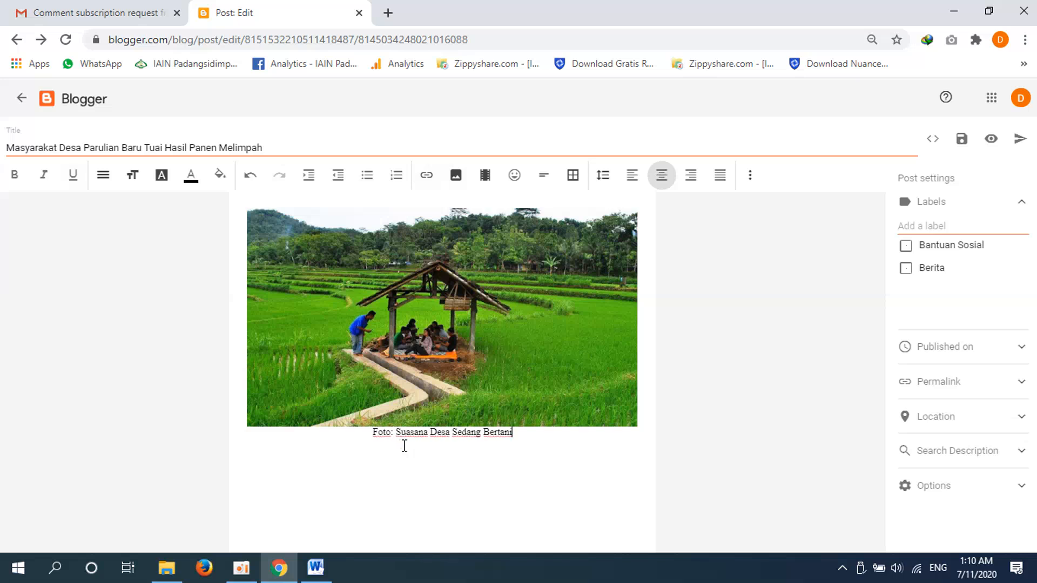
Copy the selected article text from the Word document and paste it below the captioned image in the Blogger post.
{"action": "left_click", "coordinate": [413, 465]}
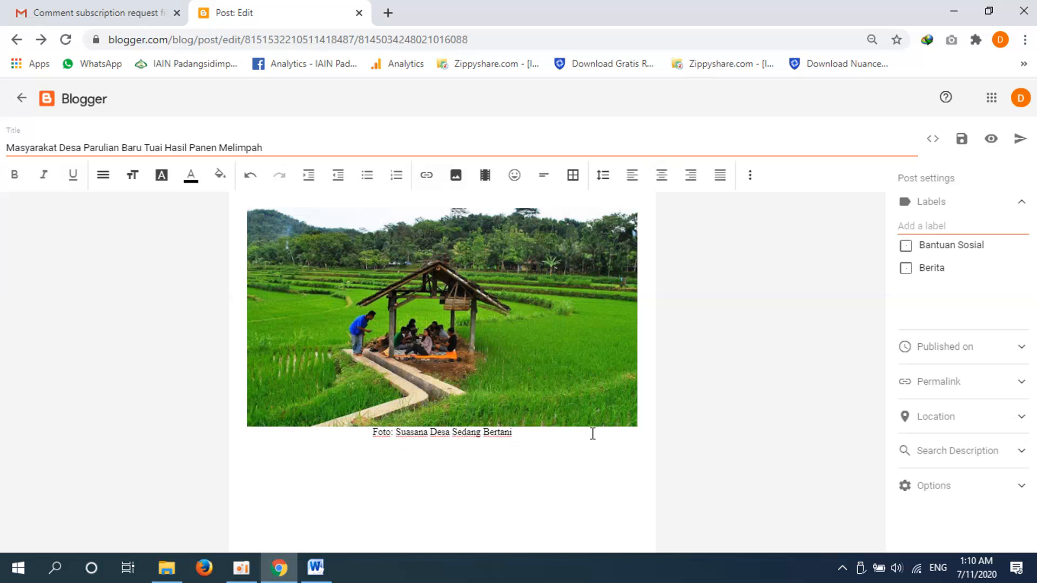
{"action": "left_click", "coordinate": [637, 438]}
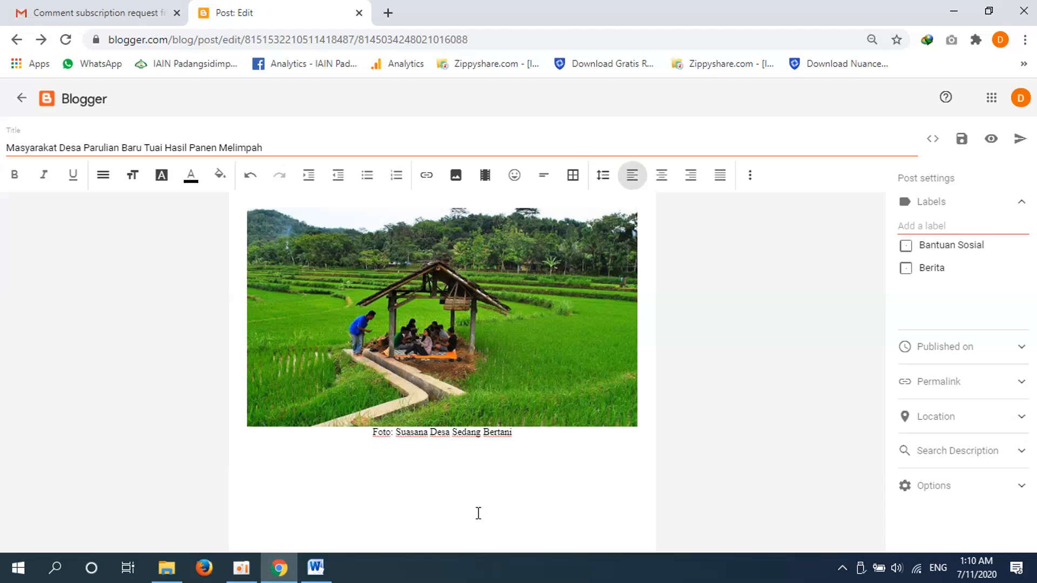
{"action": "left_click", "coordinate": [327, 564]}
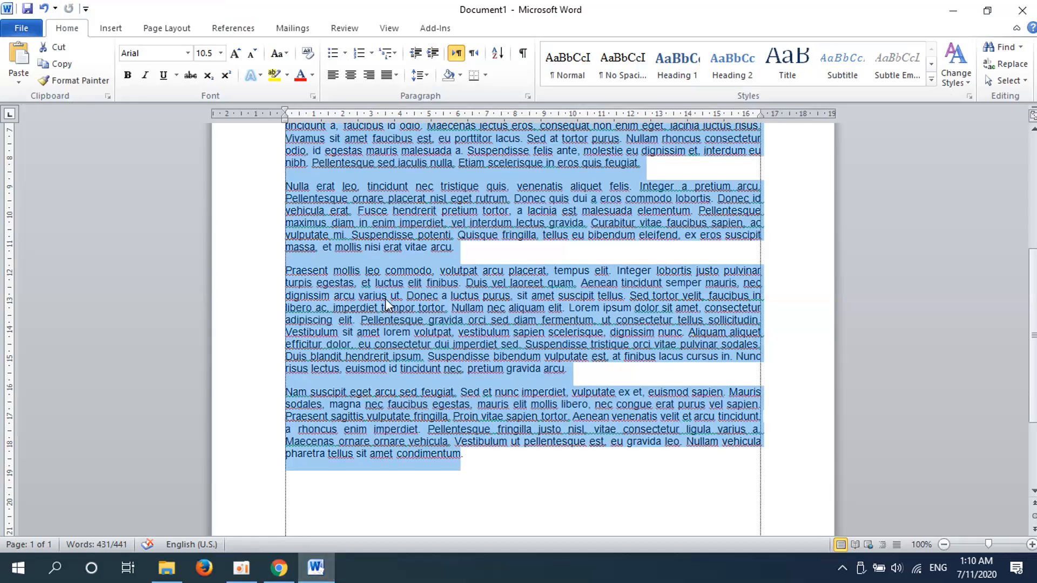
{"action": "right_click", "coordinate": [385, 299]}
{"action": "left_click", "coordinate": [422, 74]}
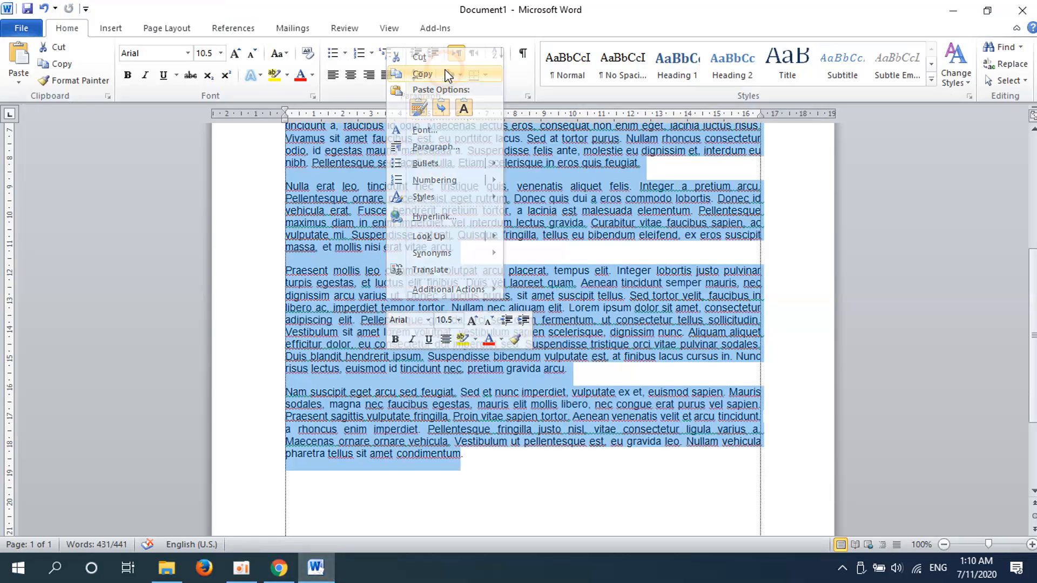
{"action": "left_click", "coordinate": [277, 567]}
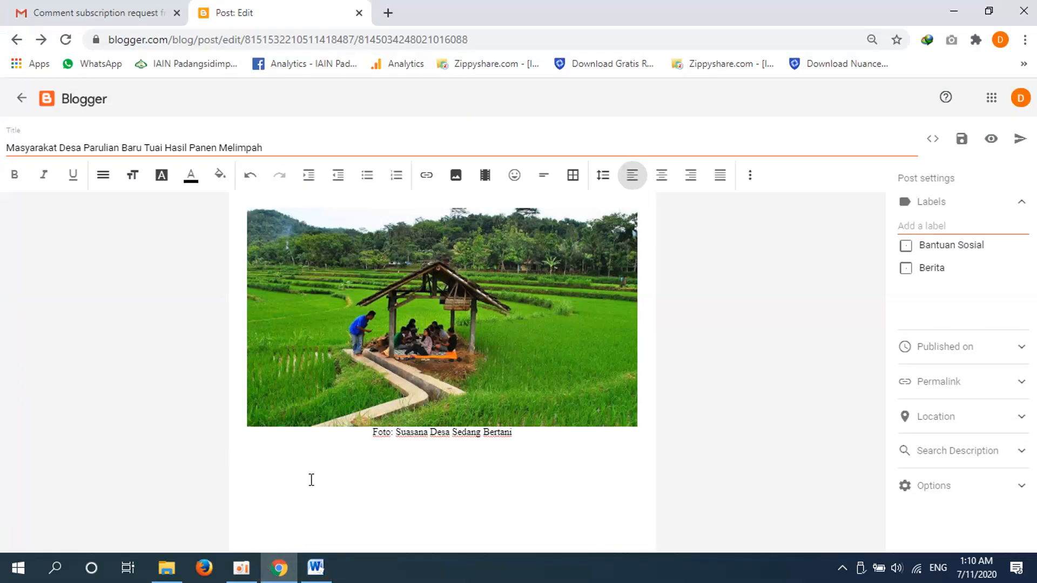
{"action": "key", "text": "ctrl+v"}
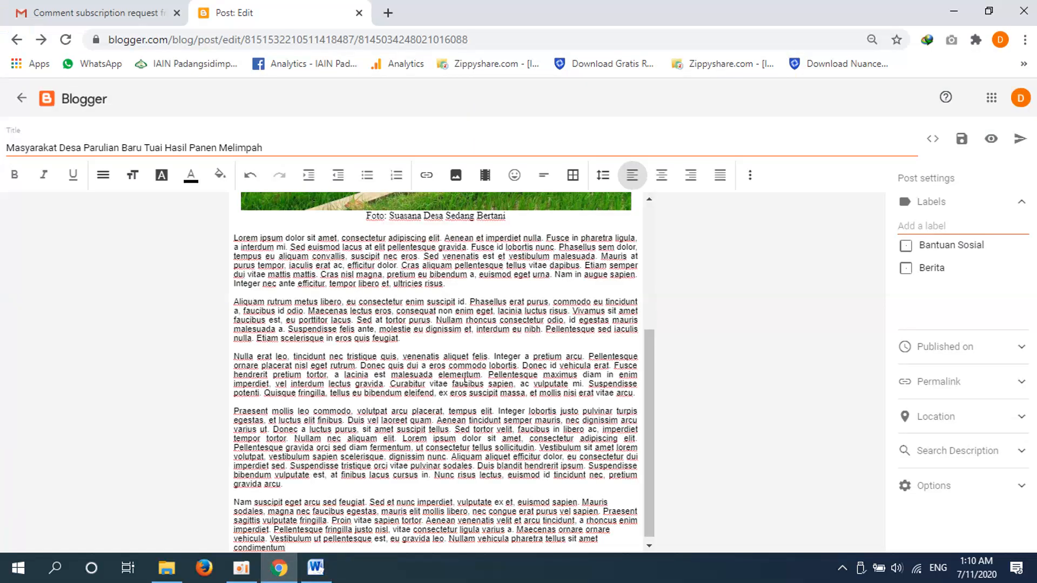
Insert the blog's existing terraced-hills image on a new line above the paragraph beginning "Praesent mollis leo commodo".
{"action": "left_click", "coordinate": [234, 415]}
{"action": "key", "text": "Return"}
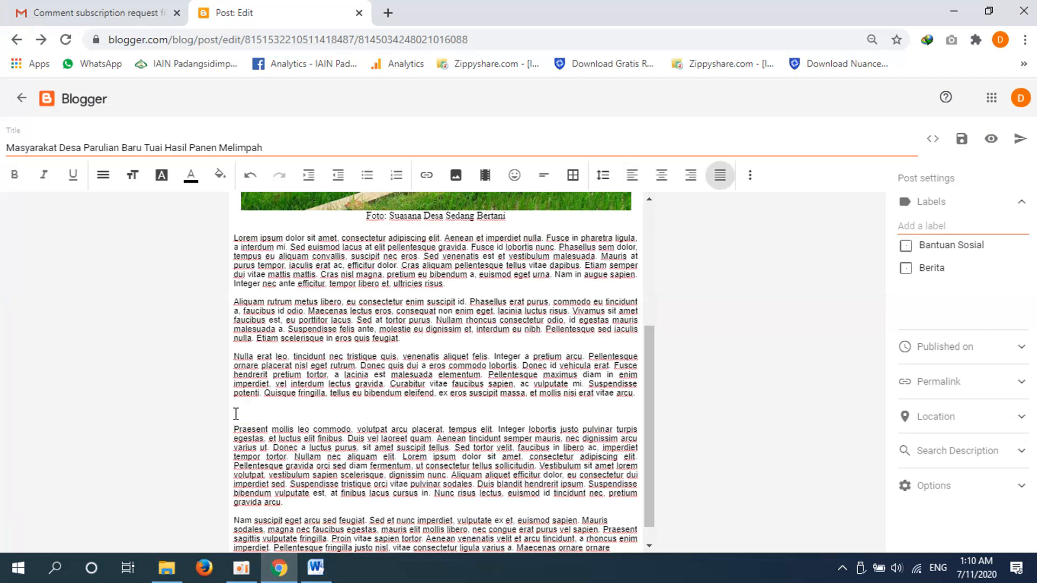
{"action": "left_click", "coordinate": [456, 175]}
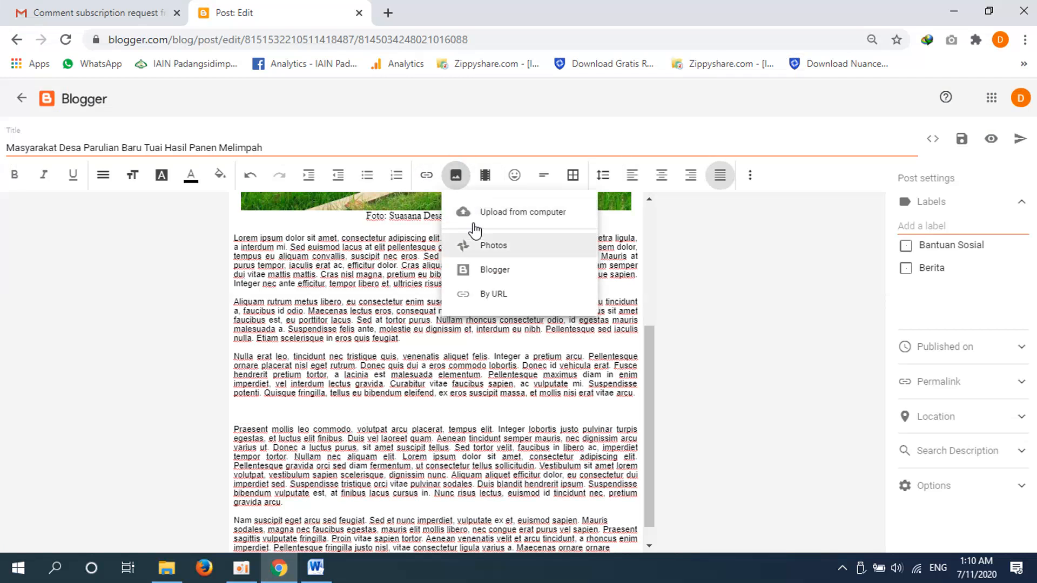
{"action": "left_click", "coordinate": [493, 273]}
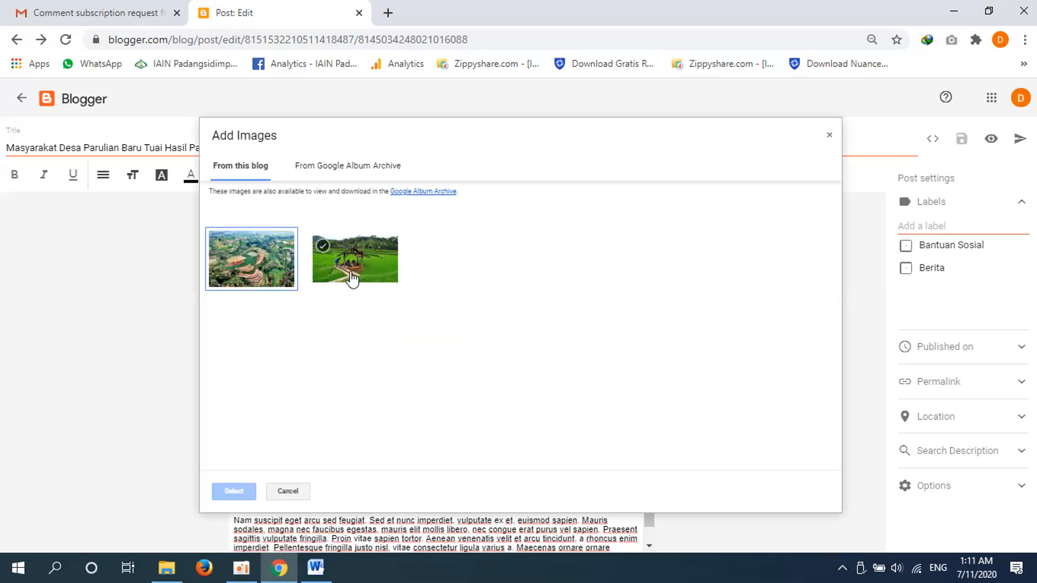
{"action": "left_click", "coordinate": [261, 273]}
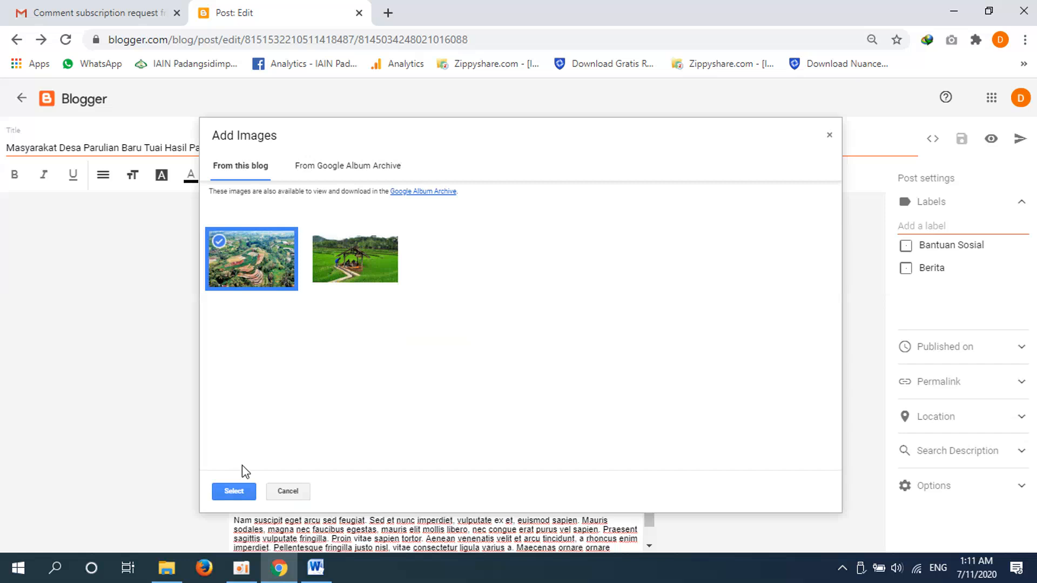
{"action": "left_click", "coordinate": [237, 491]}
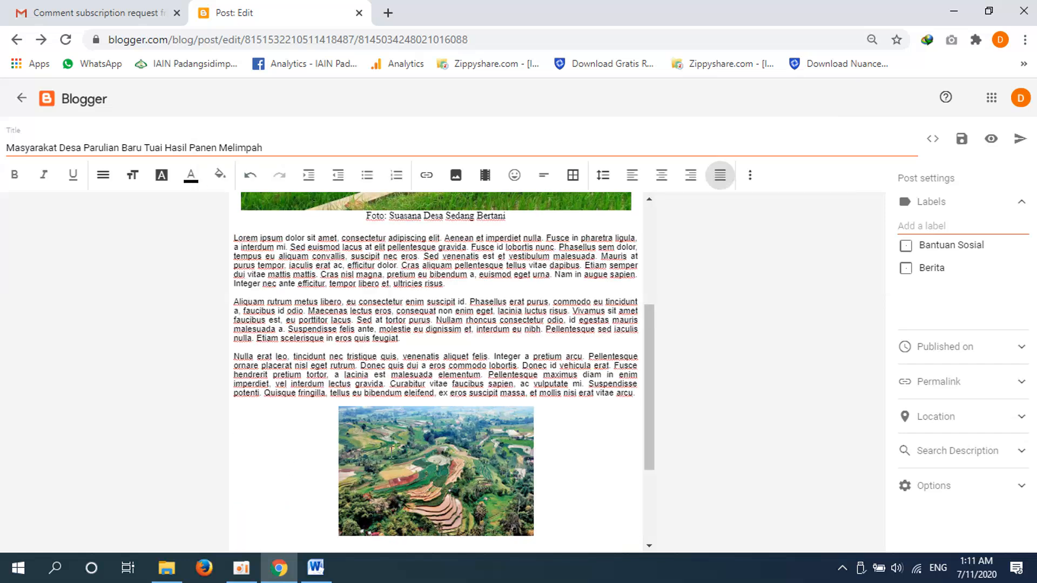
Set the size of the inserted terraced-hills image to Large.
{"action": "left_click", "coordinate": [392, 451]}
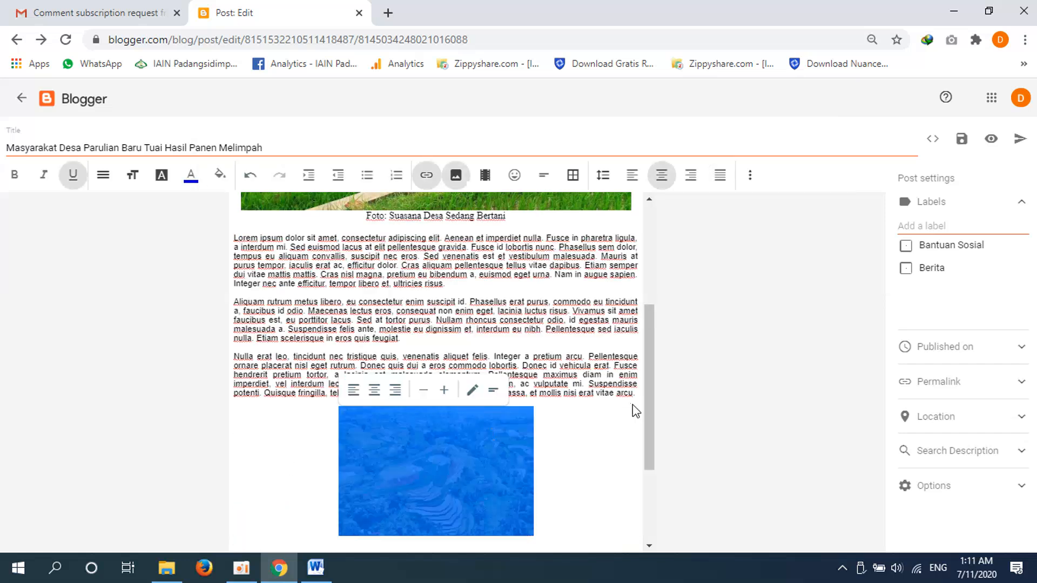
{"action": "left_click", "coordinate": [472, 391]}
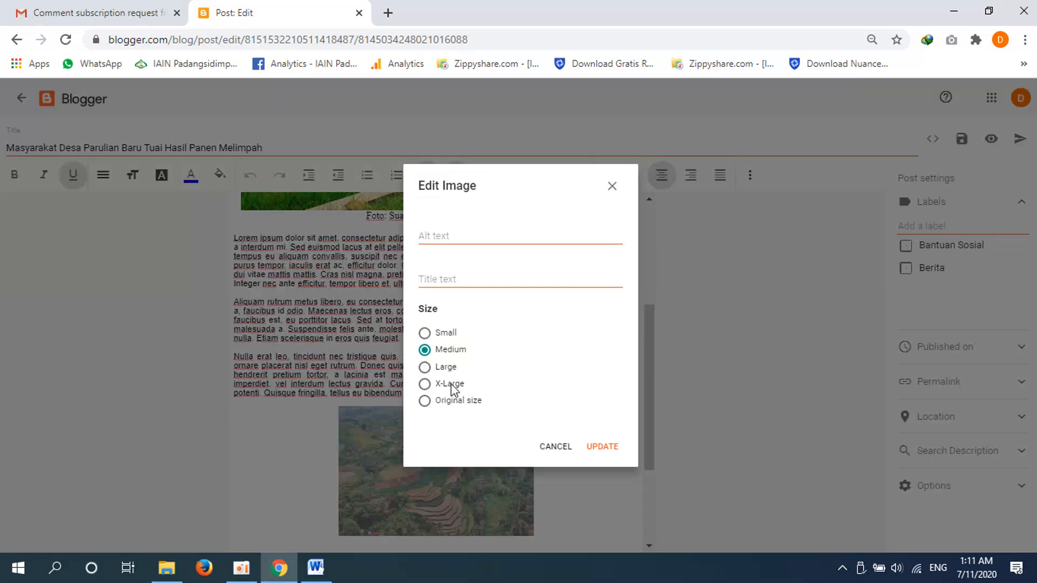
{"action": "left_click", "coordinate": [427, 367]}
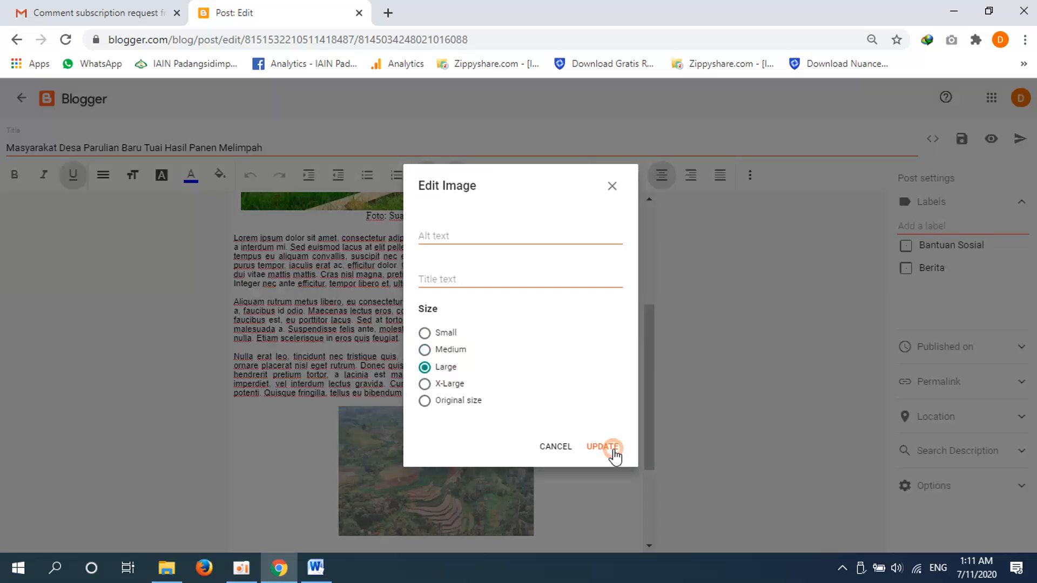
{"action": "left_click", "coordinate": [610, 449]}
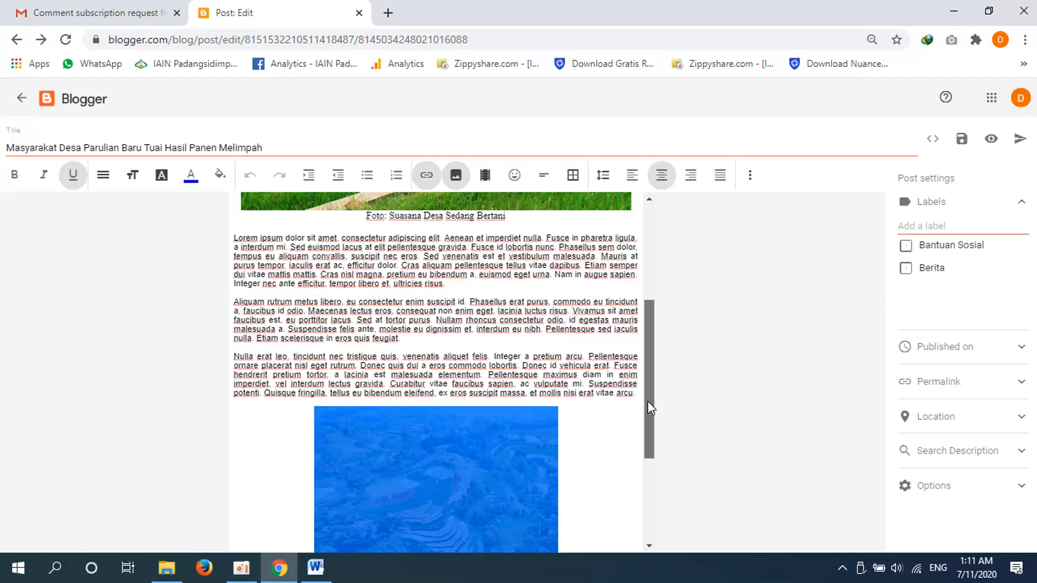
Add a caption to the terraced-hills image and replace its placeholder text with "Foto: Suasana Pedesaan".
{"action": "left_click_drag", "start_coordinate": [647, 401], "coordinate": [641, 487]}
{"action": "left_click", "coordinate": [502, 353]}
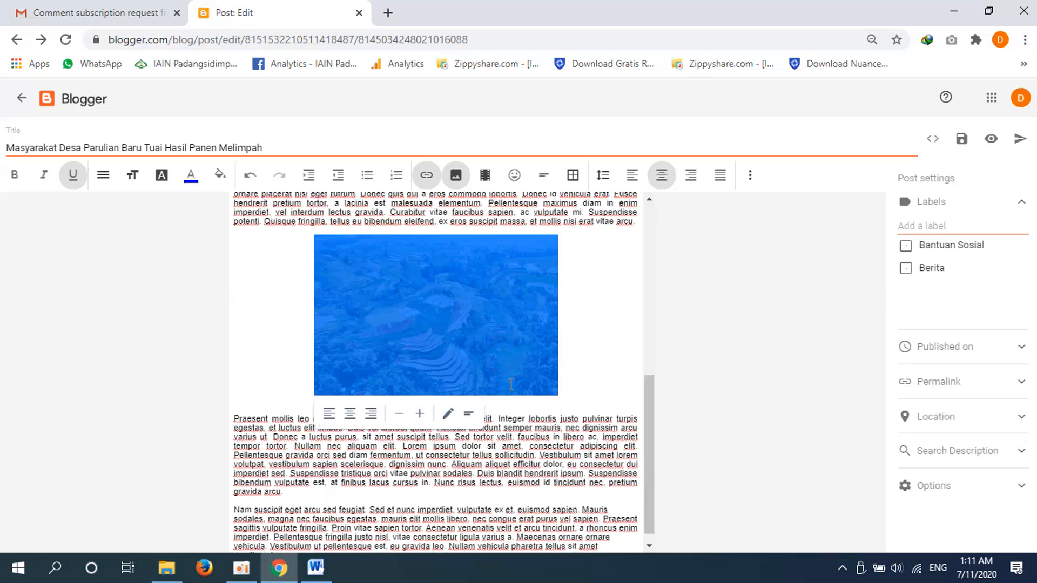
{"action": "left_click", "coordinate": [469, 412]}
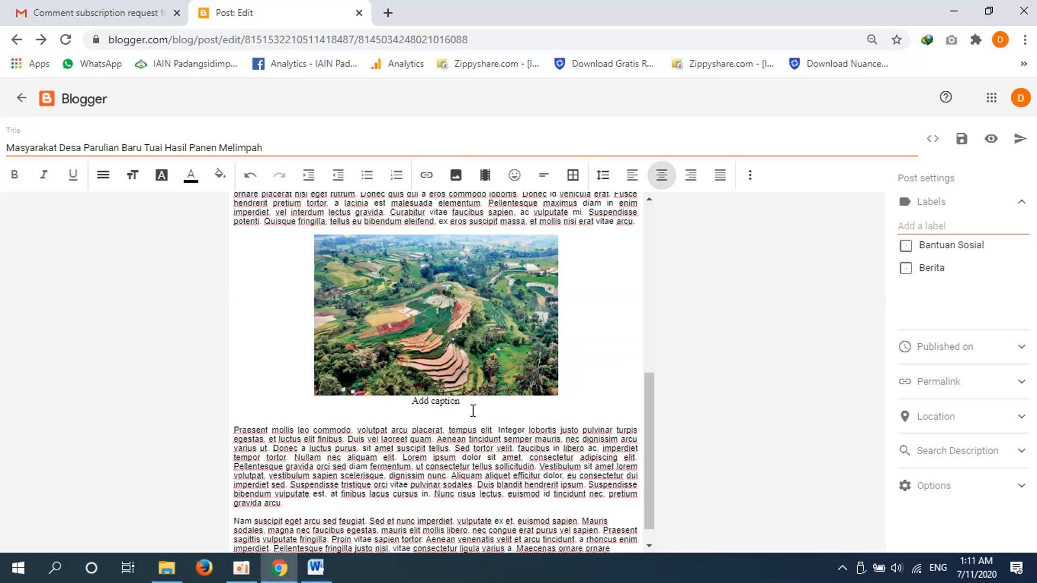
{"action": "key", "text": "Delete"}
{"action": "key", "text": "Delete"}
{"action": "key", "text": "Delete"}
{"action": "key", "text": "Delete"}
{"action": "key", "text": "Delete"}
{"action": "key", "text": "Delete"}
{"action": "key", "text": "Delete"}
{"action": "key", "text": "Delete"}
{"action": "key", "text": "Delete"}
{"action": "type", "text": "Foto"}
{"action": "type", "text": ": Suasas"}
{"action": "type", "text": "ana"}
{"action": "key", "text": "BackSpace"}
{"action": "key", "text": "BackSpace"}
{"action": "key", "text": "BackSpace"}
{"action": "key", "text": "BackSpace"}
{"action": "type", "text": "na Ped"}
{"action": "type", "text": "aan"}
{"action": "double_click", "coordinate": [514, 448]}
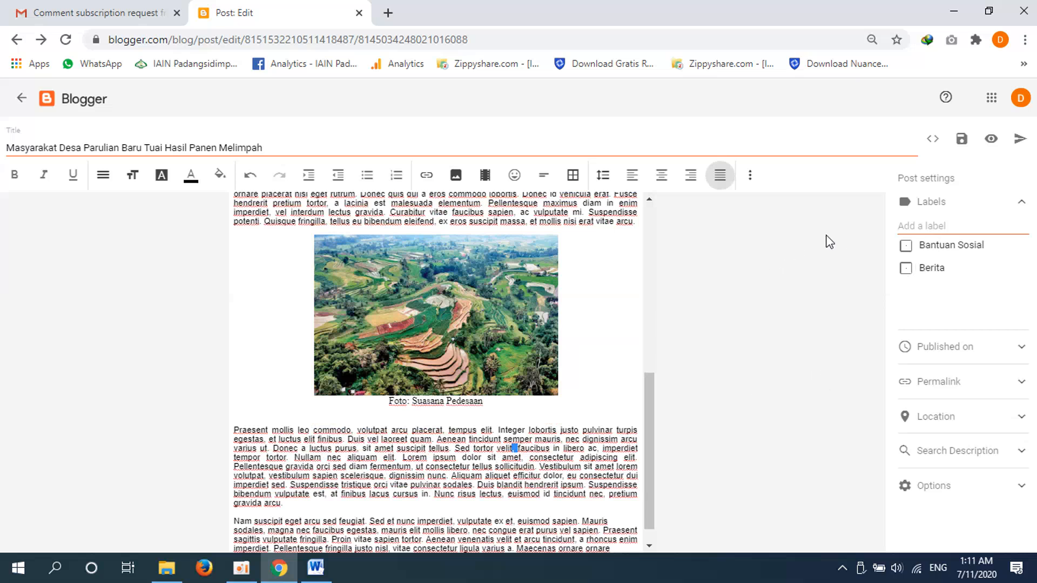
Assign the labels "Berita" and "Swasembada Pangan" to the post.
{"action": "left_click", "coordinate": [910, 226]}
{"action": "type", "text": "Ber"}
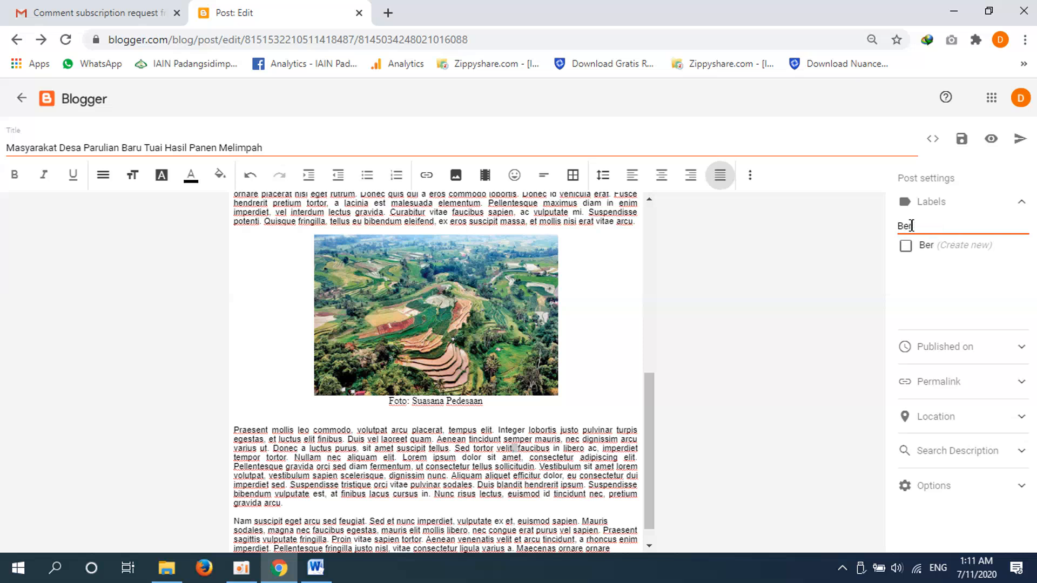
{"action": "type", "text": "ita, "}
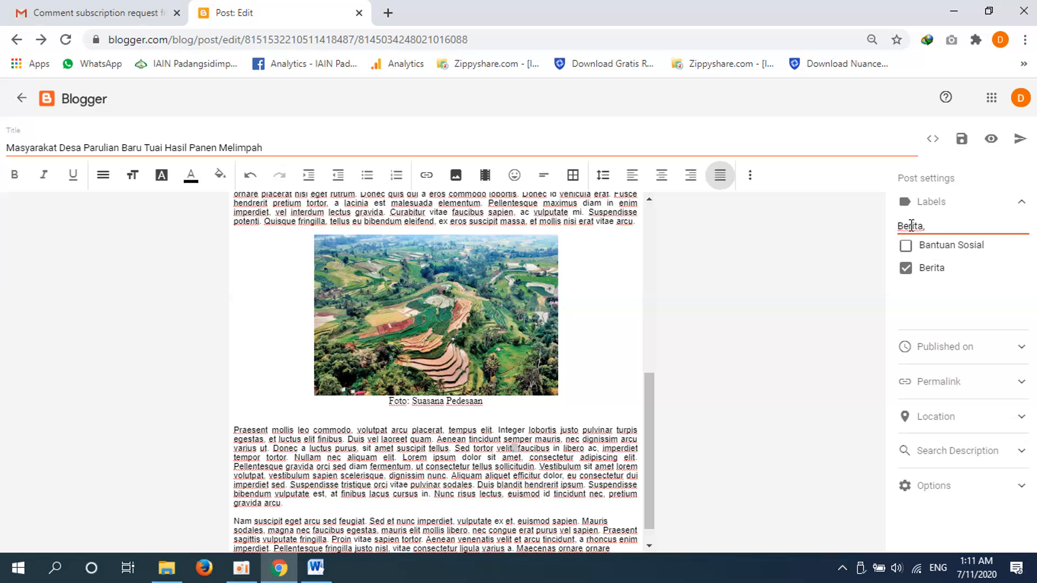
{"action": "type", "text": "Swasembada pan"}
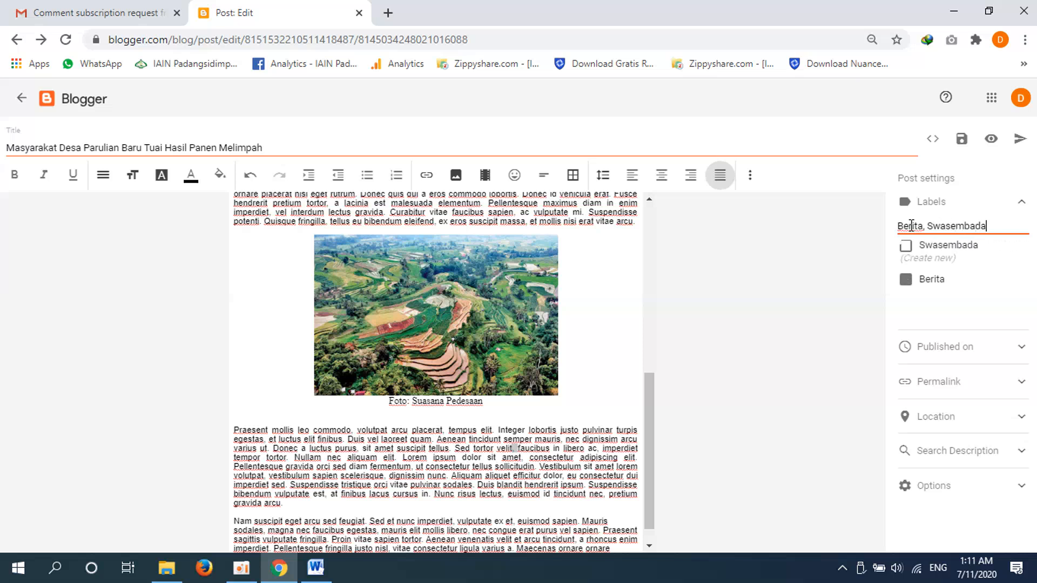
{"action": "key", "text": "BackSpace"}
{"action": "key", "text": "BackSpace"}
{"action": "key", "text": "BackSpace"}
{"action": "type", "text": "Pangan,"}
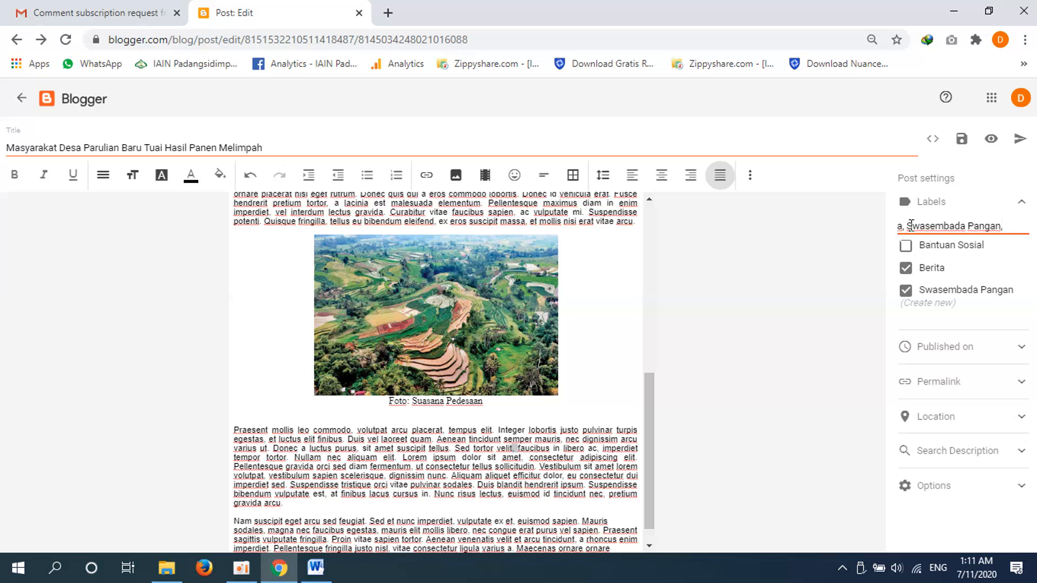
{"action": "left_click", "coordinate": [860, 295]}
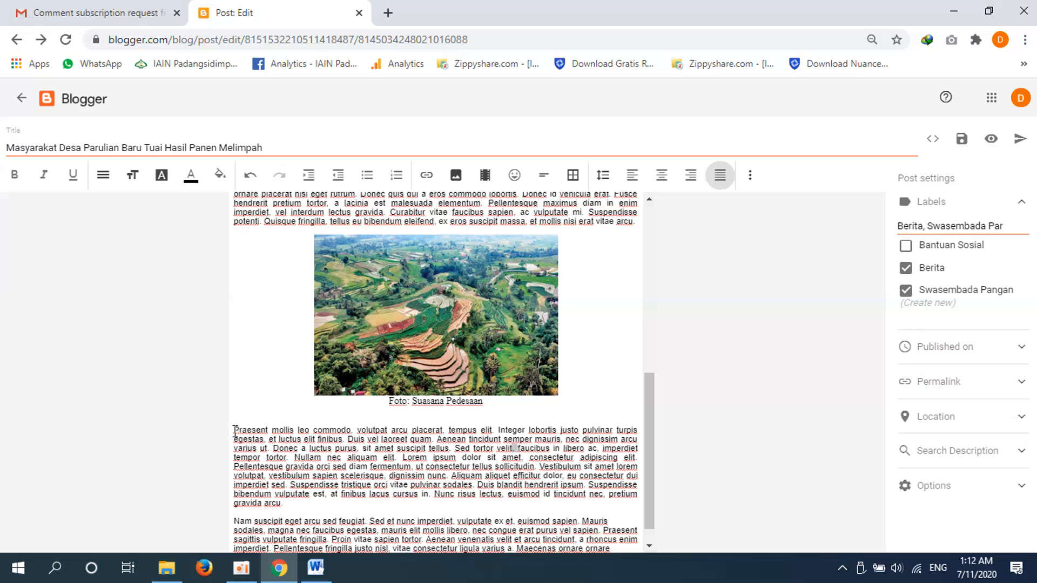
Copy the opening sentences of the "Praesent mollis leo commodo" paragraph into the post's search description.
{"action": "left_click_drag", "start_coordinate": [234, 431], "coordinate": [291, 468]}
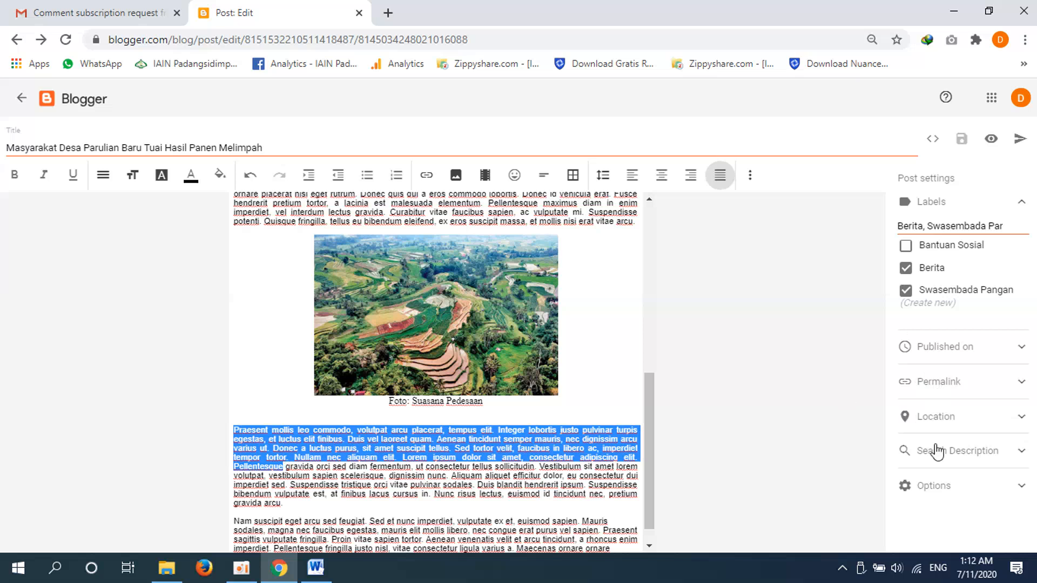
{"action": "left_click", "coordinate": [942, 460]}
{"action": "left_click", "coordinate": [926, 373]}
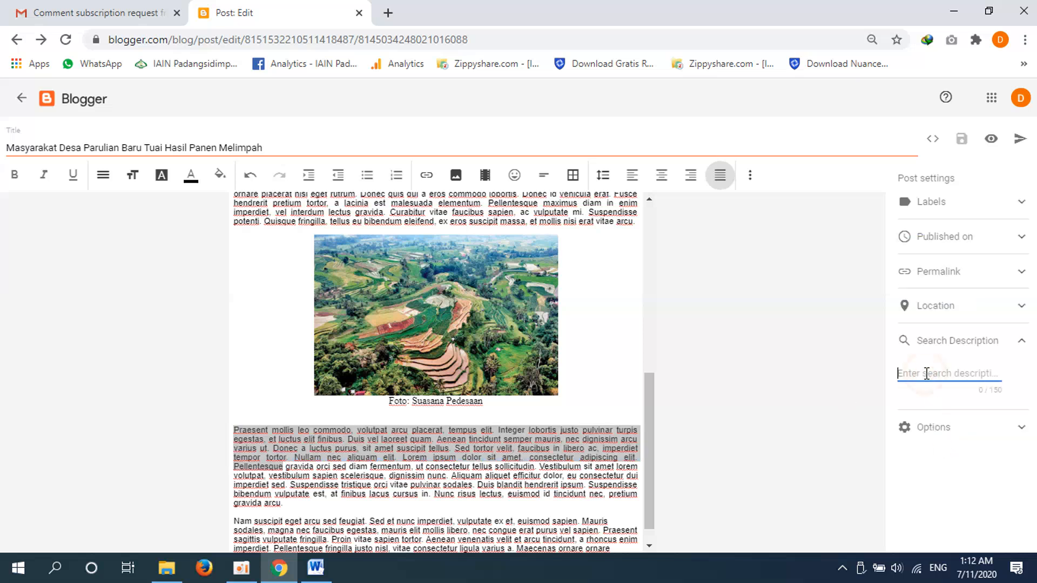
{"action": "type", "text": "Praesent mollis leo commodo, volutpat arcu placerat, tempus elit. Integer lobortis justo pulvinar turpis egestas, et luctus elit finibus. Duis vel lao"}
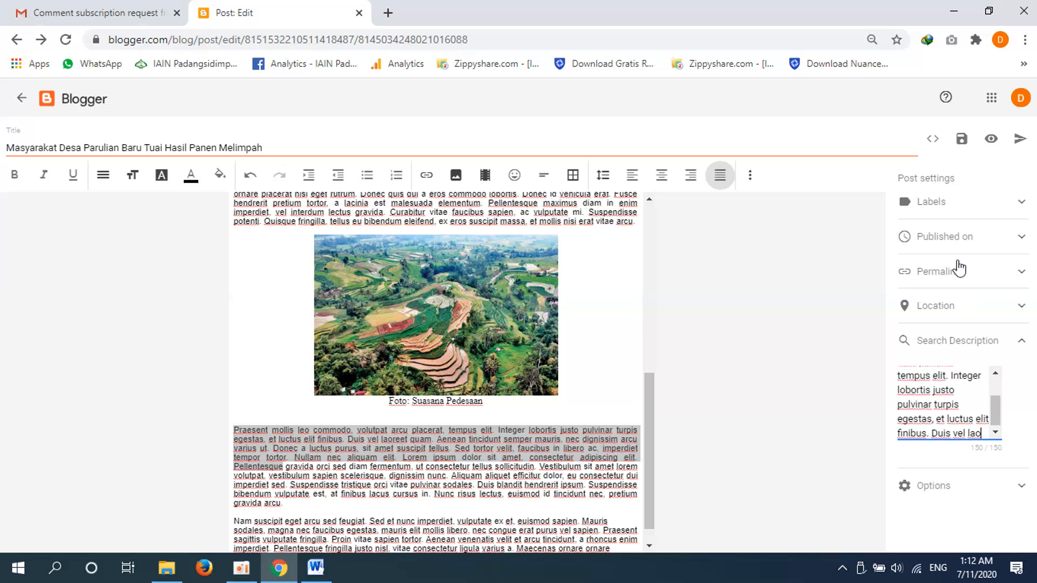
Preview the harvest post through to its end, close the preview and publish the post to the blog.
{"action": "left_click", "coordinate": [991, 140]}
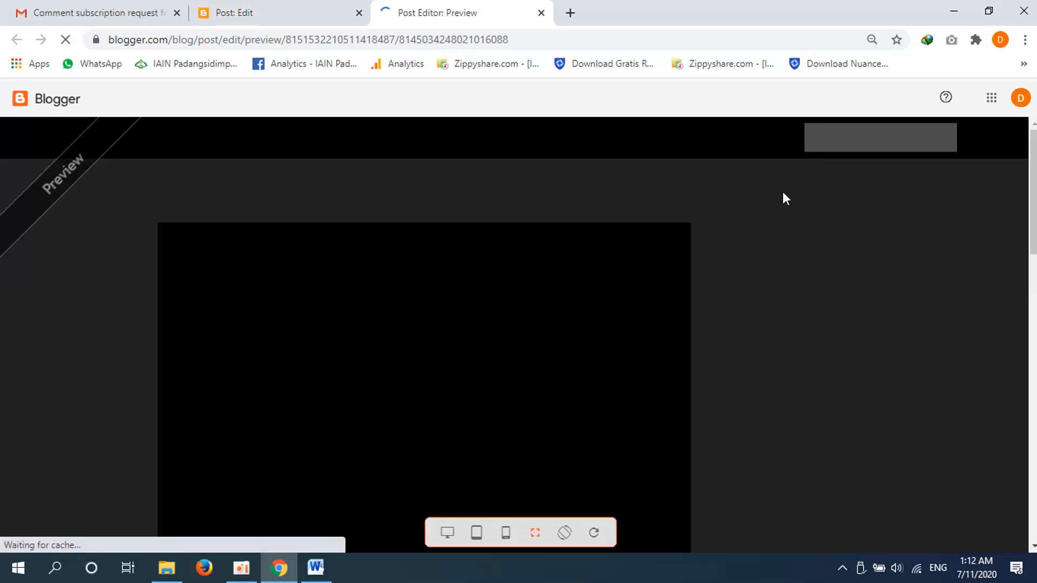
{"action": "left_click_drag", "start_coordinate": [1032, 154], "coordinate": [1032, 440]}
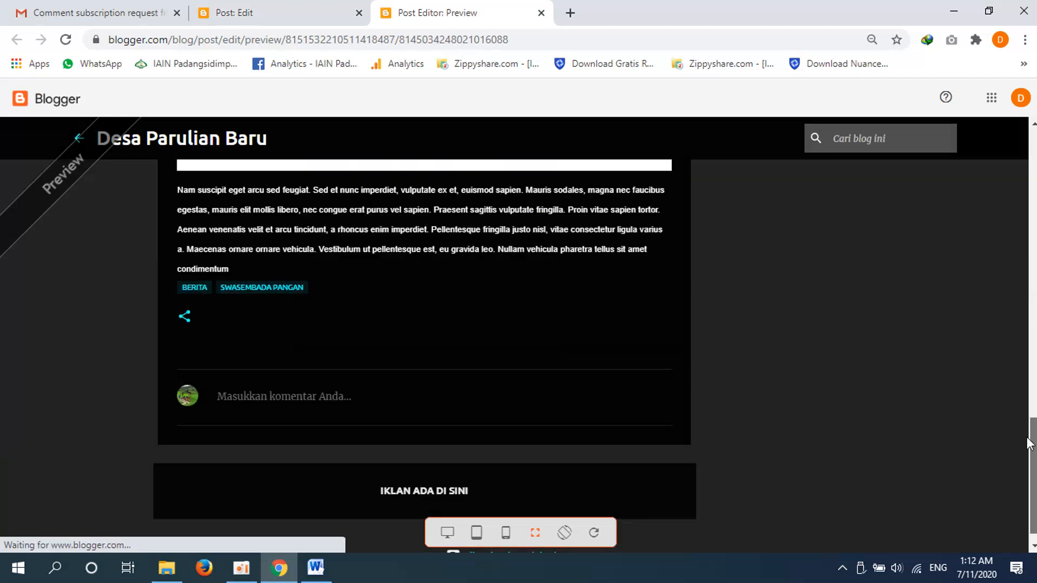
{"action": "left_click", "coordinate": [541, 12]}
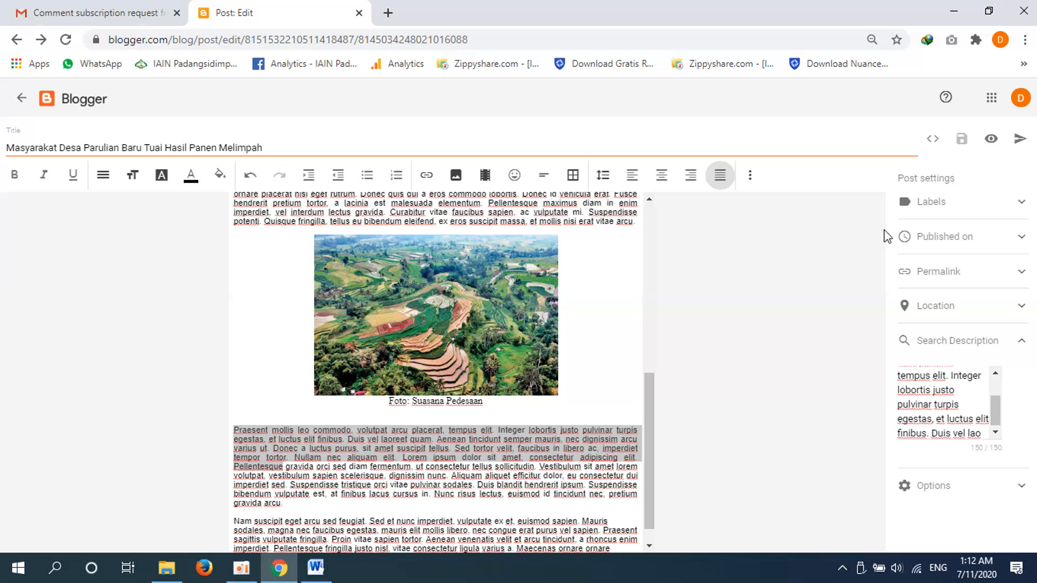
{"action": "left_click", "coordinate": [1020, 140]}
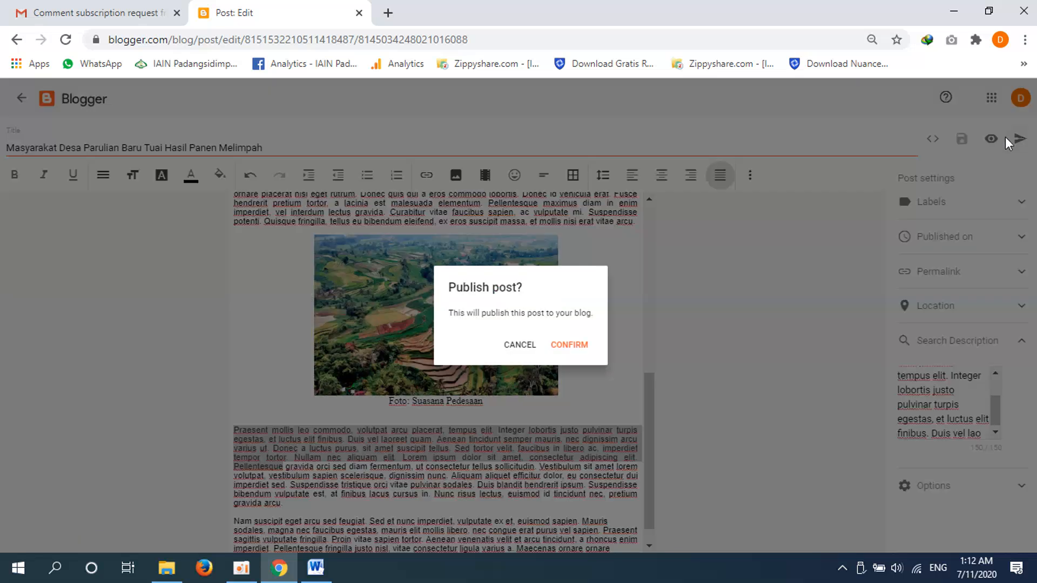
{"action": "left_click", "coordinate": [575, 344]}
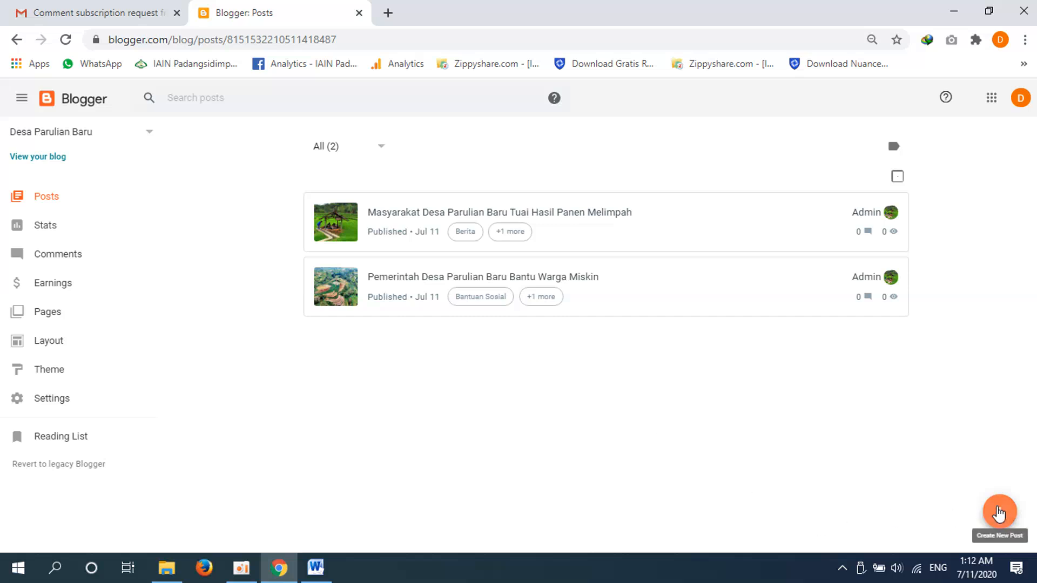
Create a new post titled "Kepdes Perintahkan Masyarakat Siaga Covid 19".
{"action": "left_click", "coordinate": [998, 513]}
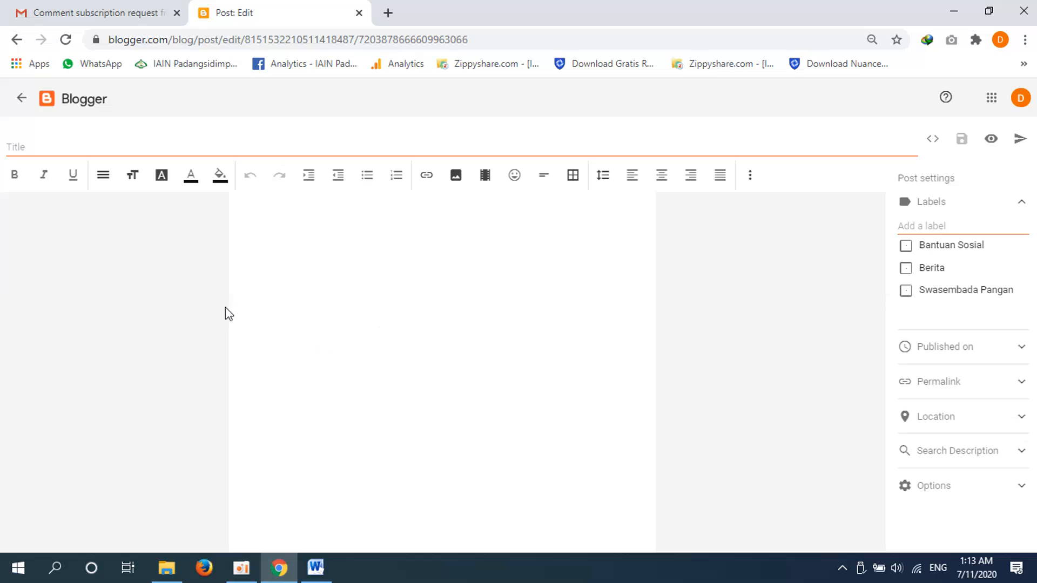
{"action": "left_click", "coordinate": [137, 143]}
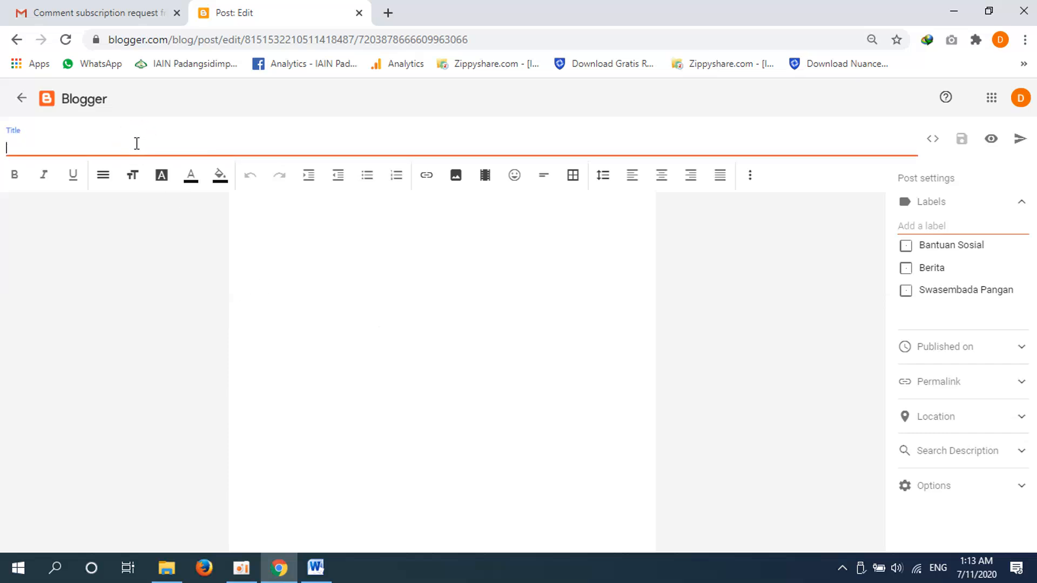
{"action": "type", "text": "Kepdes Perintahkan"}
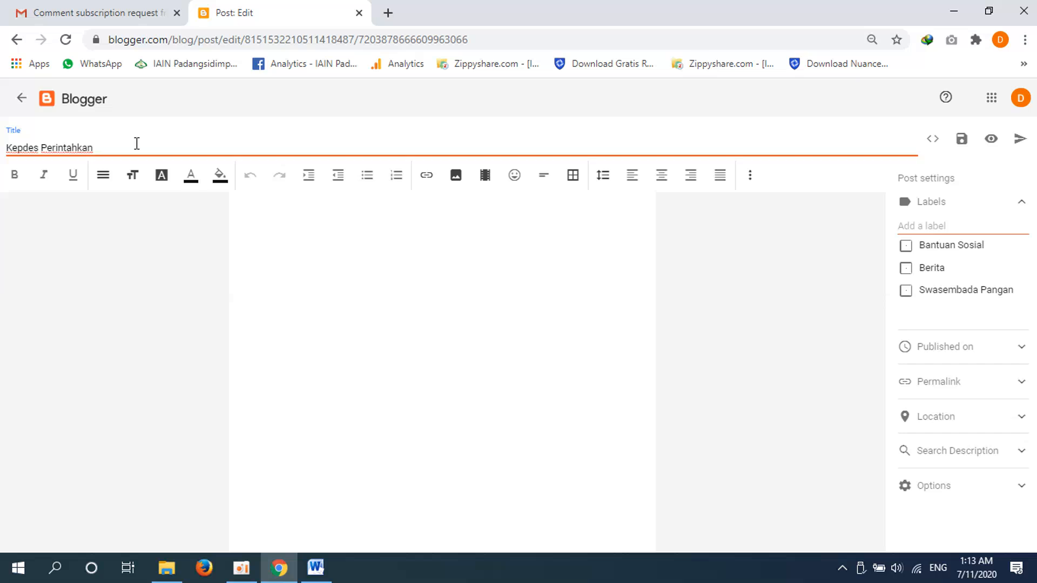
{"action": "type", "text": "Masyarakat Siaga Covid "}
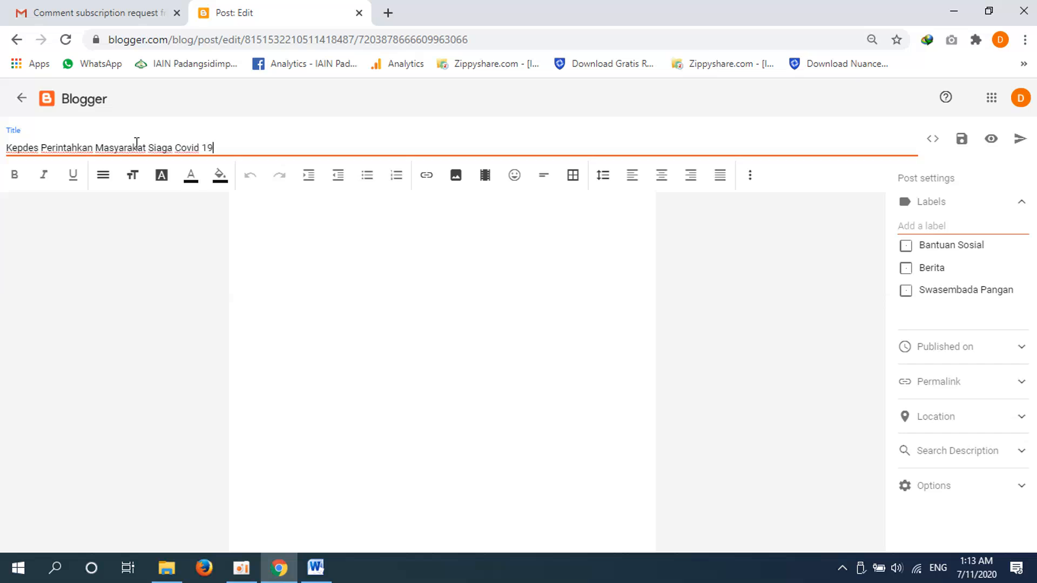
{"action": "type", "text": "19"}
Upload Image 3.jpg from the Videos folder and insert it into the empty post body.
{"action": "left_click", "coordinate": [264, 196]}
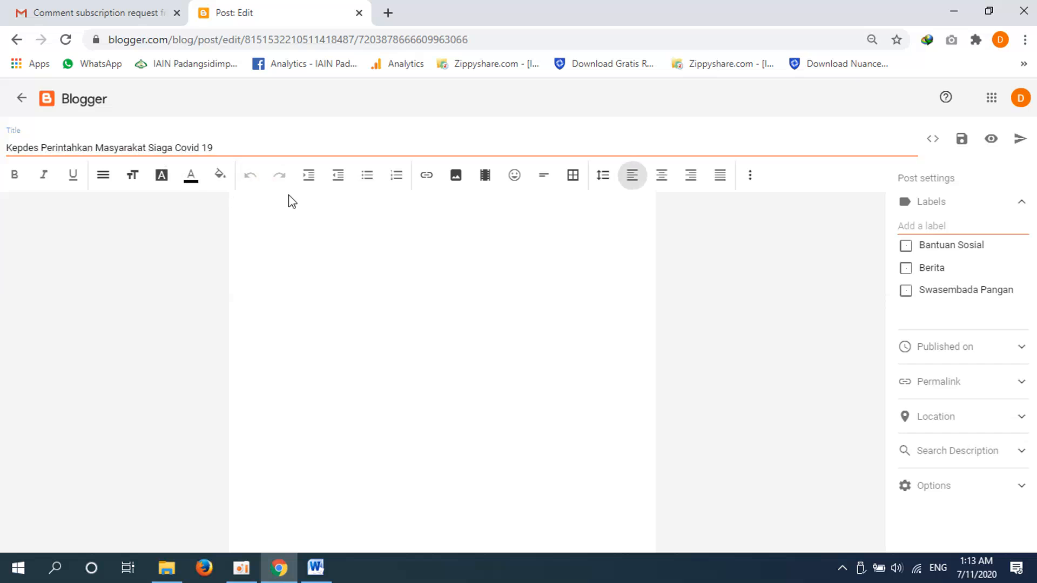
{"action": "left_click", "coordinate": [456, 176]}
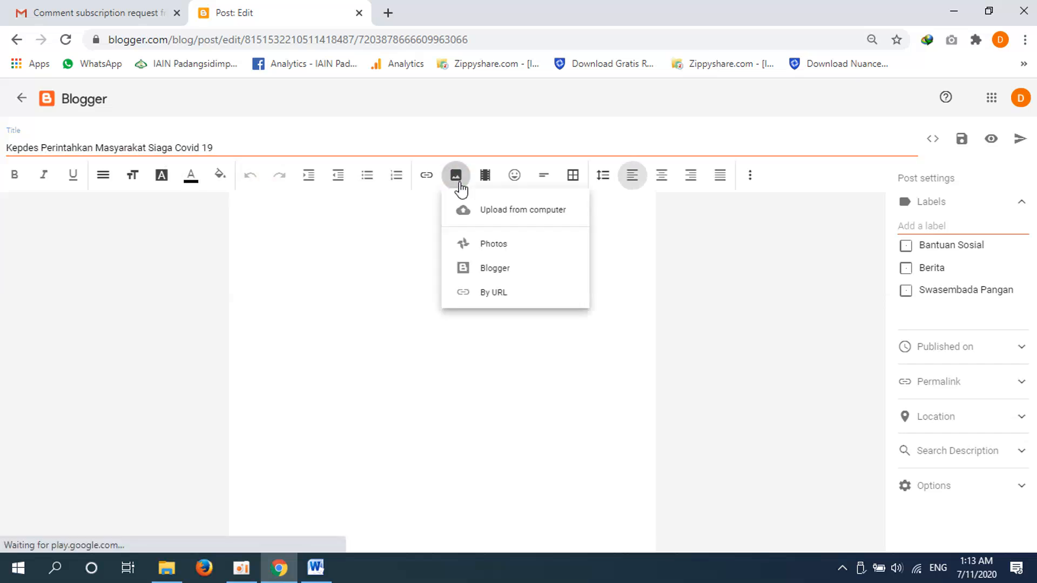
{"action": "left_click", "coordinate": [466, 219]}
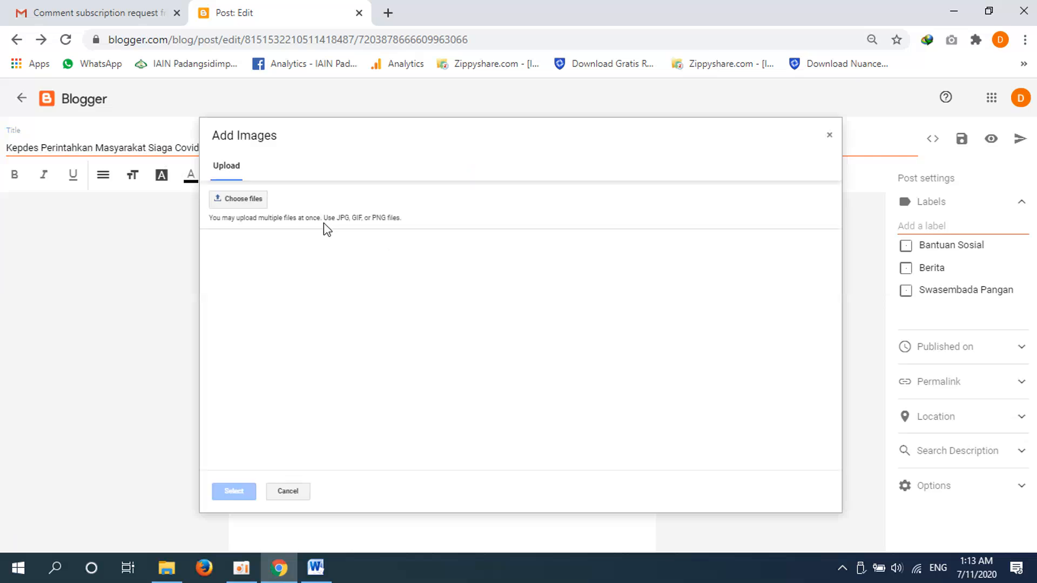
{"action": "left_click", "coordinate": [242, 201]}
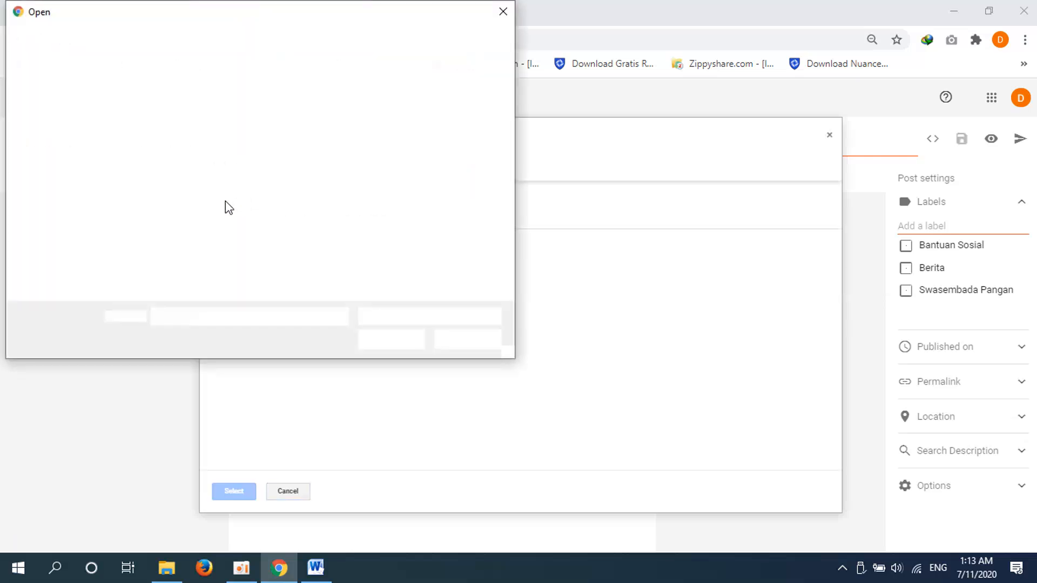
{"action": "left_click", "coordinate": [184, 261]}
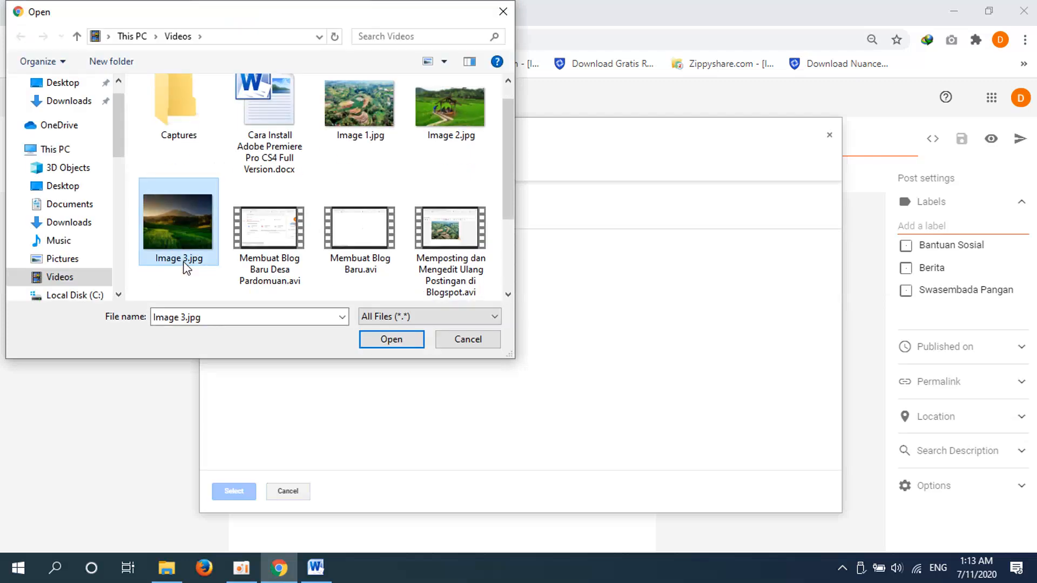
{"action": "left_click", "coordinate": [401, 339]}
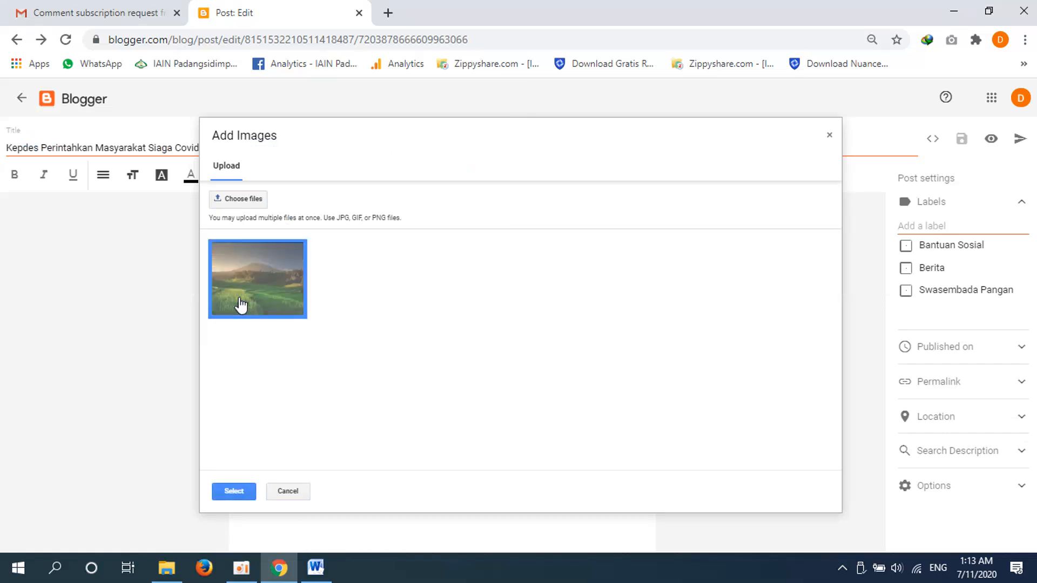
{"action": "left_click", "coordinate": [237, 490]}
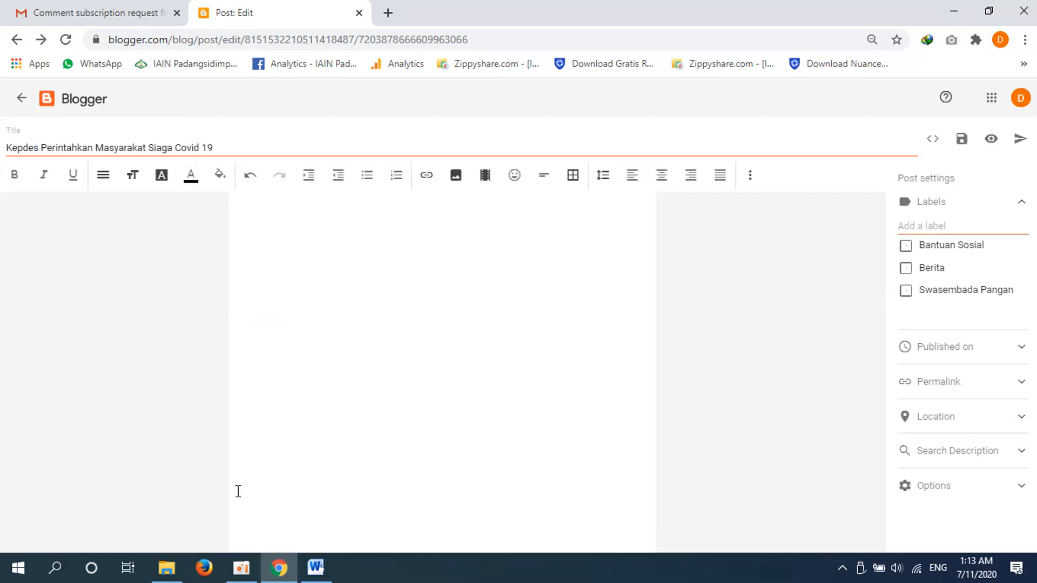
Set the inserted landscape image's size to X-Large.
{"action": "left_click", "coordinate": [495, 282]}
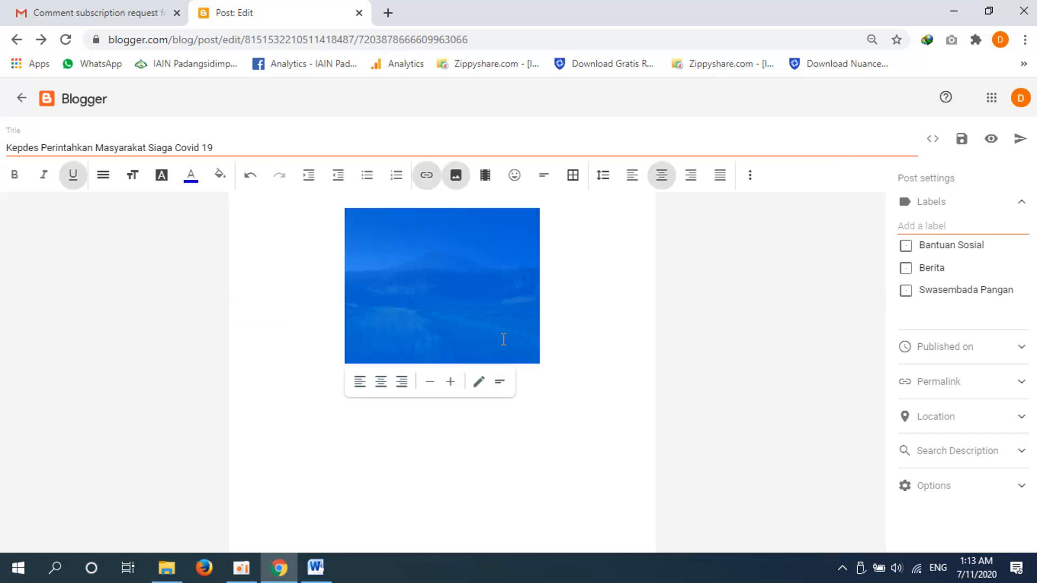
{"action": "left_click", "coordinate": [478, 382]}
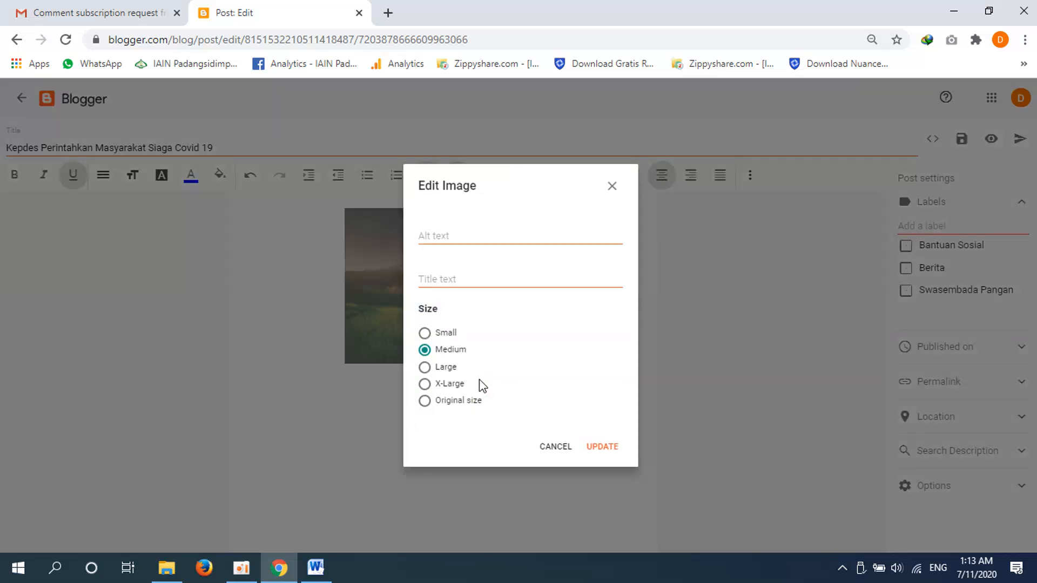
{"action": "left_click", "coordinate": [425, 384]}
{"action": "left_click", "coordinate": [601, 447]}
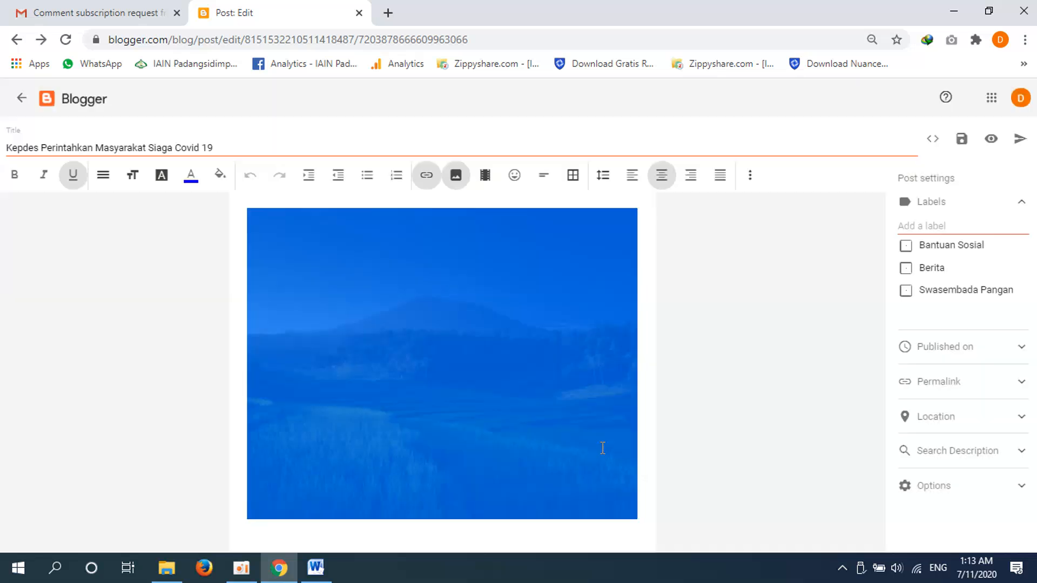
Left-align the line below the image and paste the selected article text there from the Word document.
{"action": "left_click", "coordinate": [643, 468]}
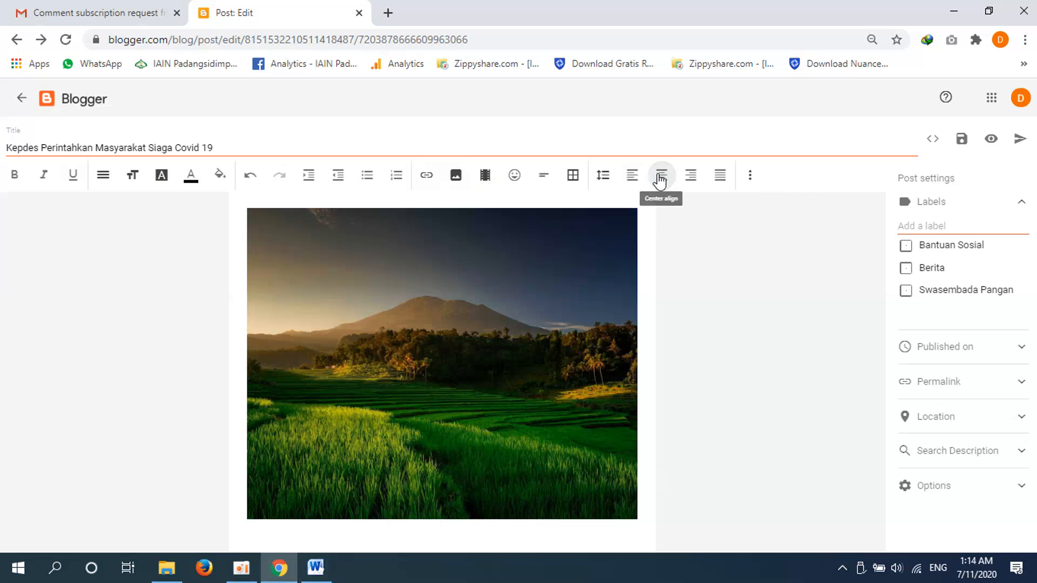
{"action": "left_click", "coordinate": [632, 174]}
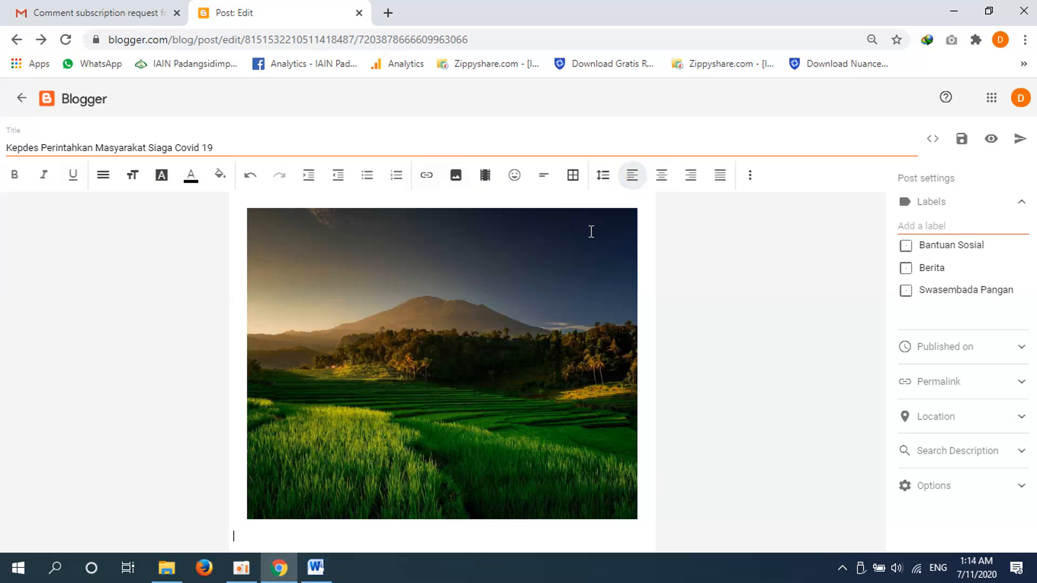
{"action": "left_click", "coordinate": [316, 567]}
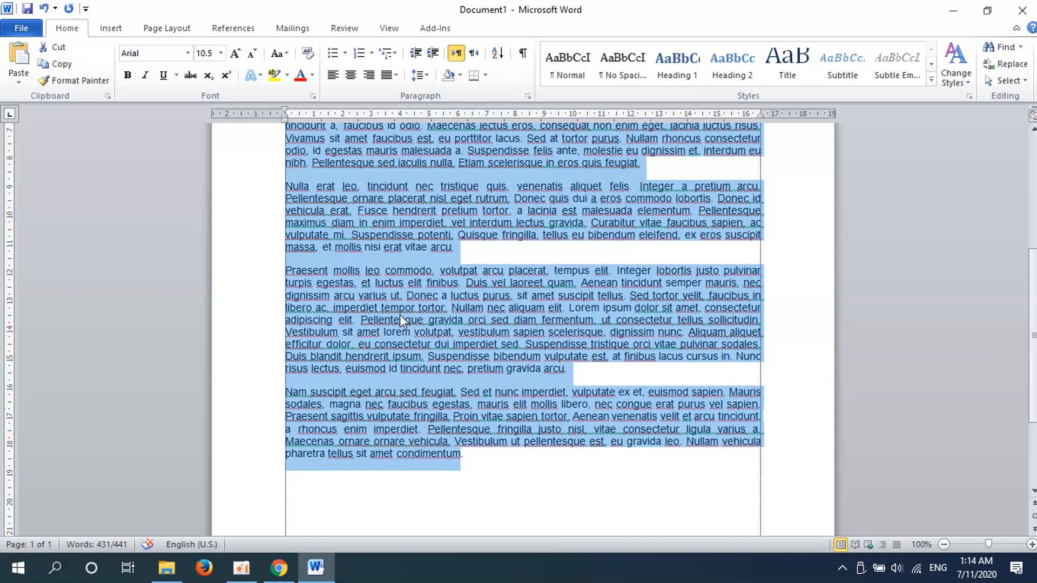
{"action": "right_click", "coordinate": [400, 315]}
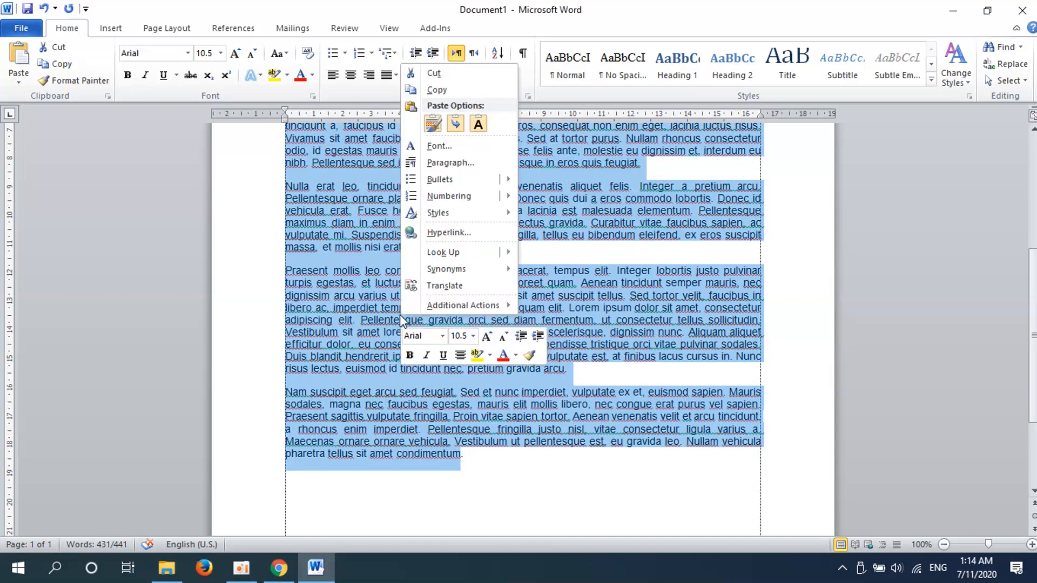
{"action": "left_click", "coordinate": [439, 90]}
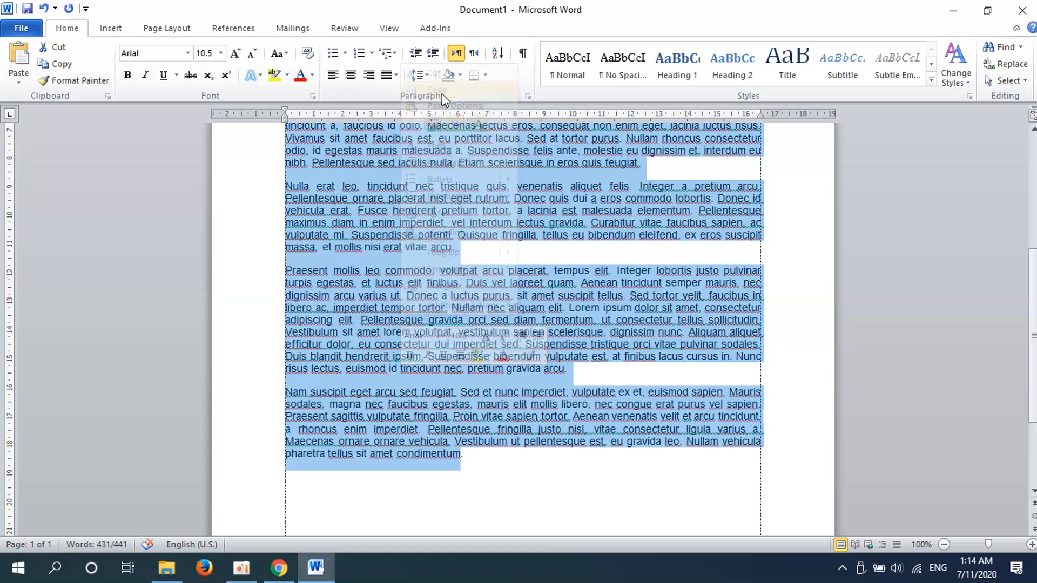
{"action": "left_click", "coordinate": [278, 568]}
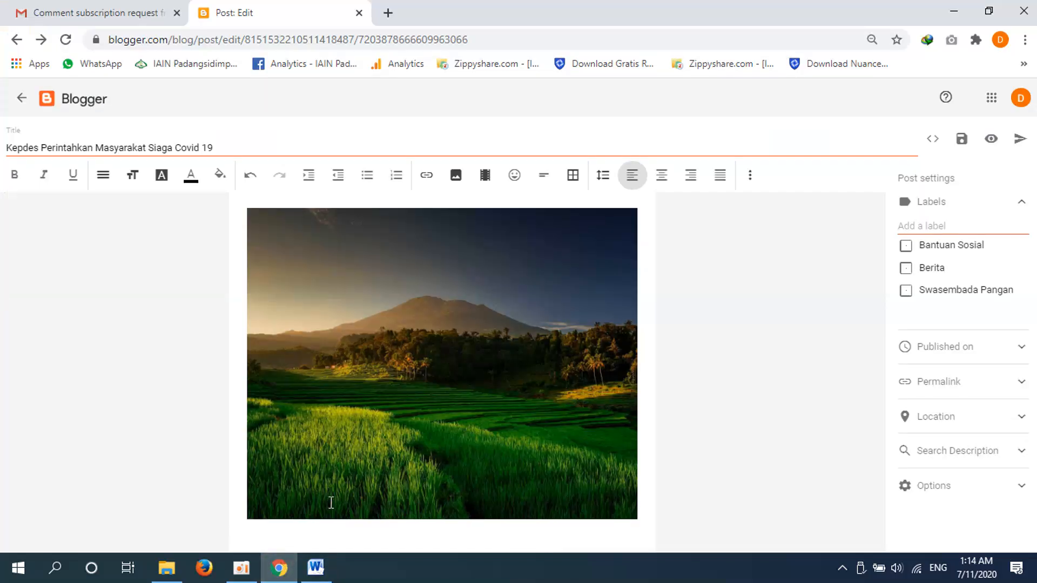
{"action": "key", "text": "ctrl+v"}
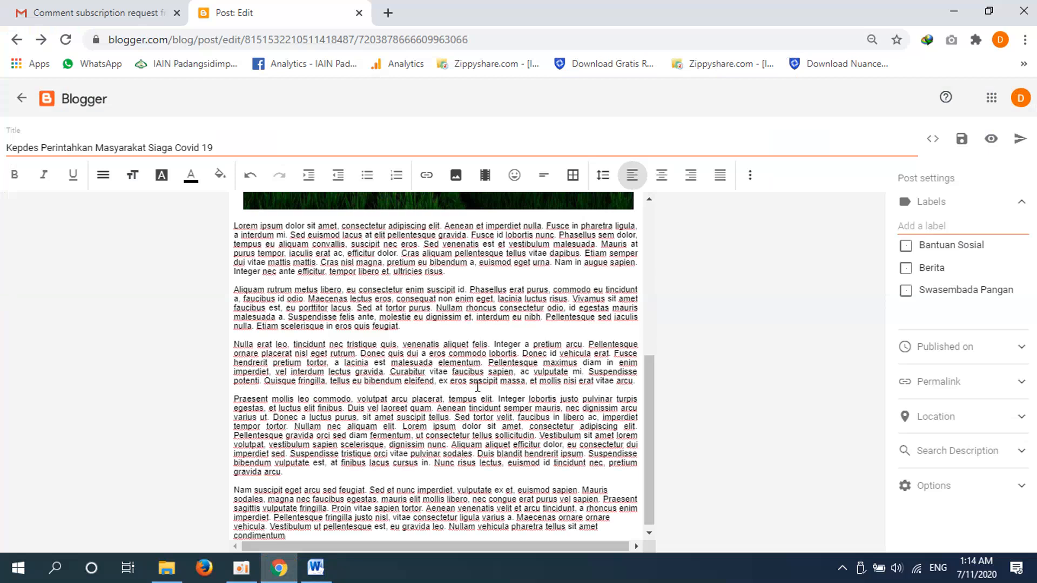
Assign the existing label "Berita" and a new label "Siaga Covid 19" to the post.
{"action": "left_click", "coordinate": [916, 225]}
{"action": "type", "text": "Berita"}
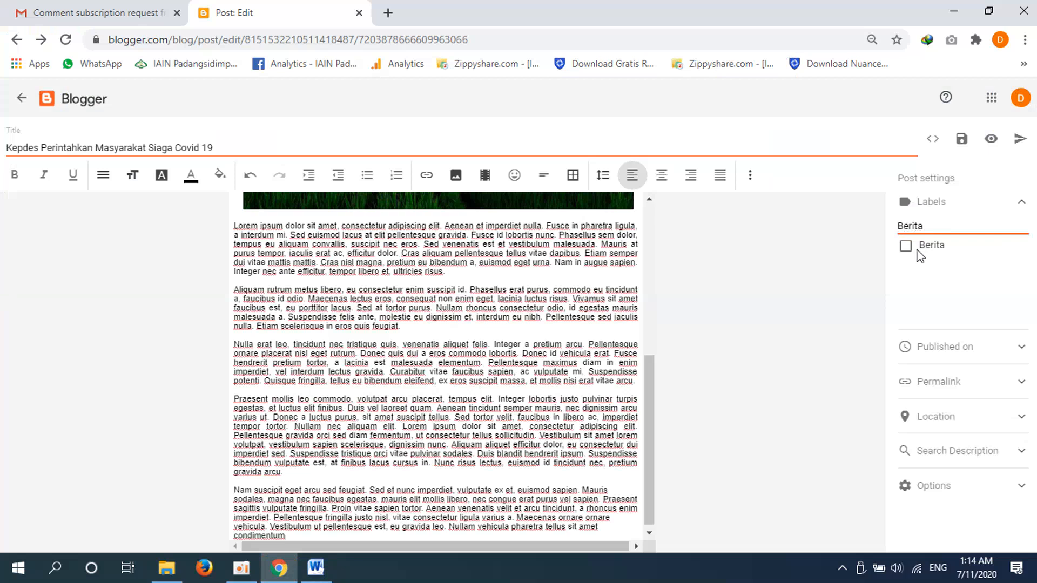
{"action": "left_click", "coordinate": [918, 250]}
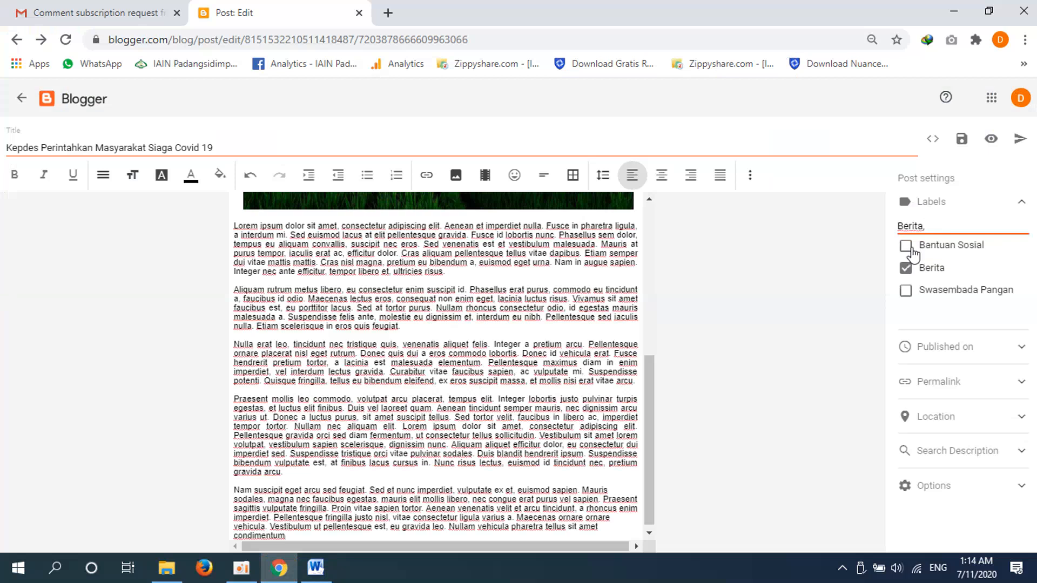
{"action": "type", "text": "Si"}
{"action": "key", "text": "BackSpace"}
{"action": "key", "text": "BackSpace"}
{"action": "type", "text": "Si"}
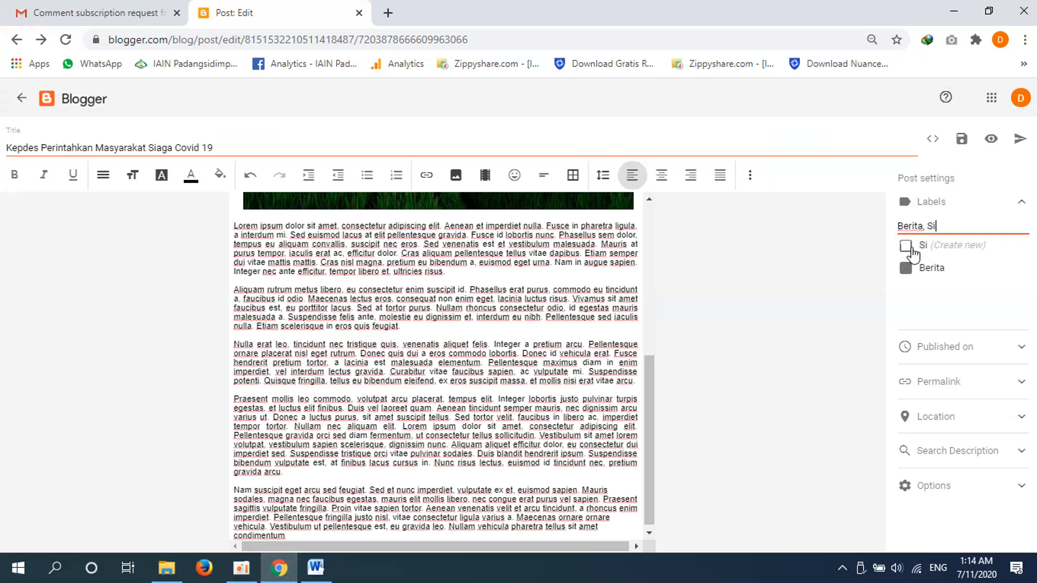
{"action": "type", "text": "aga Cov"}
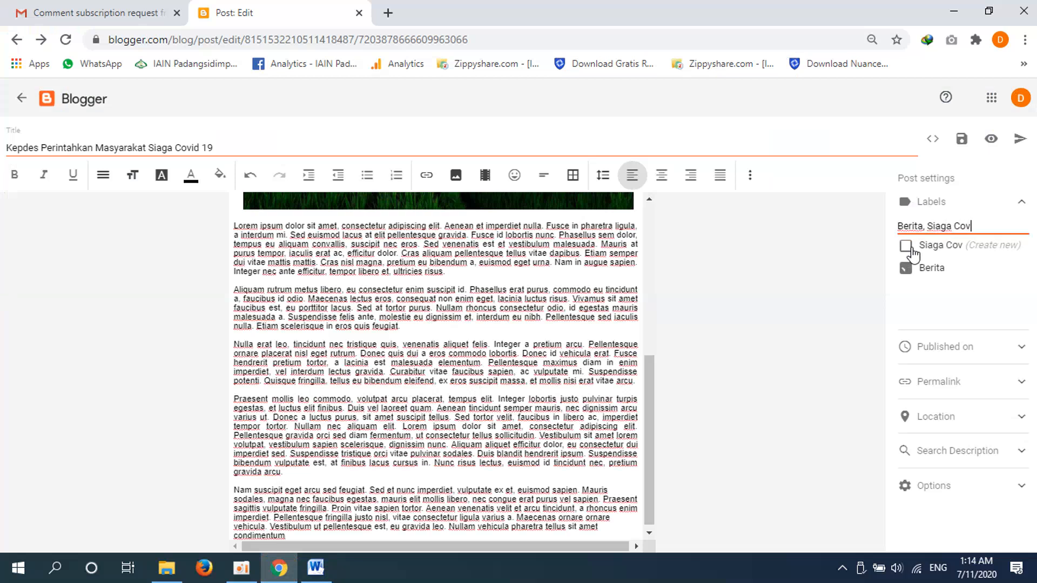
{"action": "type", "text": "id 19"}
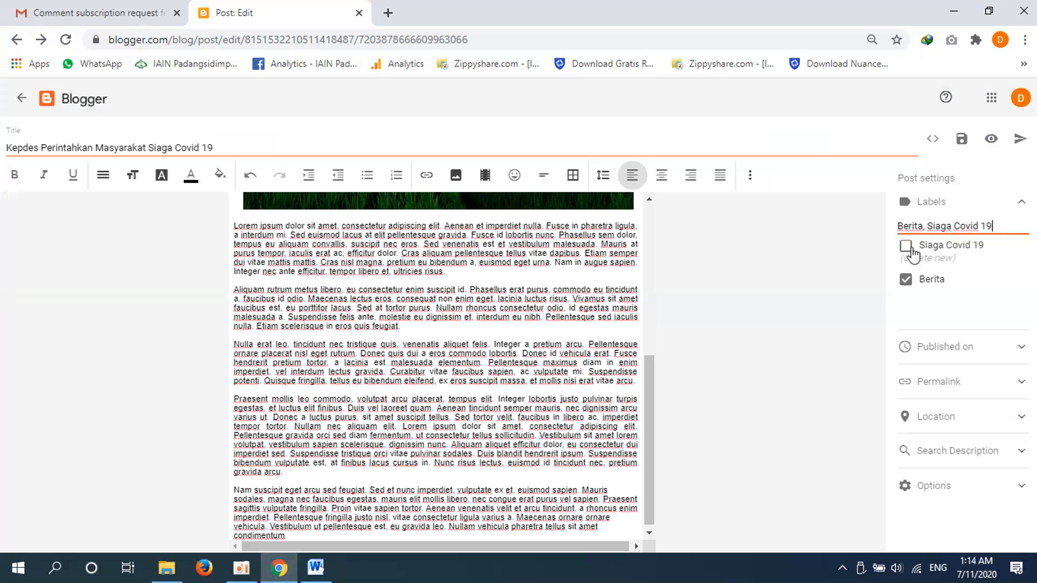
{"action": "left_click", "coordinate": [912, 250]}
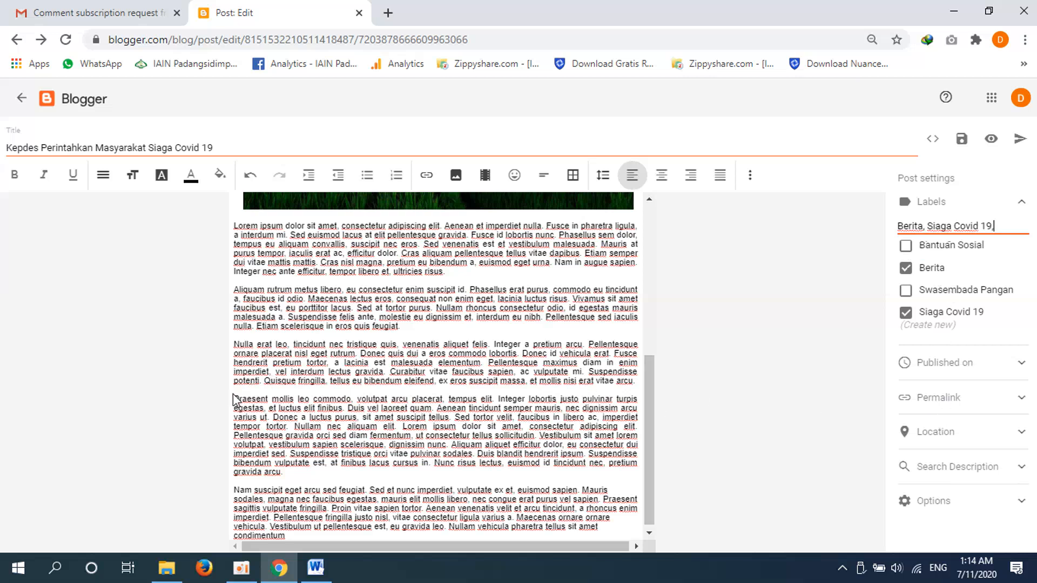
Copy the "Praesent mollis leo commodo" paragraph's opening sentences, through "tempor tortor", into the post's search description.
{"action": "left_click_drag", "start_coordinate": [233, 399], "coordinate": [293, 426]}
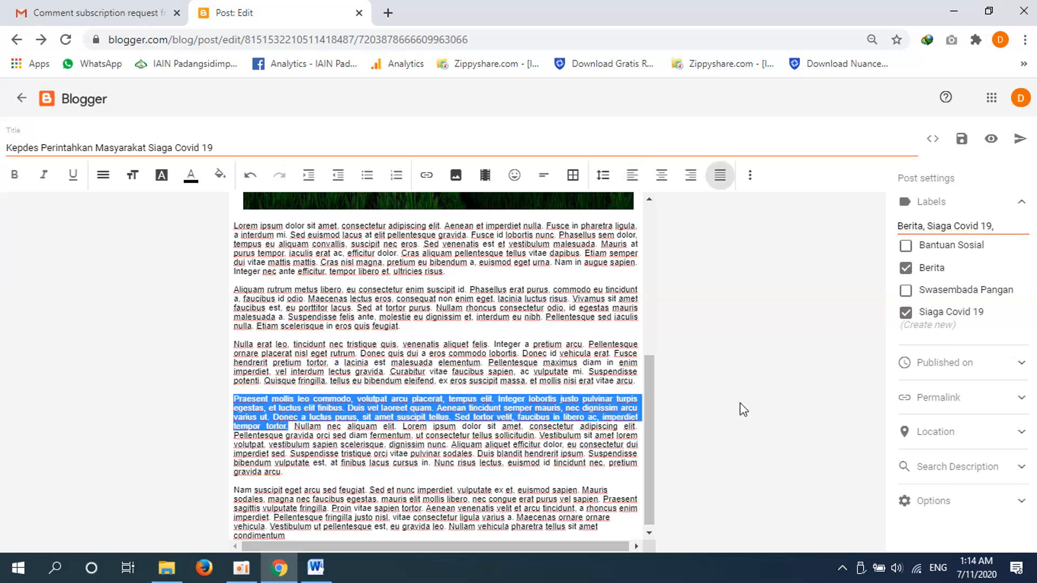
{"action": "left_click", "coordinate": [928, 479]}
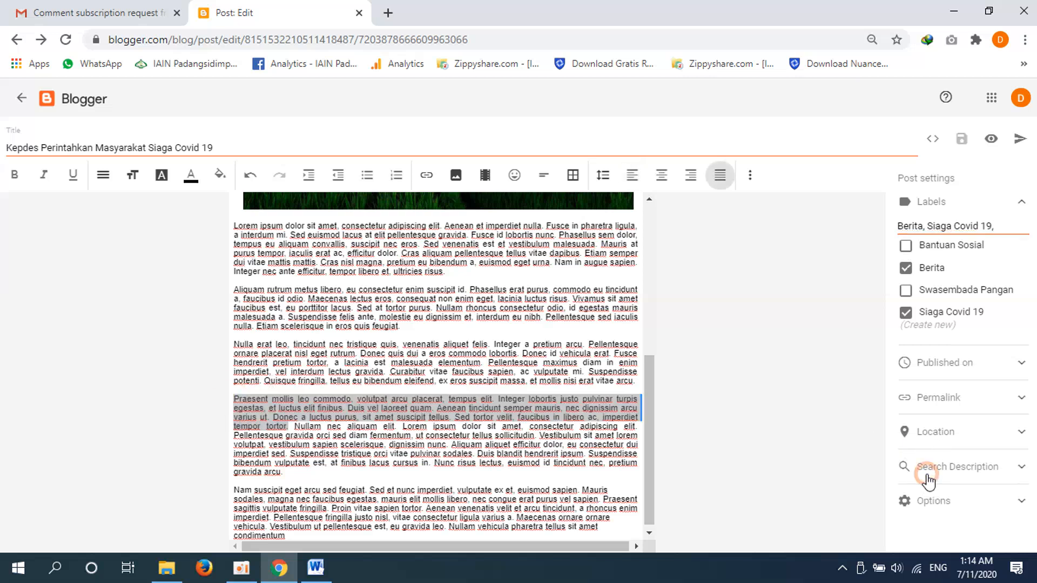
{"action": "left_click", "coordinate": [918, 372]}
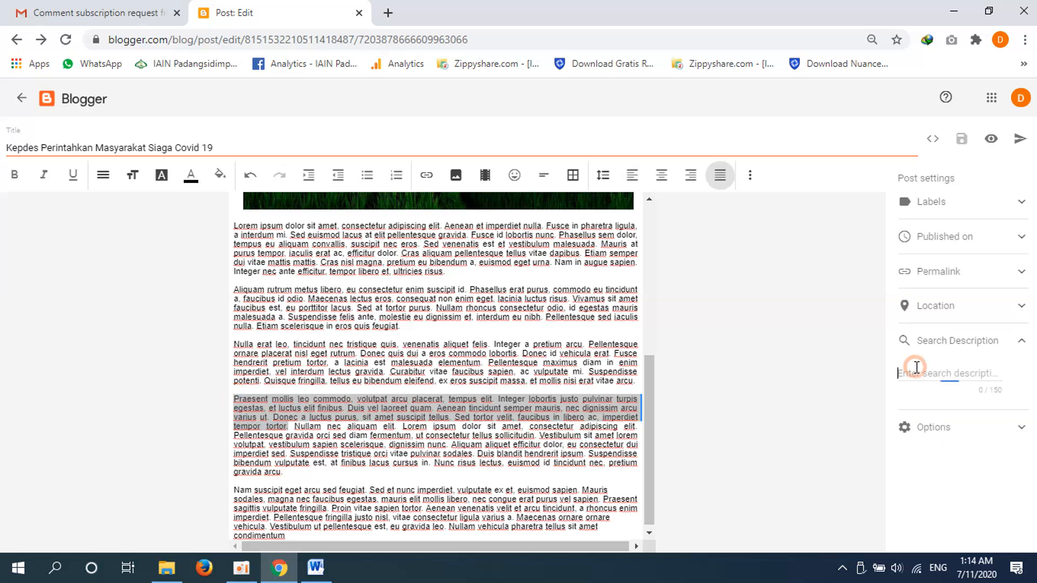
{"action": "key", "text": "ctrl+v"}
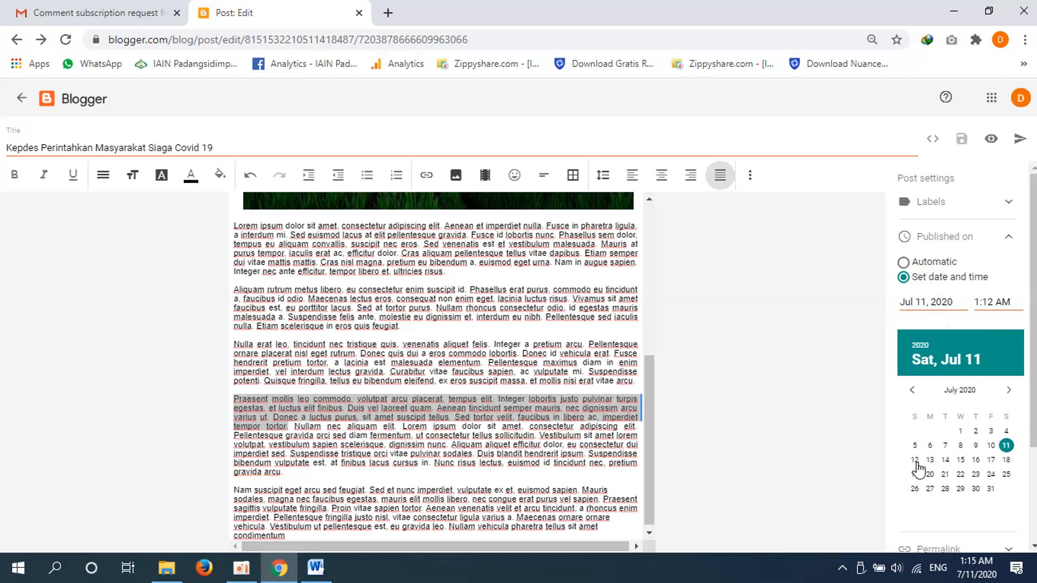
Schedule the post's publication for Jul 12, 2020 at 12:00 PM.
{"action": "left_click", "coordinate": [915, 462]}
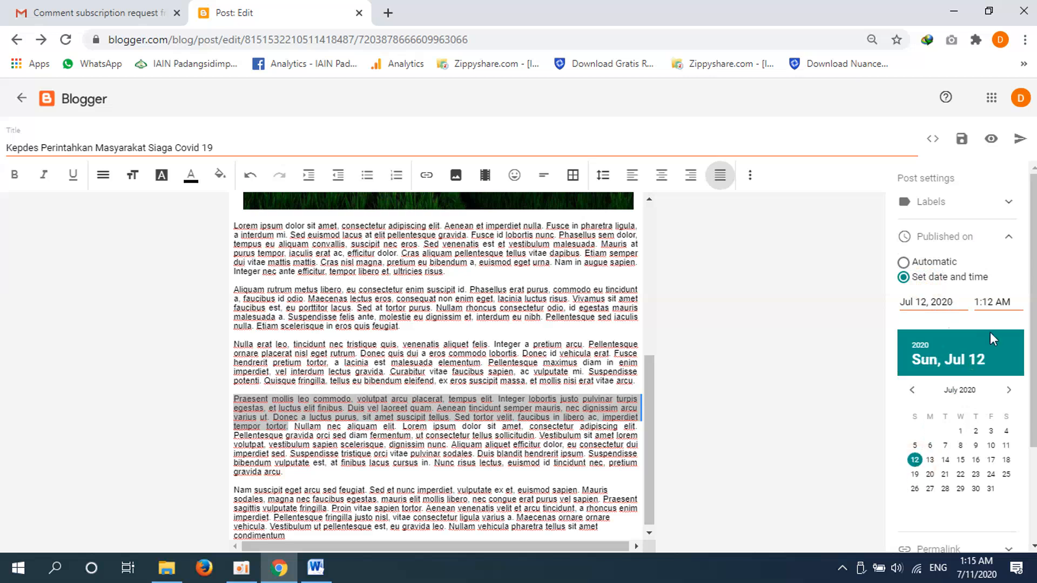
{"action": "left_click", "coordinate": [980, 306]}
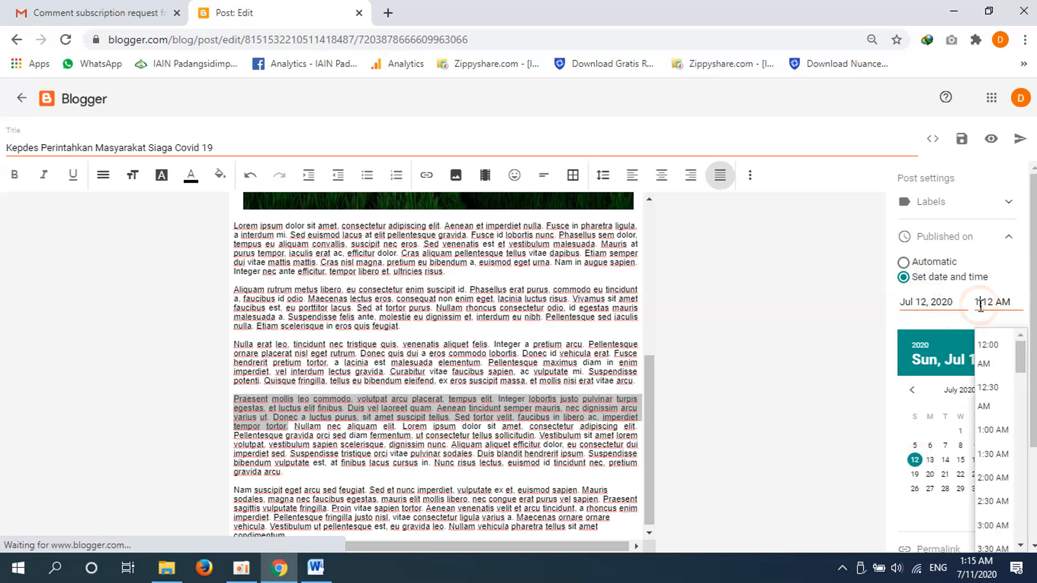
{"action": "type", "text": "2"}
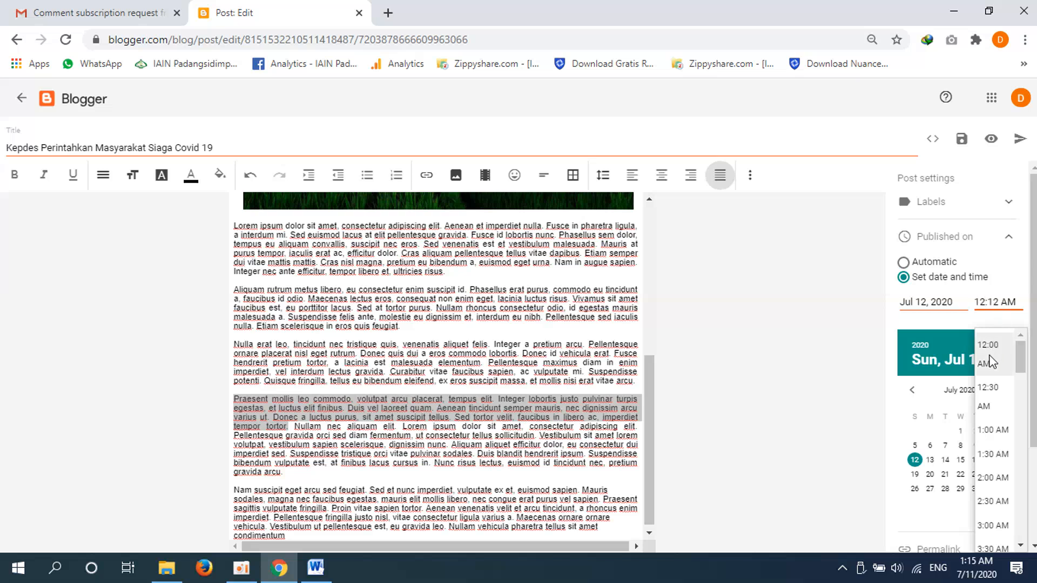
{"action": "left_click_drag", "start_coordinate": [1020, 357], "coordinate": [1019, 439]}
{"action": "left_click", "coordinate": [1002, 448]}
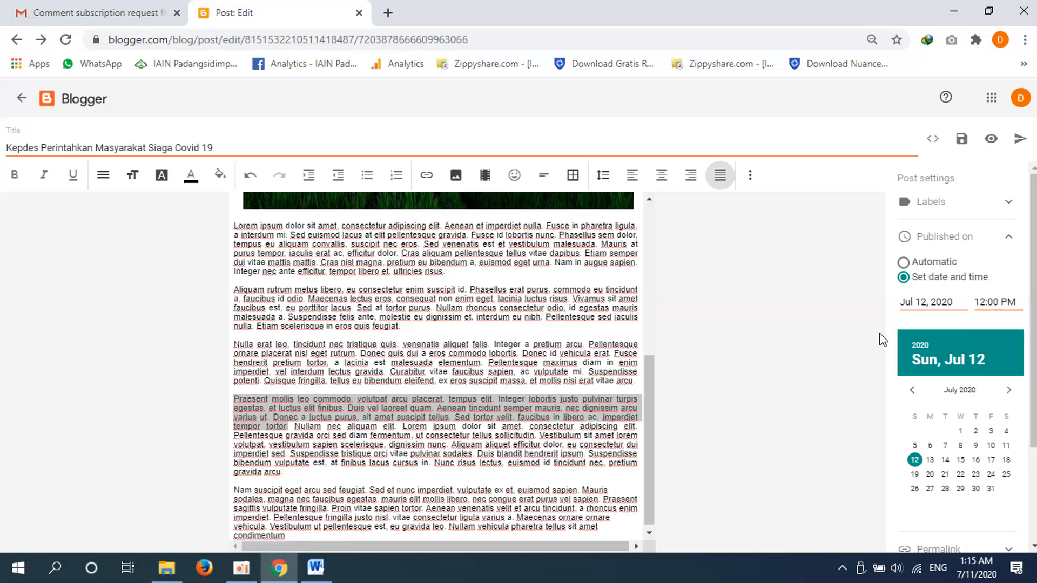
{"action": "mouse_move", "coordinate": [1033, 243]}
{"action": "left_mouse_down"}
{"action": "mouse_move", "coordinate": [1033, 350]}
{"action": "mouse_move", "coordinate": [1034, 261]}
{"action": "left_mouse_up"}
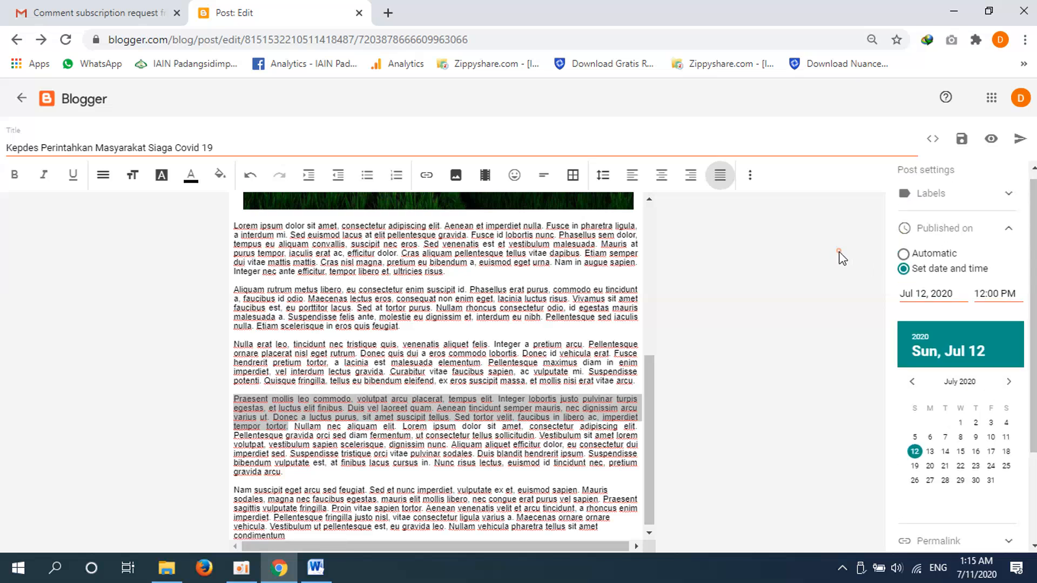
Publish the post with its scheduled date, confirm, and open the live blog.
{"action": "left_click", "coordinate": [1020, 140]}
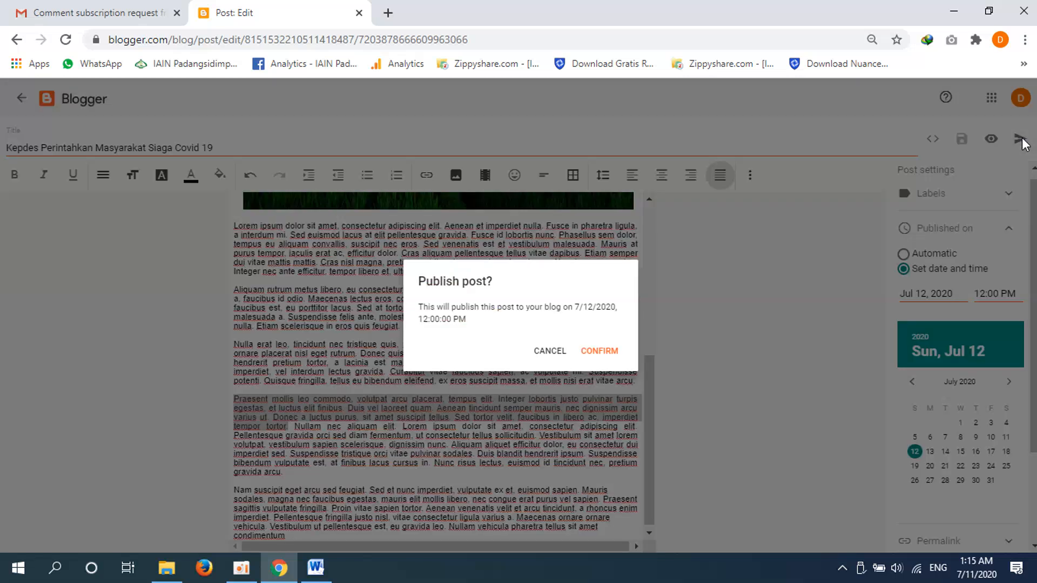
{"action": "left_click", "coordinate": [594, 351]}
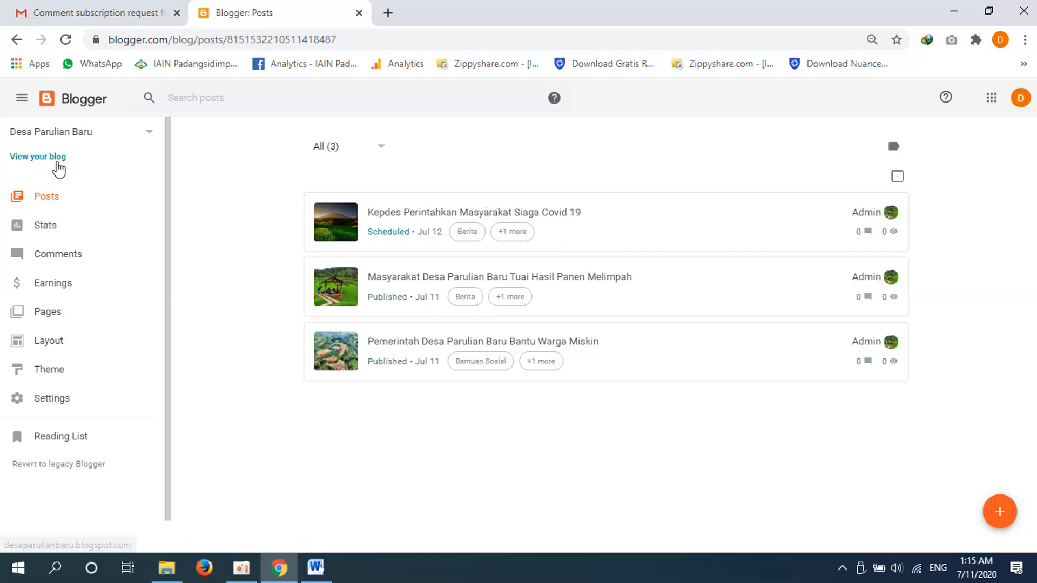
{"action": "left_click", "coordinate": [56, 161]}
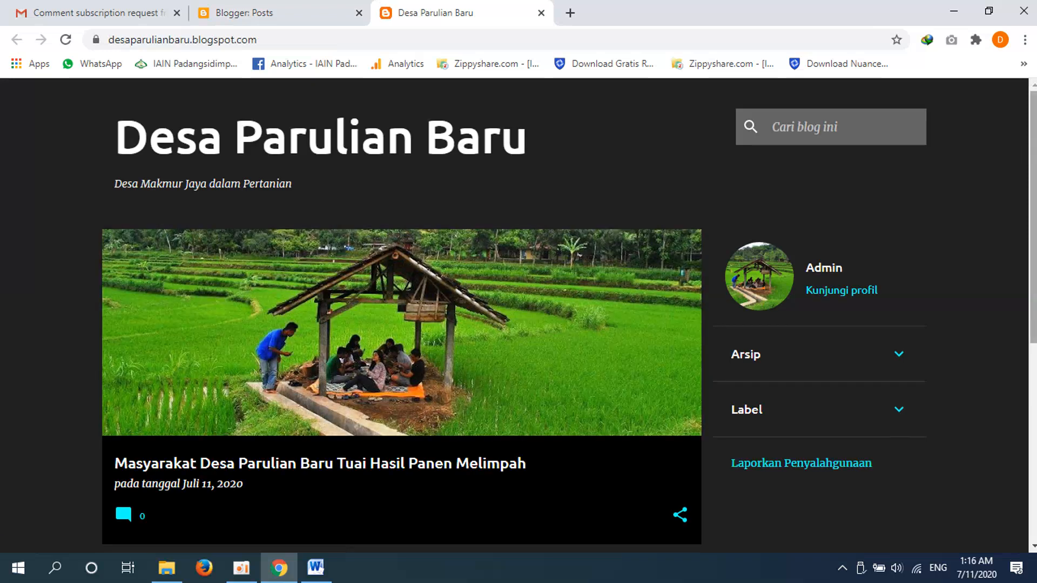
Look over the posts on the live blog's home page and filter them by the label "Bantuan Sosial".
{"action": "scroll", "coordinate": [630, 238], "scroll_direction": "down", "scroll_amount": 2}
{"action": "scroll", "coordinate": [518, 316], "scroll_direction": "down", "scroll_amount": 5}
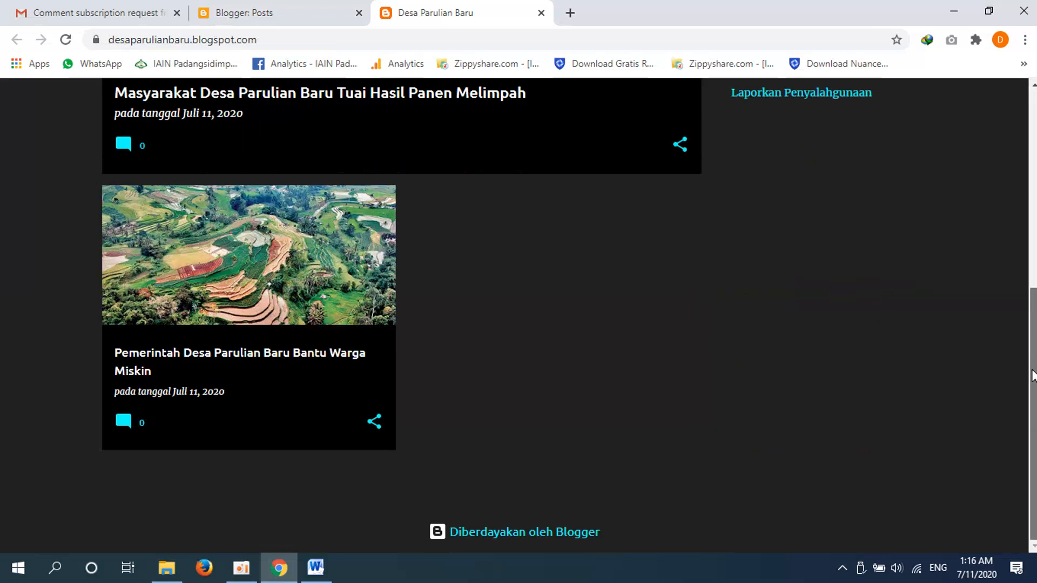
{"action": "scroll", "coordinate": [518, 315], "scroll_direction": "up", "scroll_amount": 3}
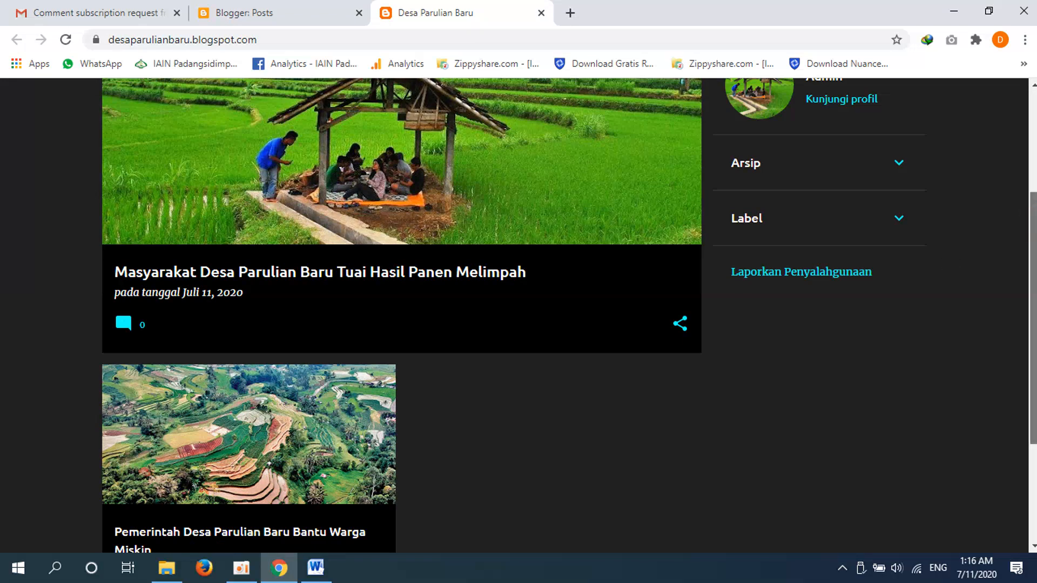
{"action": "scroll", "coordinate": [945, 262], "scroll_direction": "up", "scroll_amount": 3}
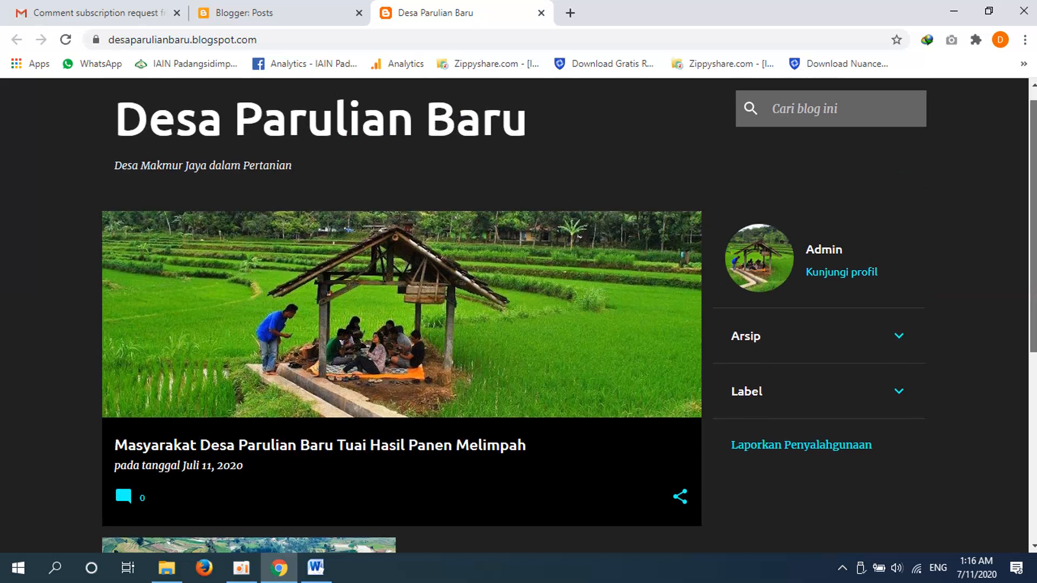
{"action": "scroll", "coordinate": [519, 315], "scroll_direction": "down", "scroll_amount": 1}
{"action": "scroll", "coordinate": [942, 257], "scroll_direction": "down", "scroll_amount": 1}
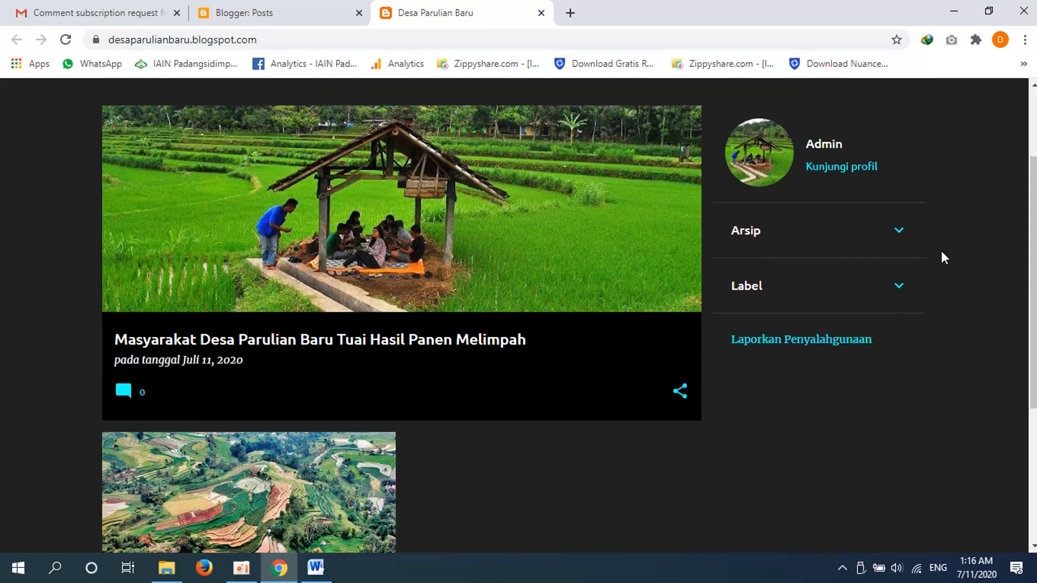
{"action": "left_click", "coordinate": [896, 292]}
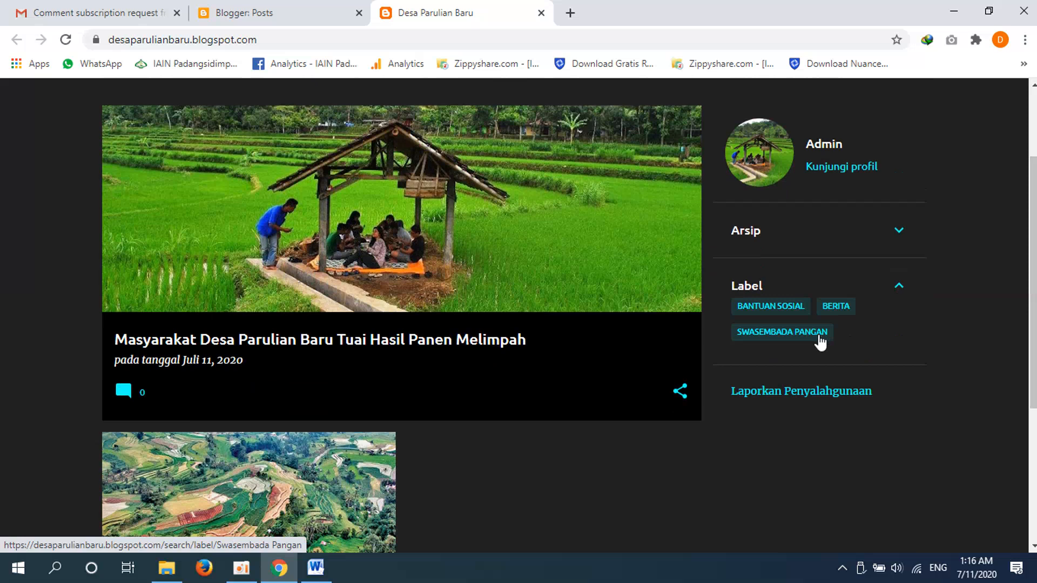
{"action": "left_click", "coordinate": [771, 309]}
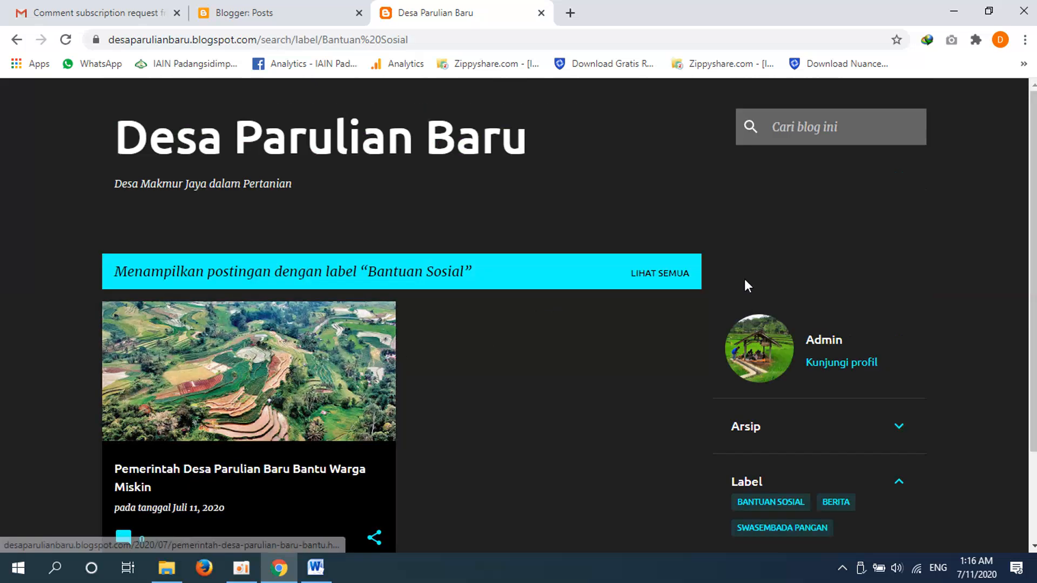
{"action": "scroll", "coordinate": [1034, 261], "scroll_direction": "down", "scroll_amount": 2}
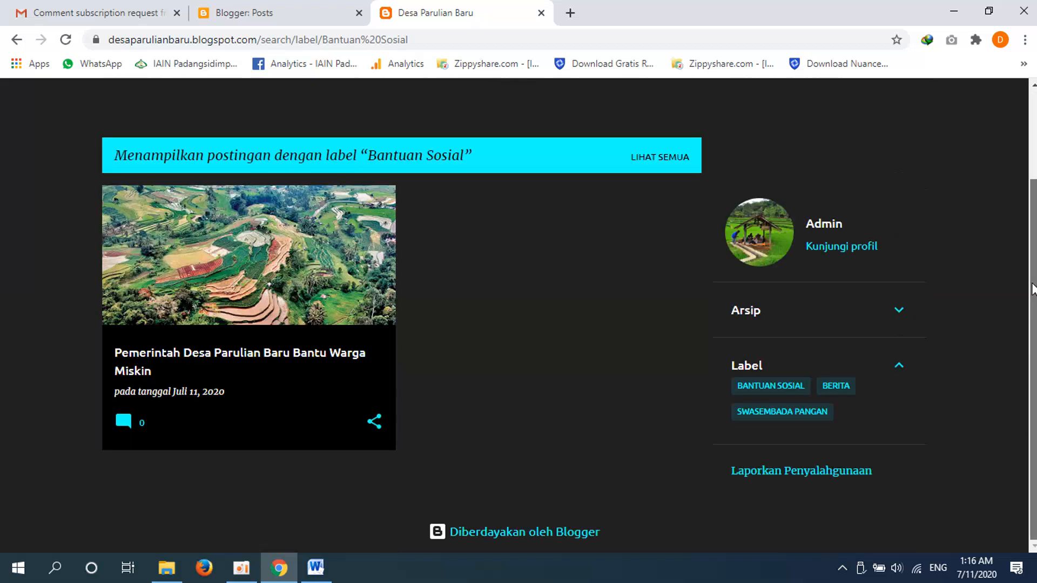
Open the post "Pemerintah Desa Parulian Baru Bantu Warga Miskin" and check its article text, highlighting the paragraphs on the white background.
{"action": "left_click", "coordinate": [290, 355]}
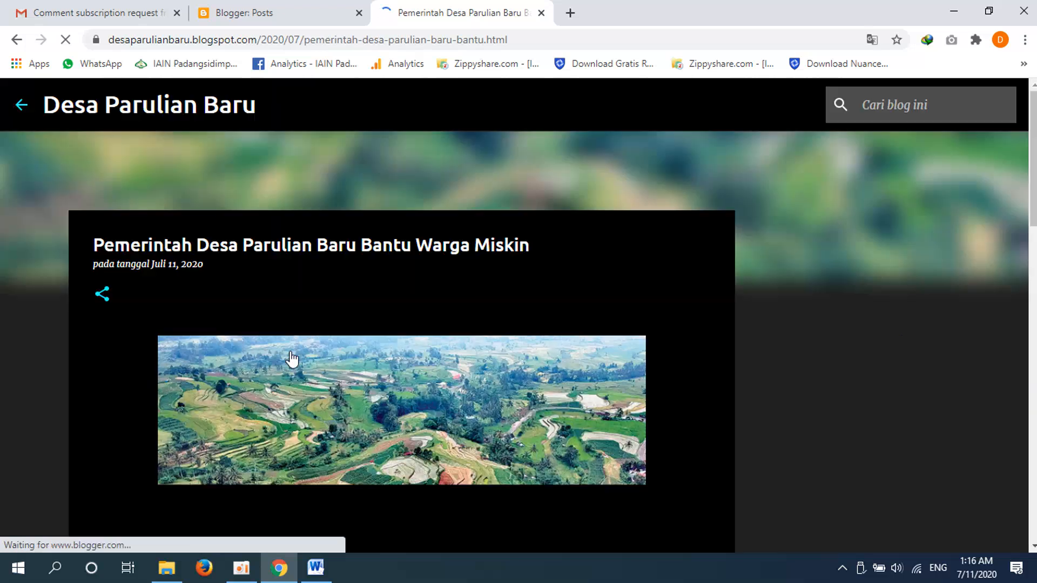
{"action": "left_click_drag", "start_coordinate": [1032, 173], "coordinate": [1019, 400]}
{"action": "left_click", "coordinate": [545, 329]}
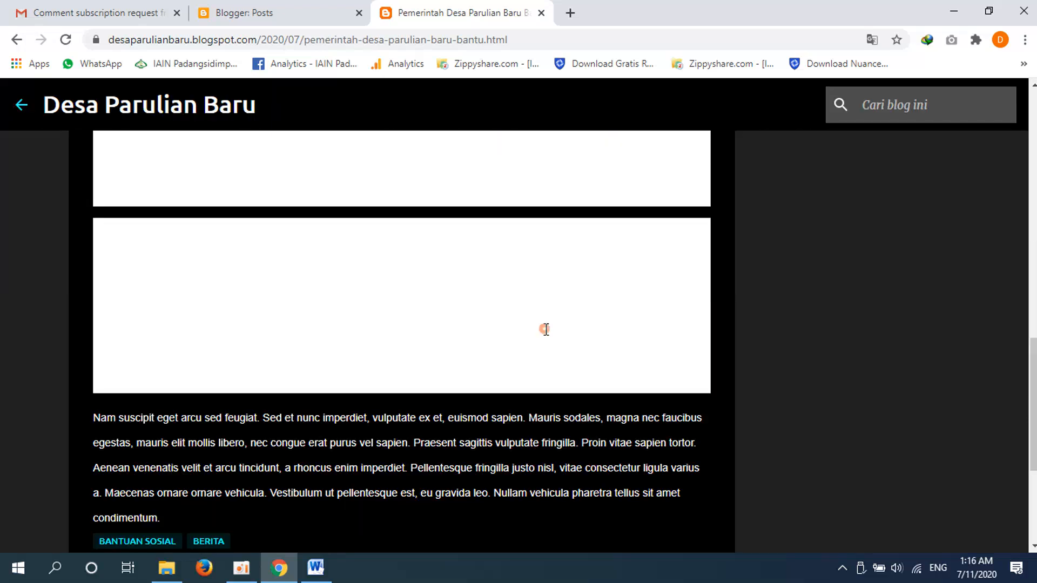
{"action": "left_click_drag", "start_coordinate": [544, 328], "coordinate": [120, 139]}
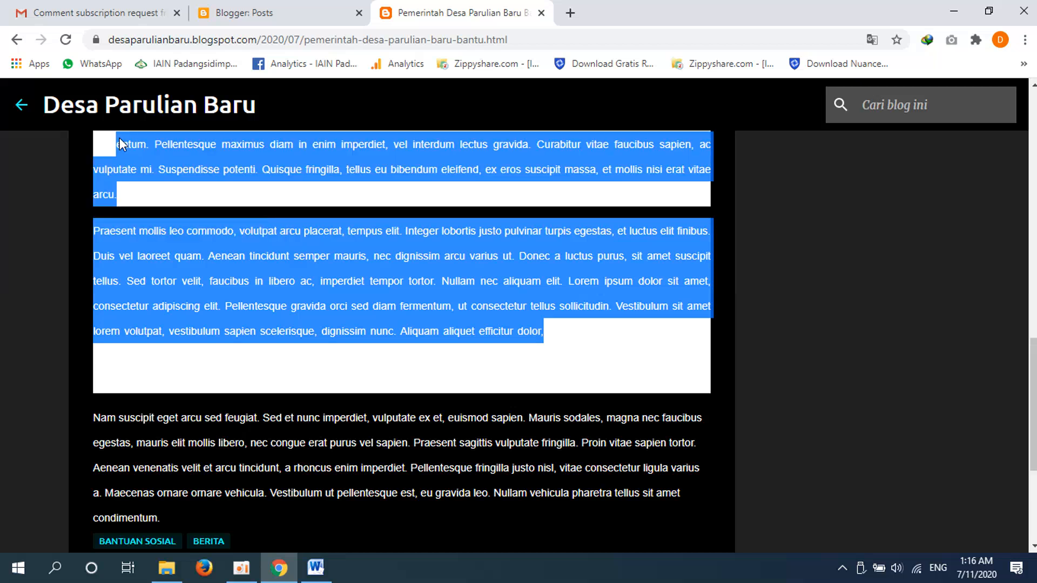
{"action": "left_click", "coordinate": [226, 208]}
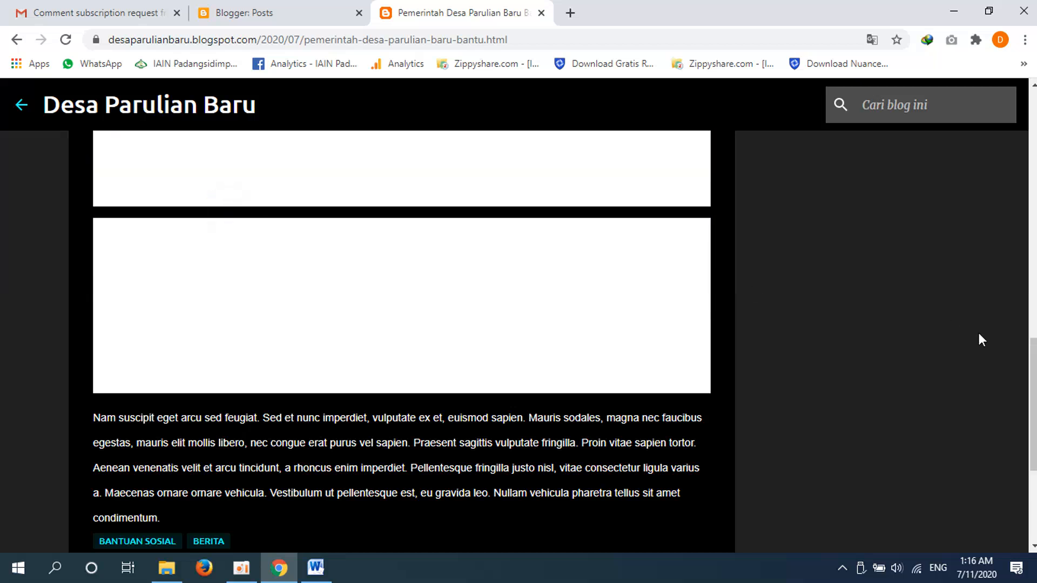
{"action": "left_click_drag", "start_coordinate": [1033, 378], "coordinate": [1023, 81]}
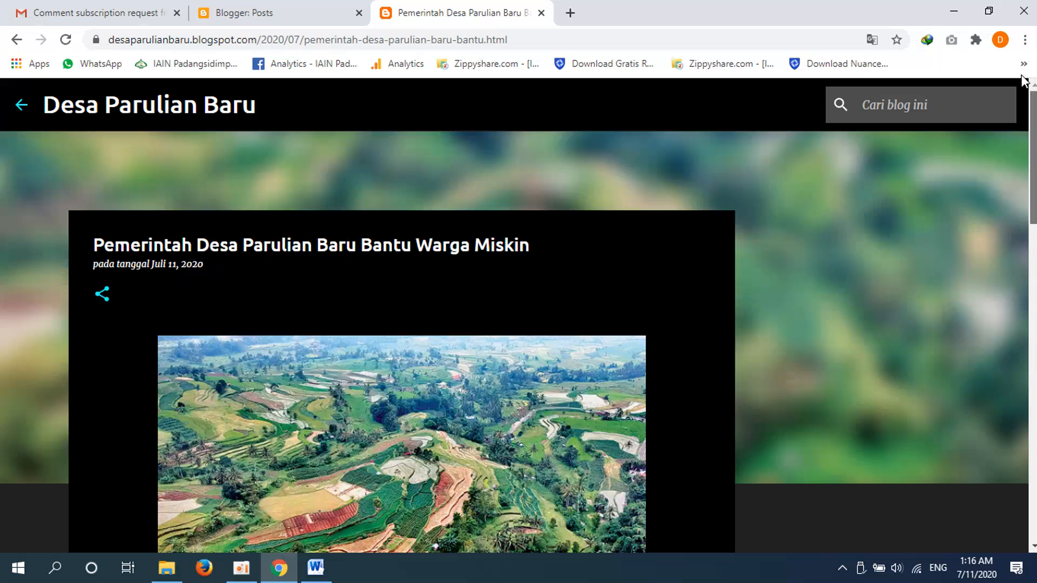
Return to the Blogger posts list and sign out of the Google account.
{"action": "left_click", "coordinate": [275, 11]}
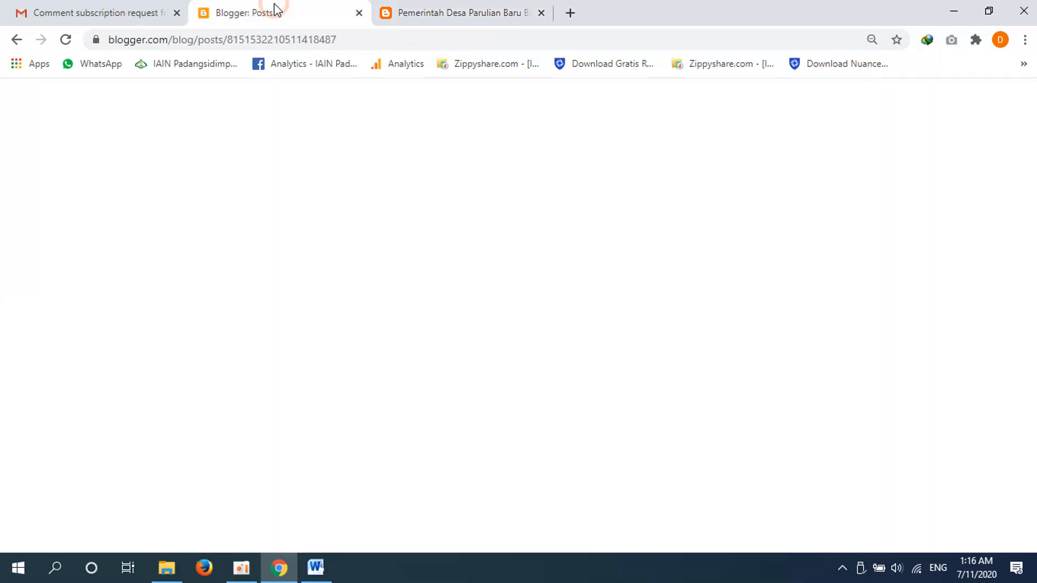
{"action": "left_click", "coordinate": [417, 430]}
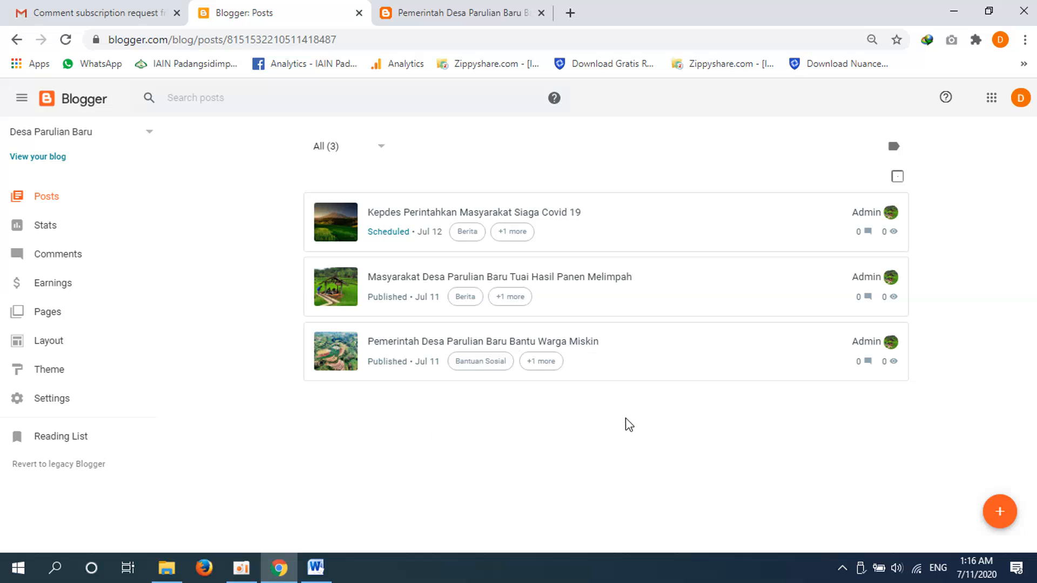
{"action": "left_click", "coordinate": [1020, 107]}
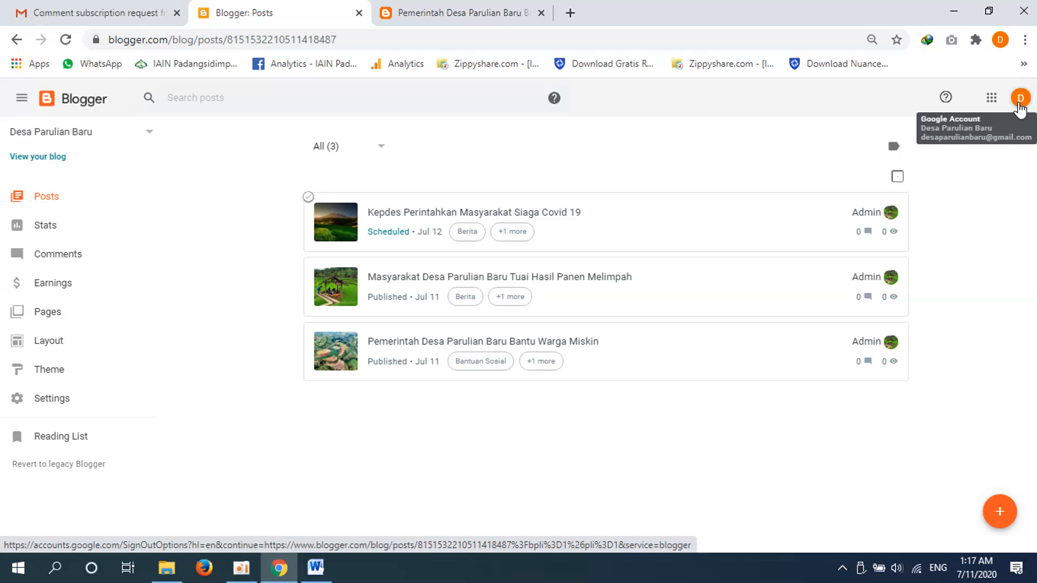
{"action": "left_click", "coordinate": [1020, 99]}
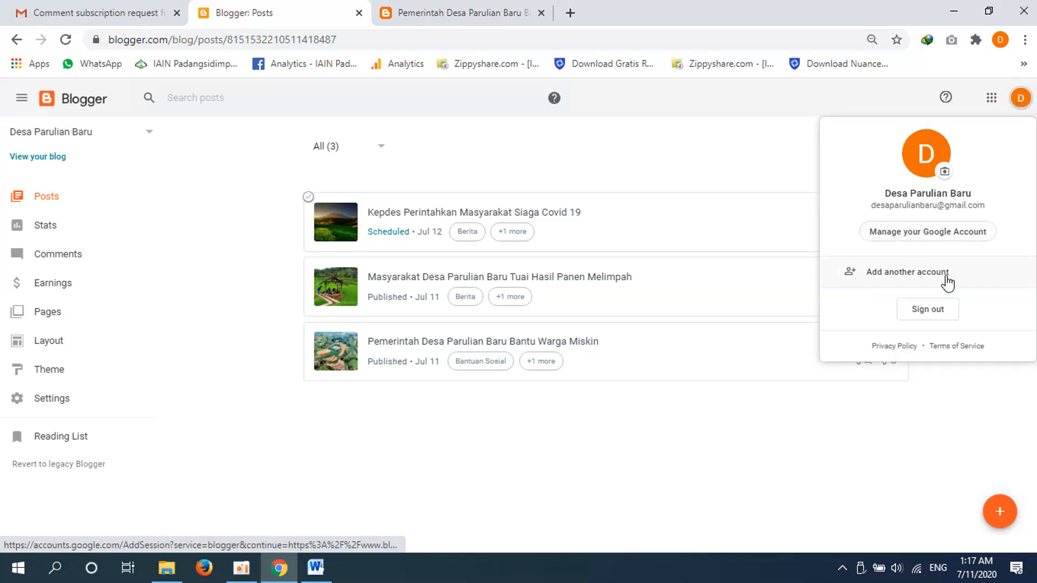
{"action": "left_click", "coordinate": [927, 313]}
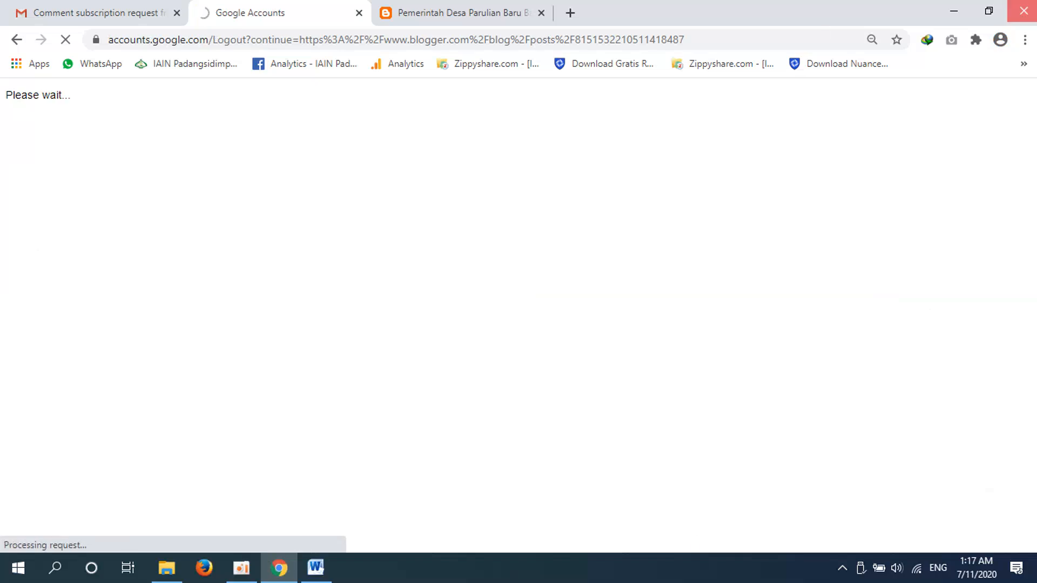
Close the browser and minimise the Word document to show the desktop.
{"action": "left_click", "coordinate": [953, 11]}
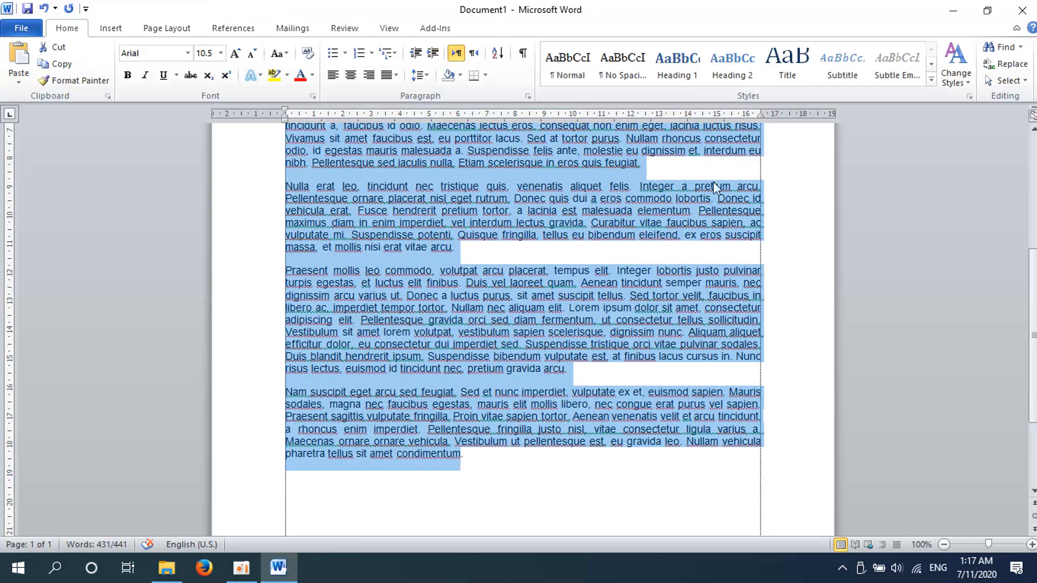
{"action": "left_click", "coordinate": [287, 575]}
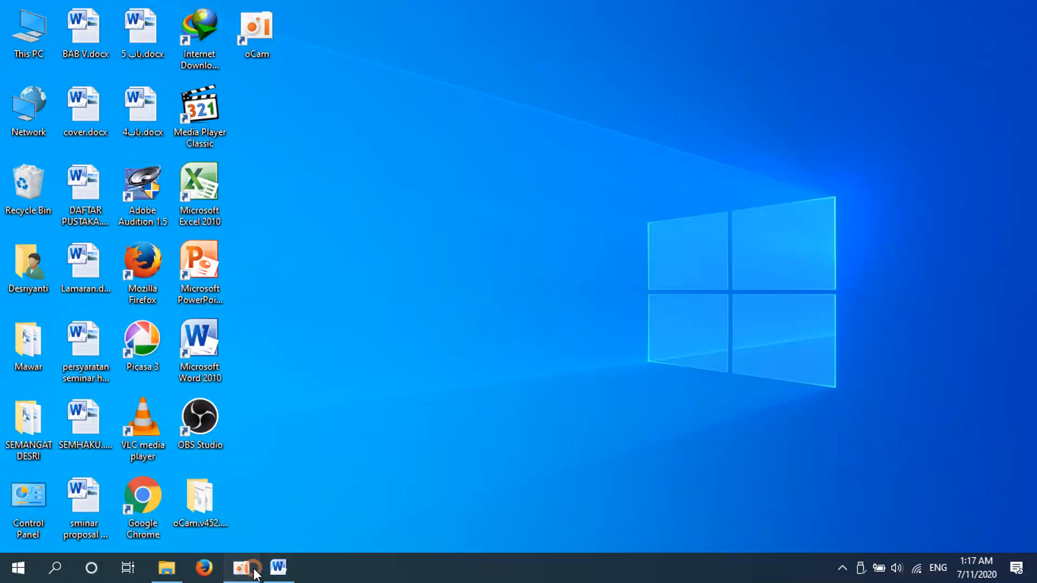